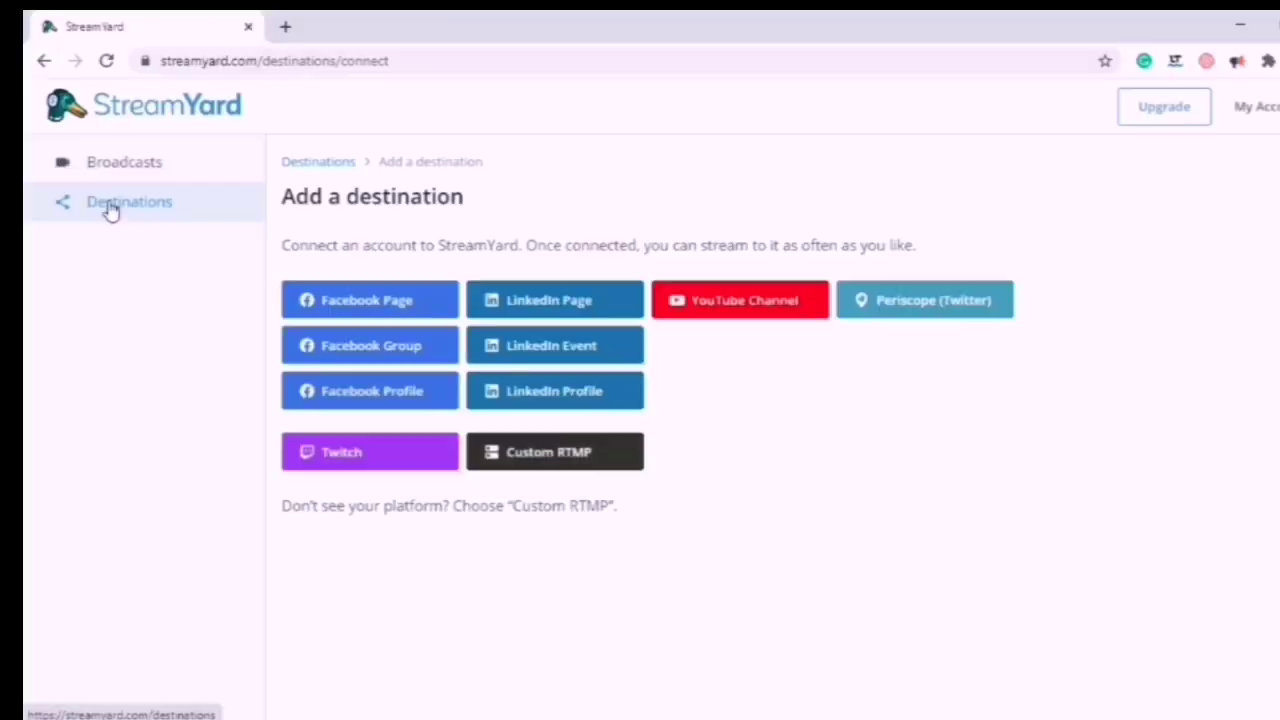
# - Start a new broadcast with the connected YouTube channel as its destination
pyautogui.click(110, 205)
pyautogui.click(119, 172)
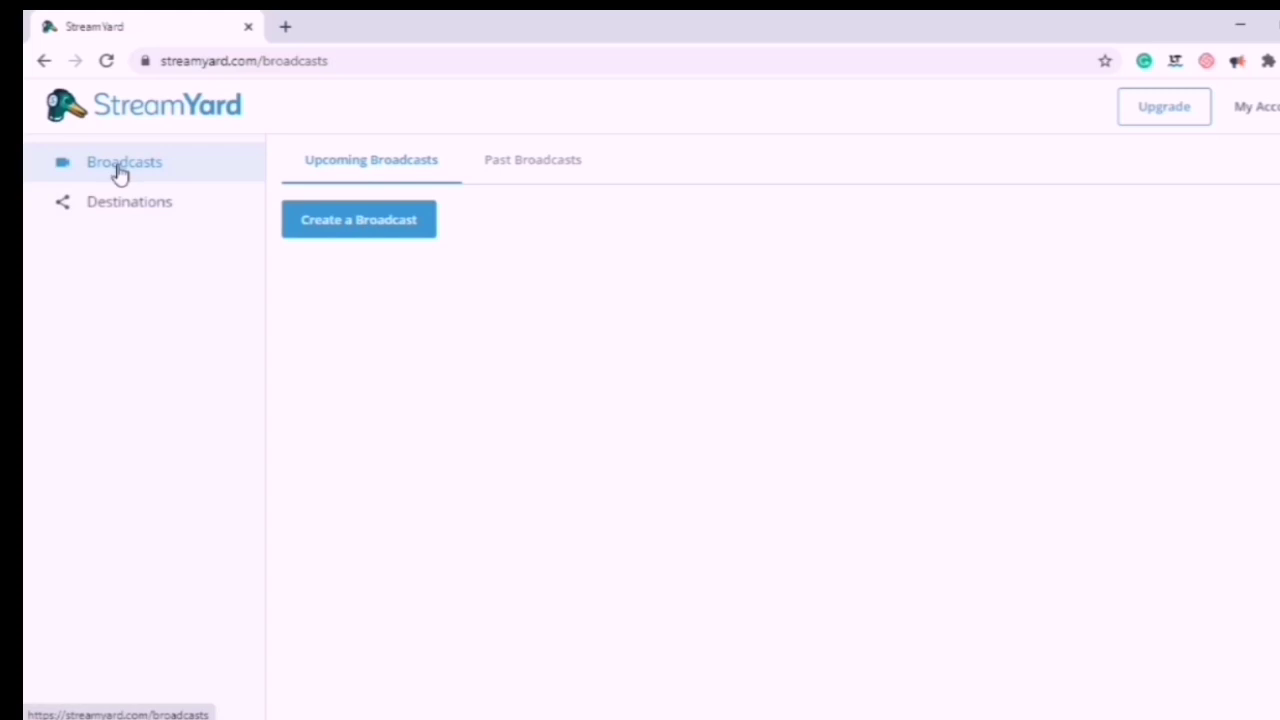
pyautogui.click(354, 231)
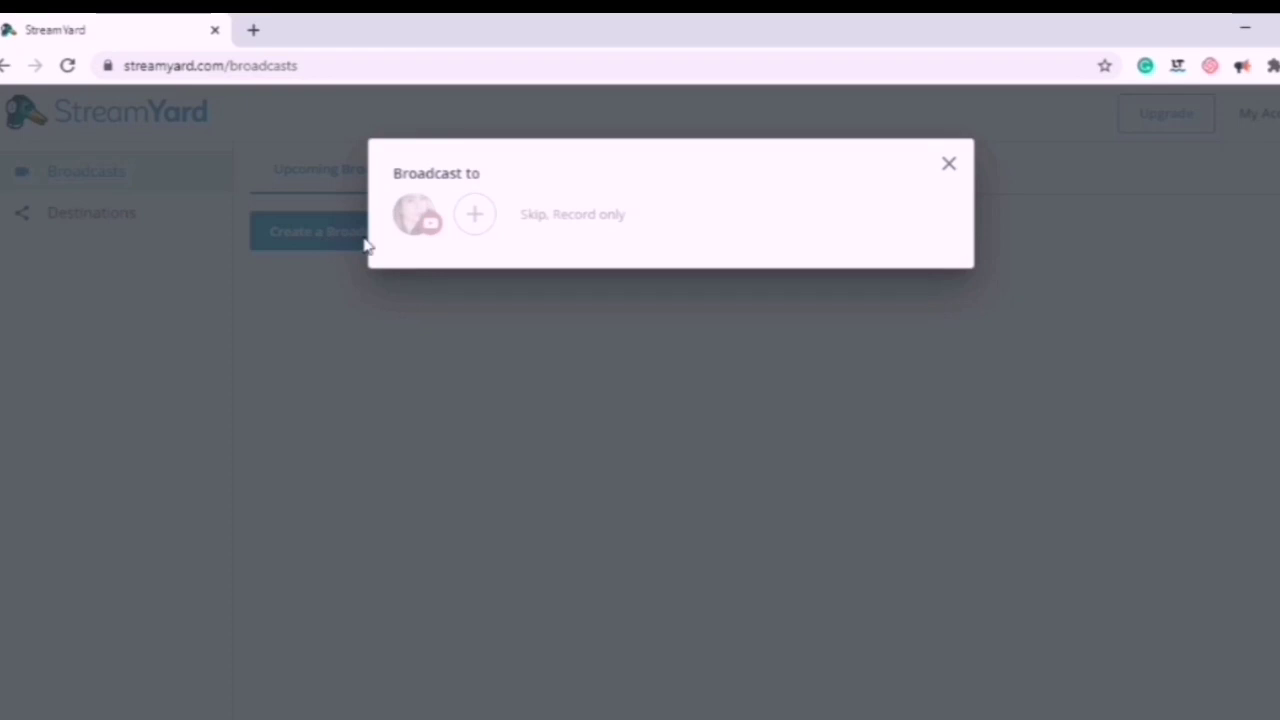
pyautogui.click(424, 228)
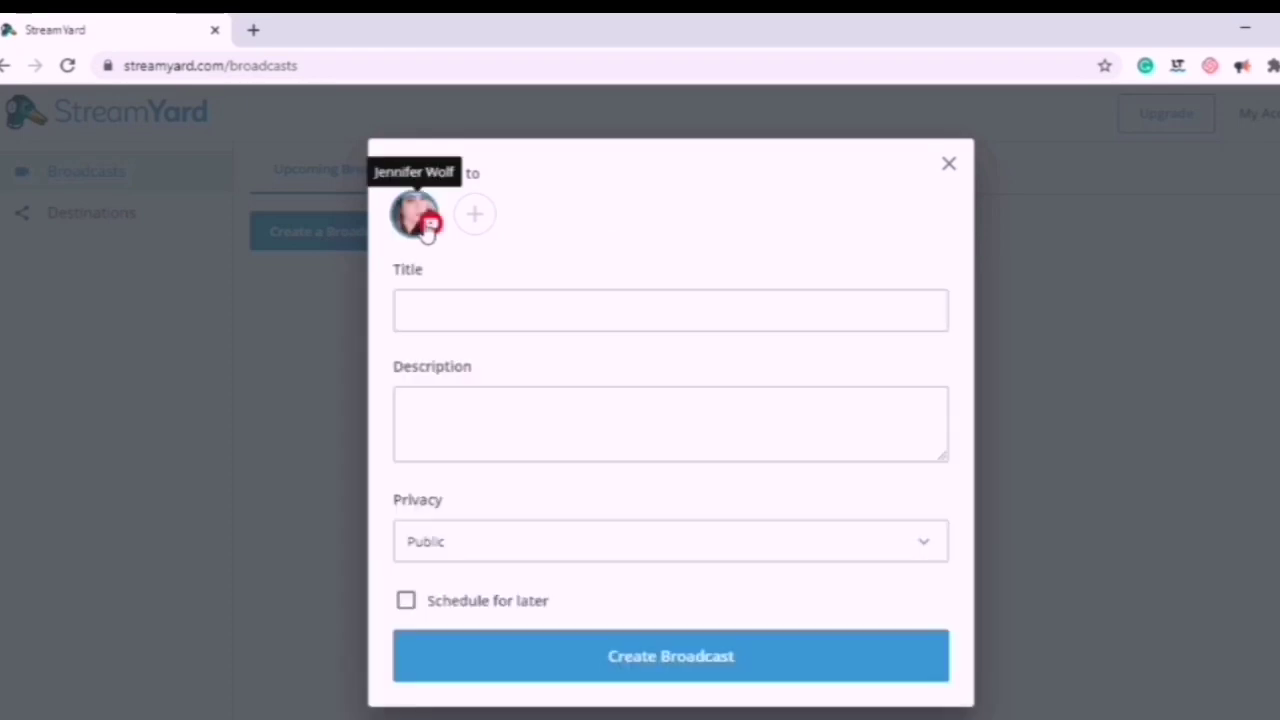
# - Title the broadcast "Test Broadcast" and describe it as "Test Live Streaming"
pyautogui.click(408, 310)
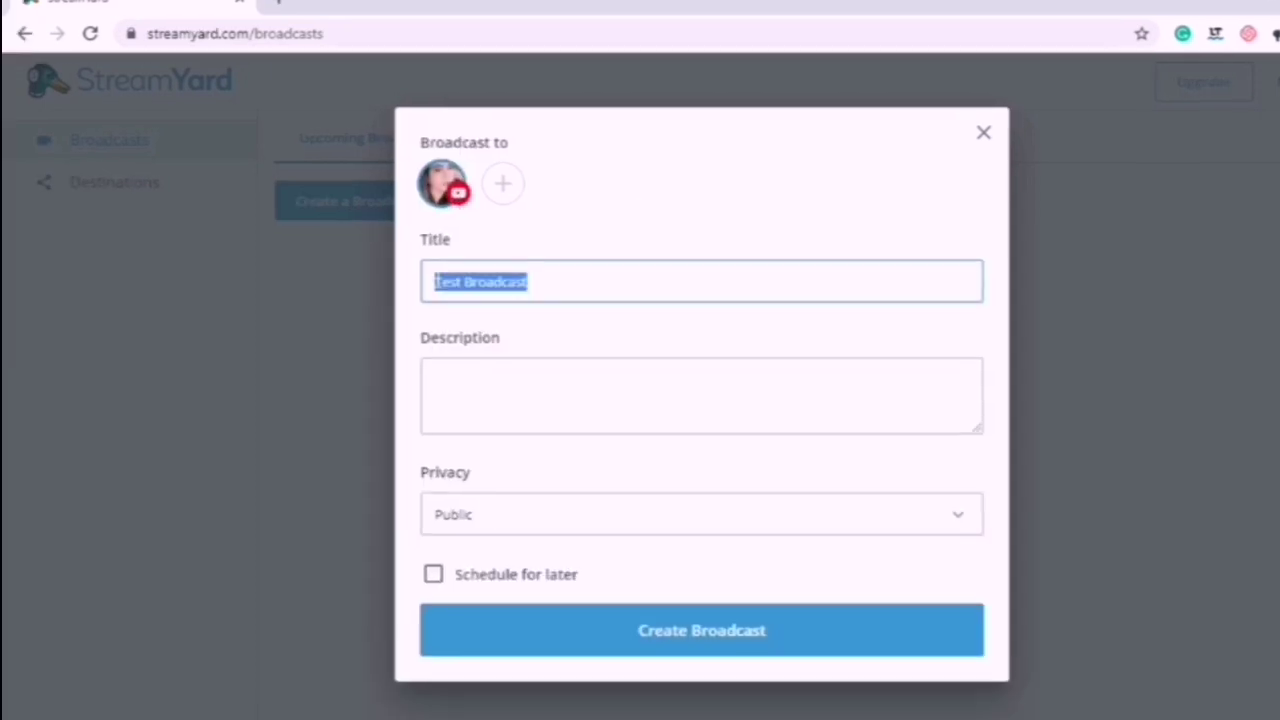
pyautogui.write('Te')
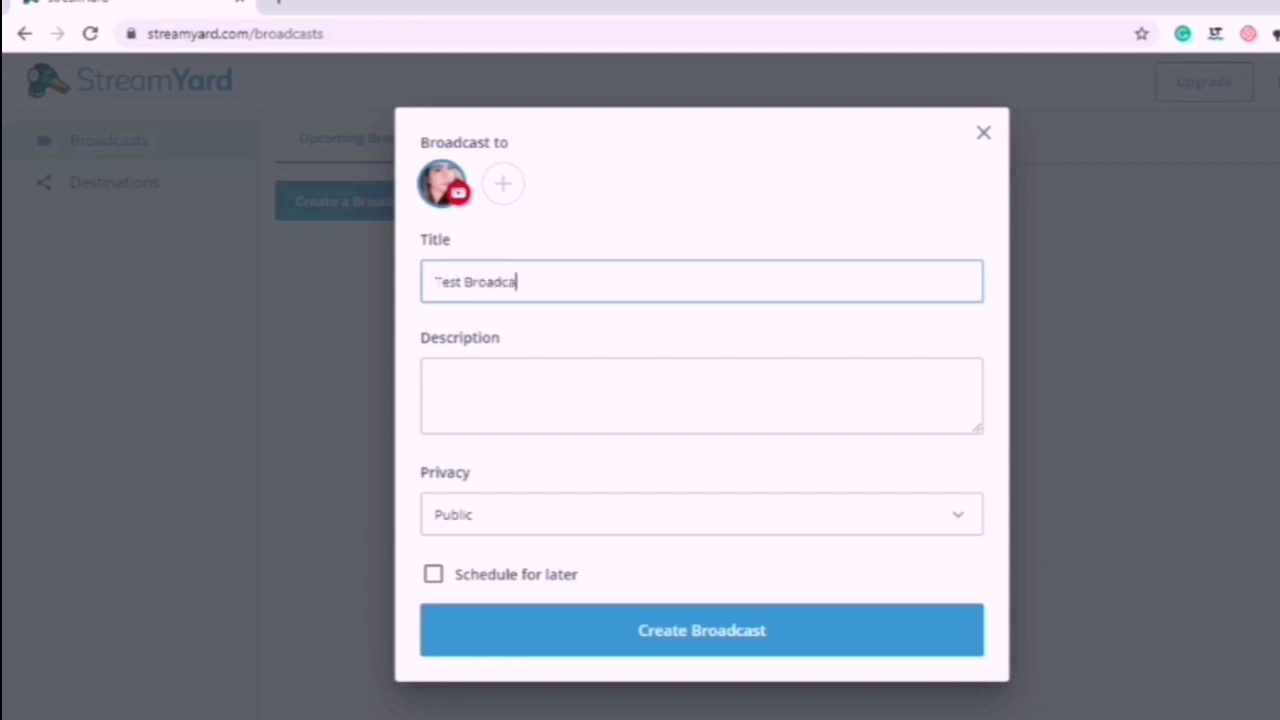
pyautogui.click(440, 372)
pyautogui.write('Test')
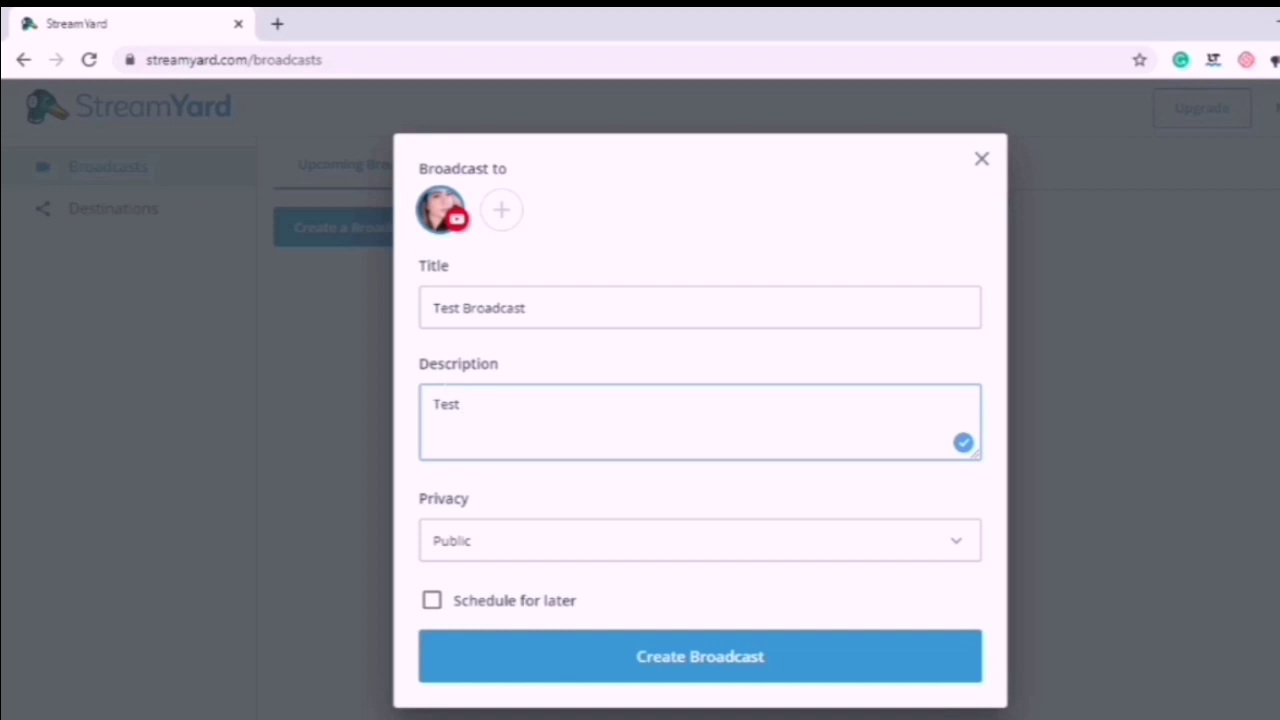
pyautogui.write(' Live Streaming')
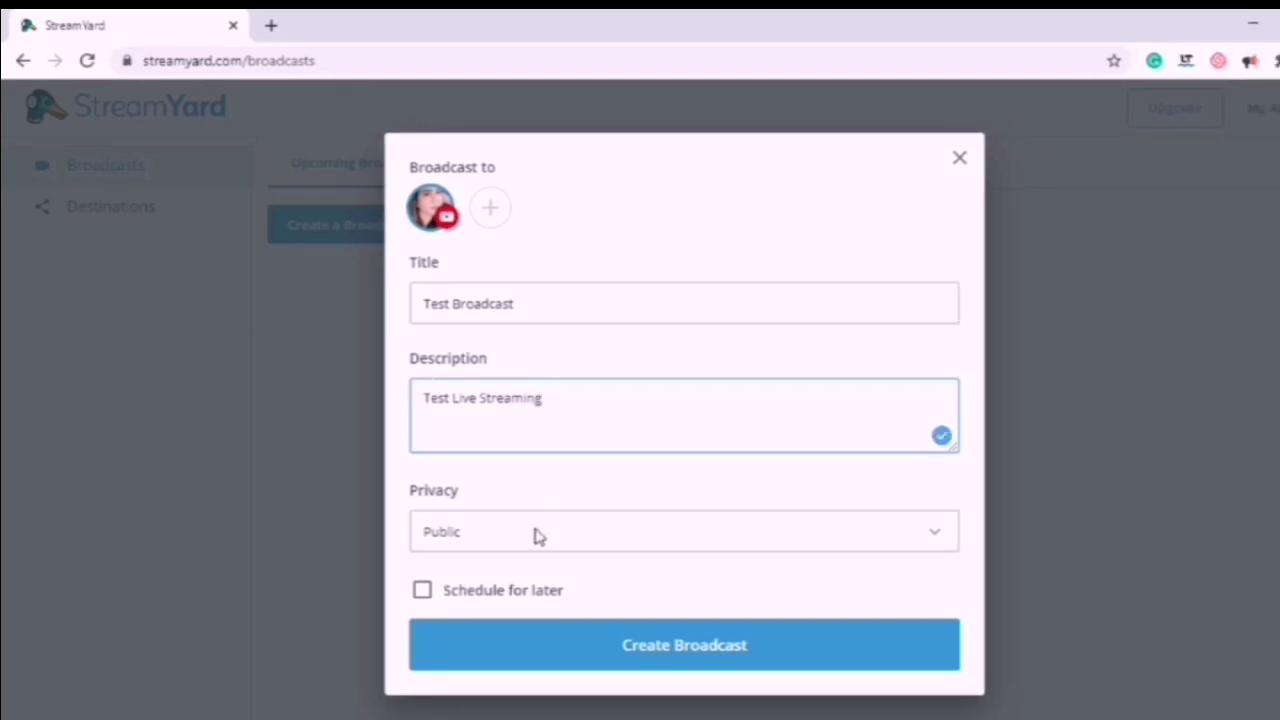
# - Set the broadcast's privacy to Unlisted and enable Schedule for later
pyautogui.click(537, 546)
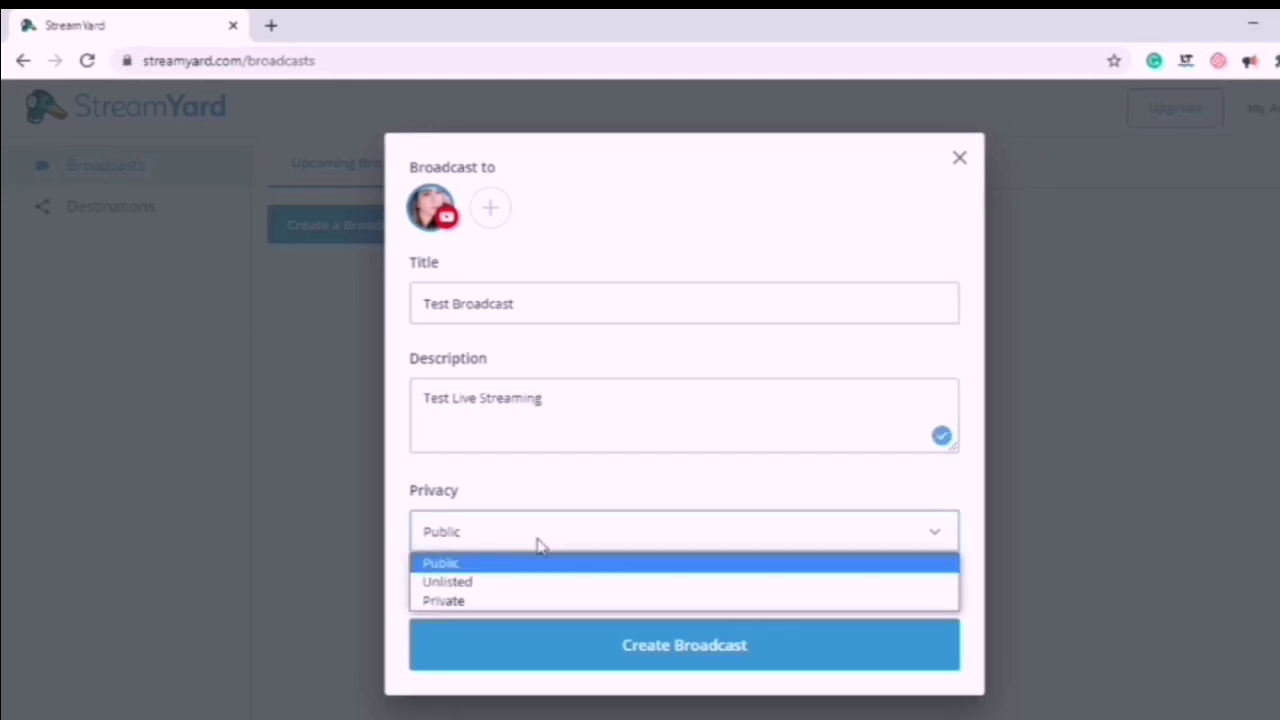
pyautogui.click(517, 589)
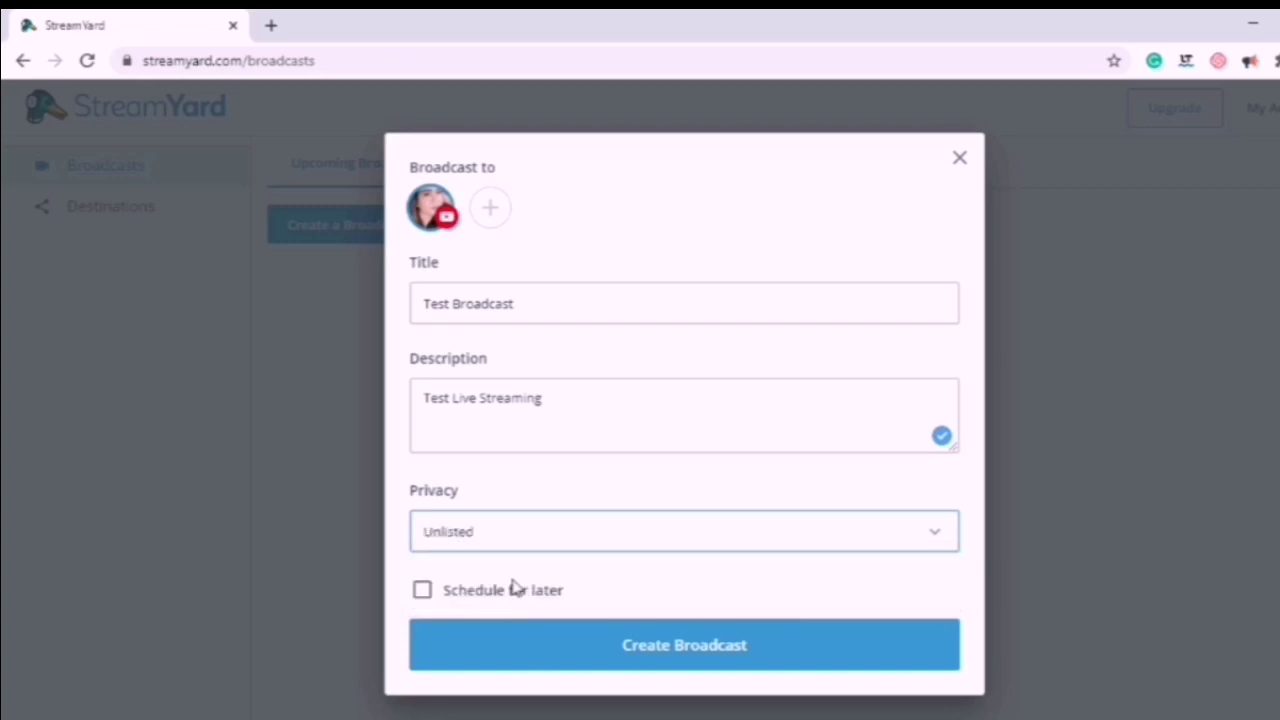
pyautogui.click(421, 594)
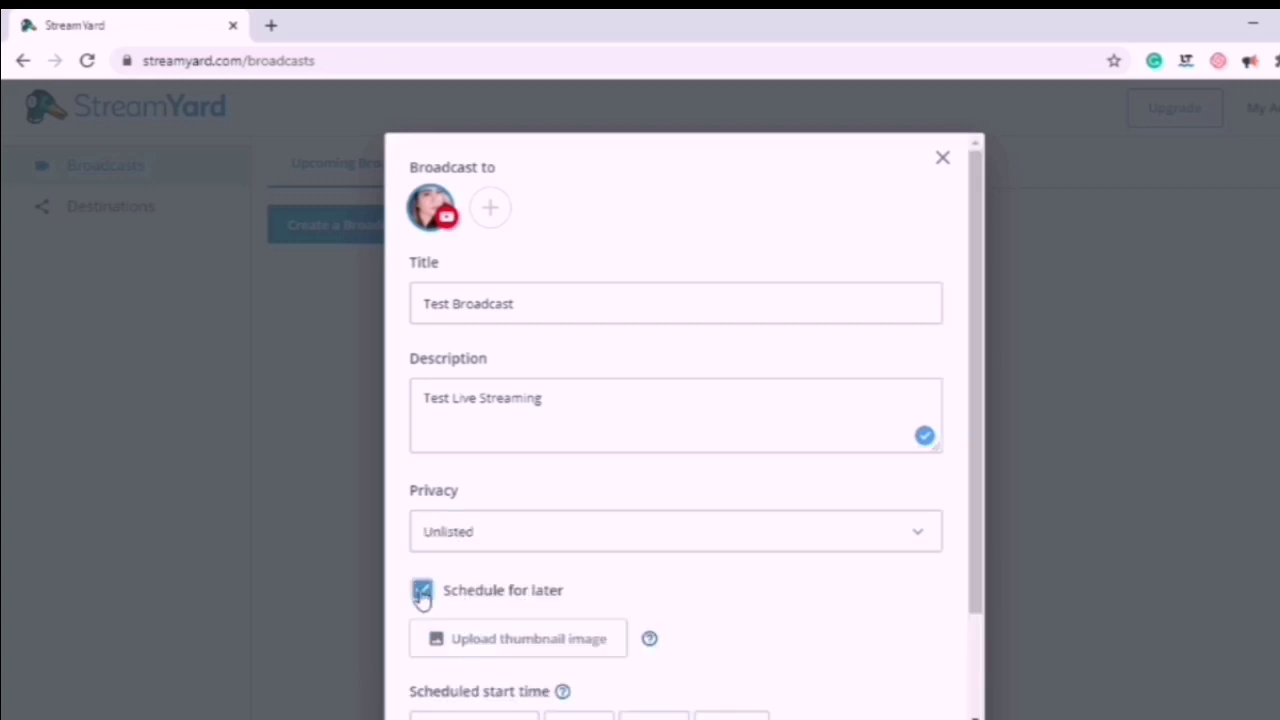
# - Upload the LS image from Downloads as the broadcast thumbnail, keeping its default position and size
pyautogui.scroll(-3, 691, 605)
pyautogui.click(514, 516)
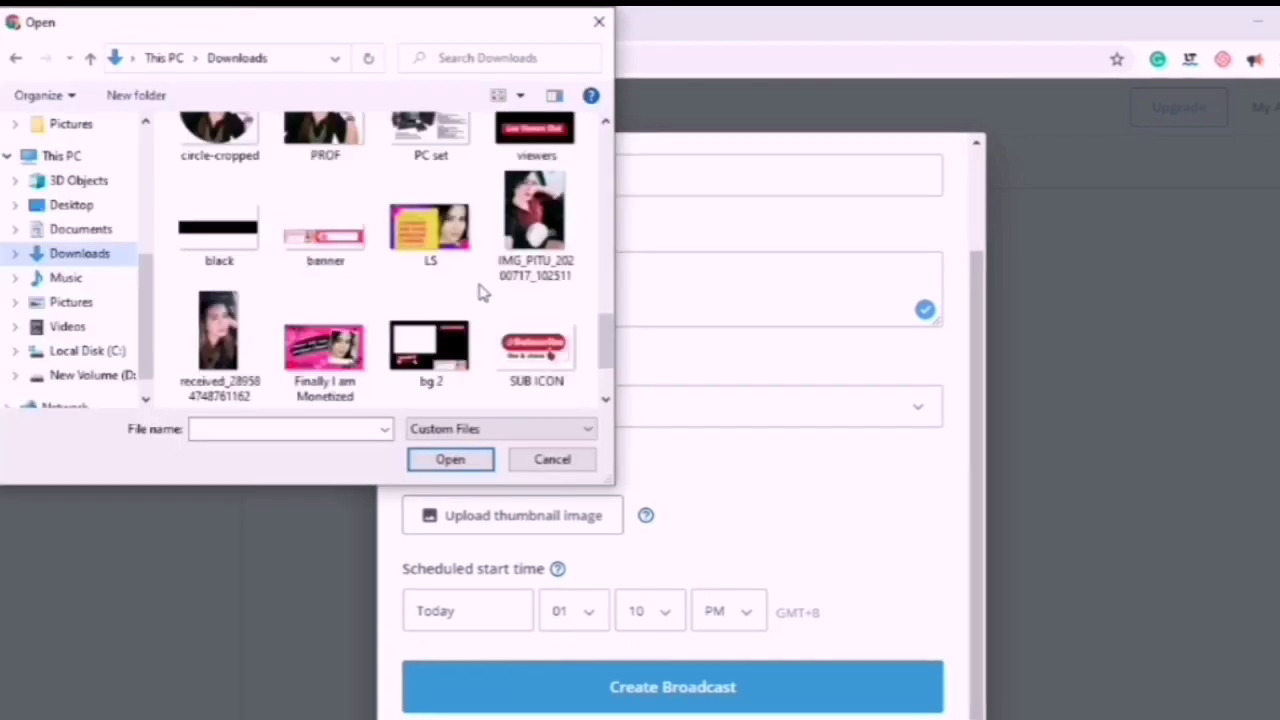
pyautogui.click(448, 258)
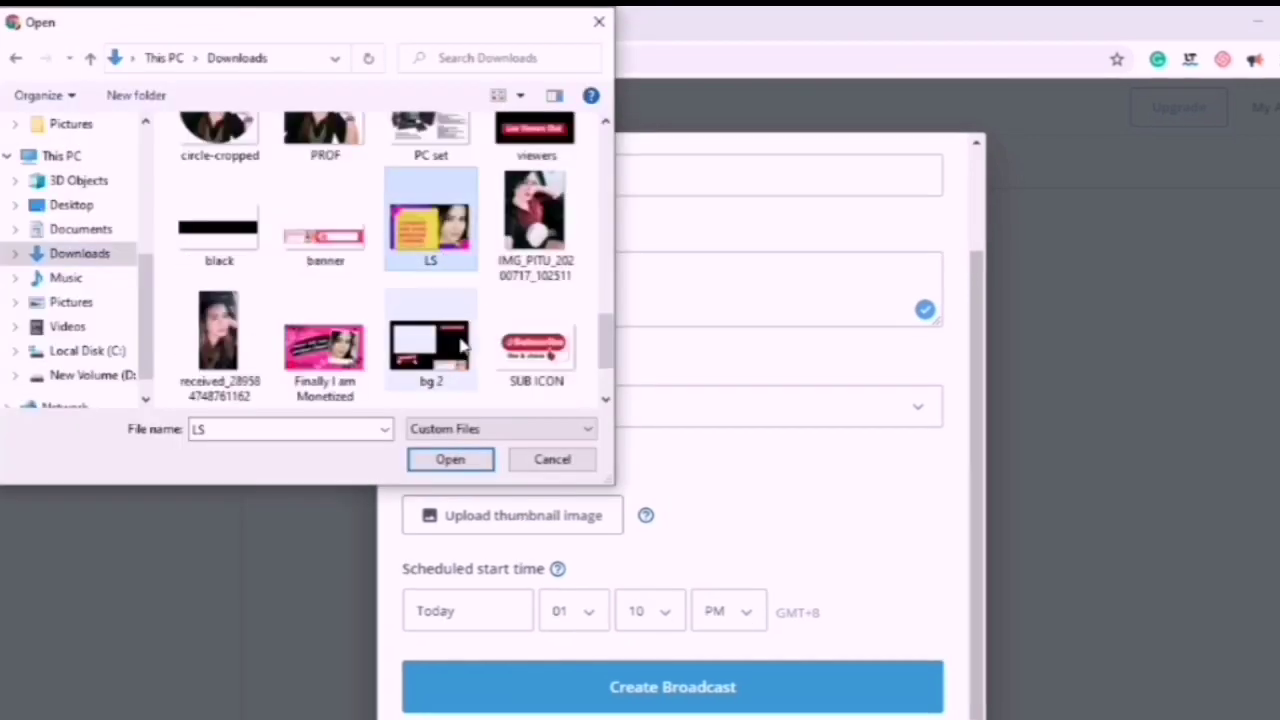
pyautogui.click(455, 459)
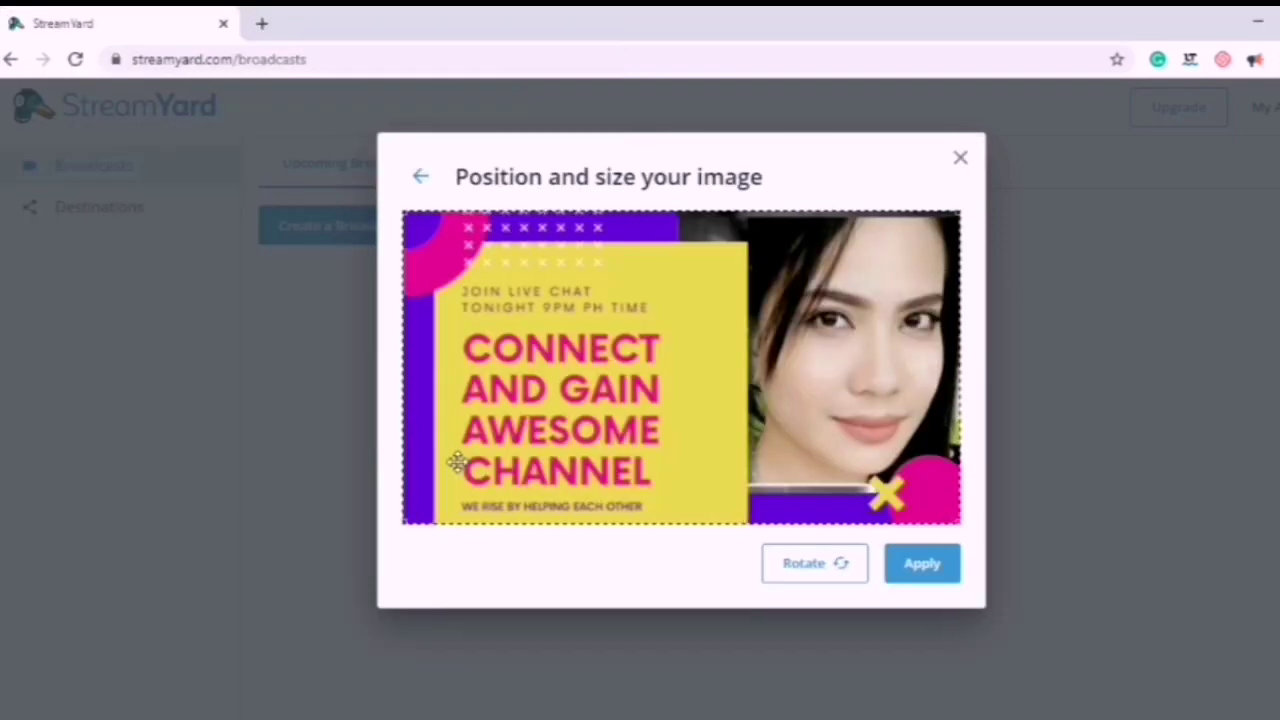
pyautogui.click(943, 568)
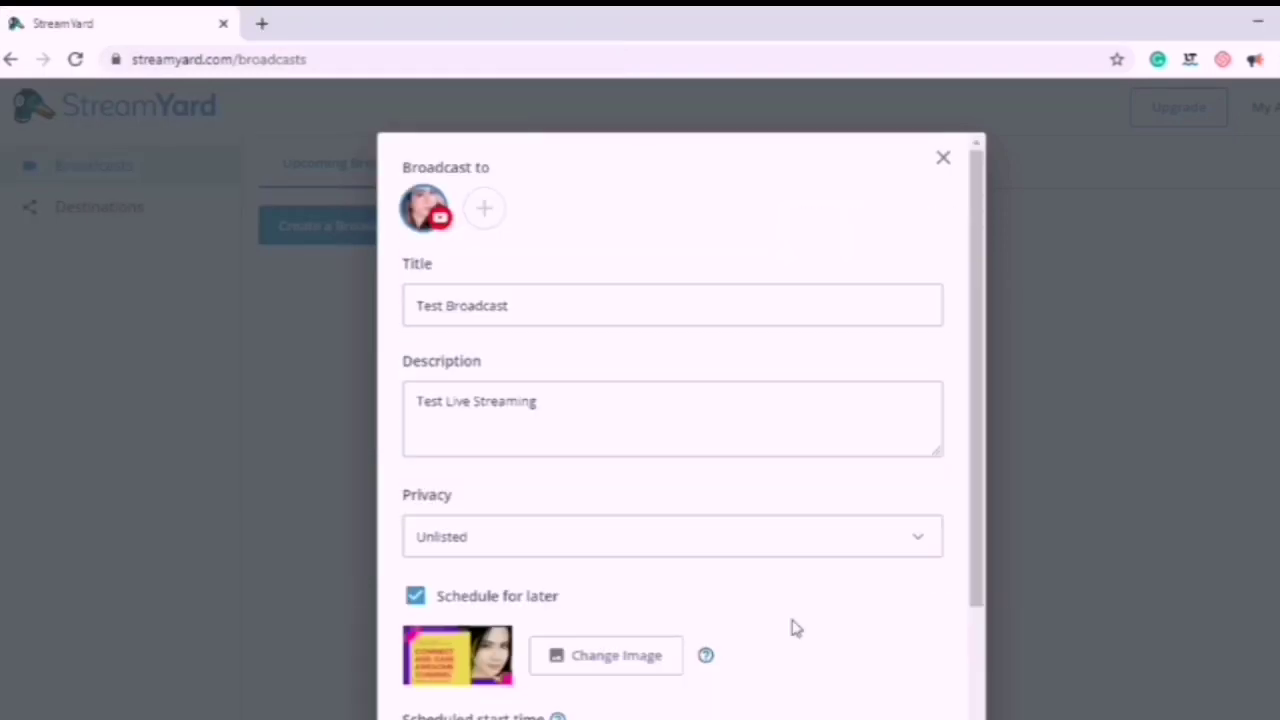
# - Schedule the start time for today at 11:25 AM and create the broadcast
pyautogui.scroll(-2, 760, 600)
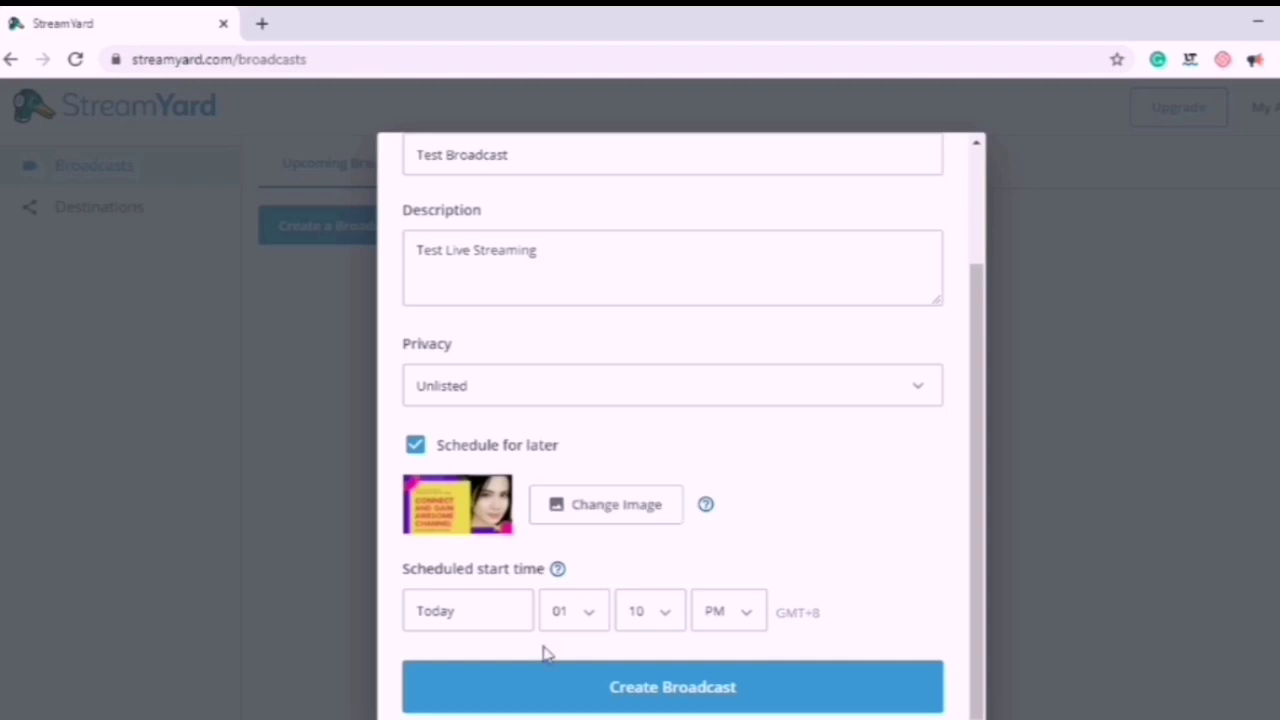
pyautogui.click(590, 620)
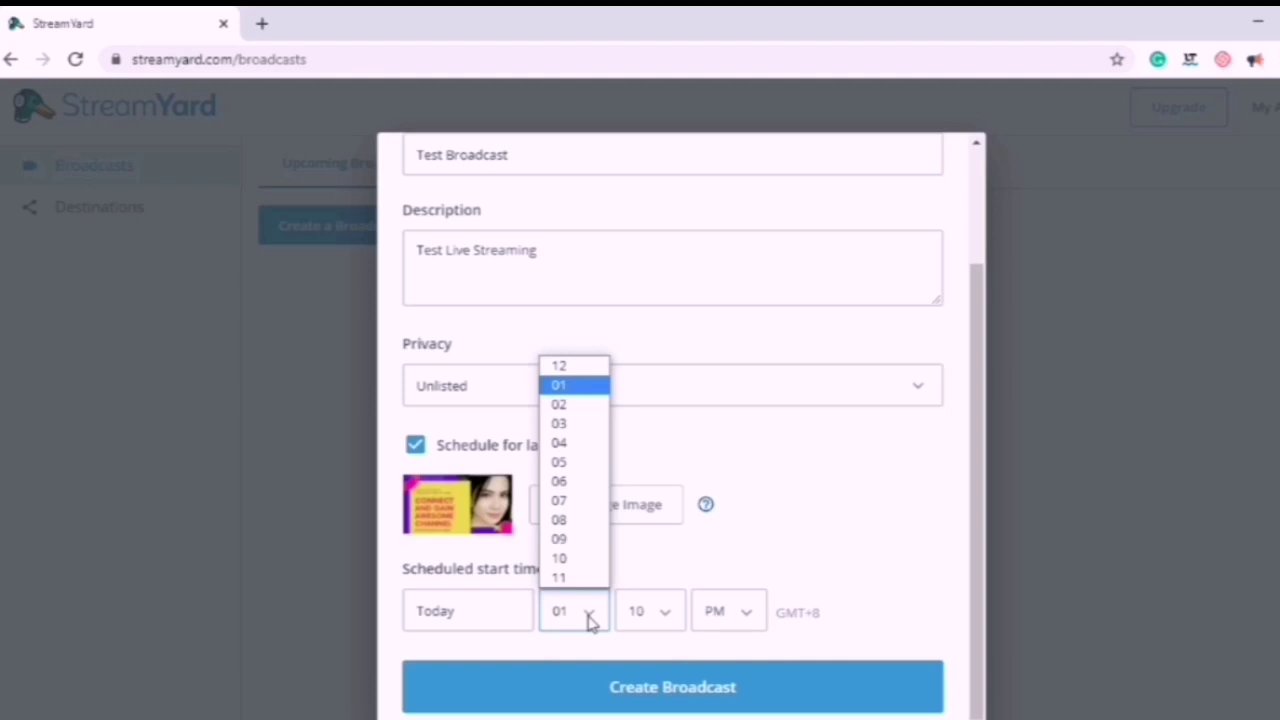
pyautogui.click(569, 579)
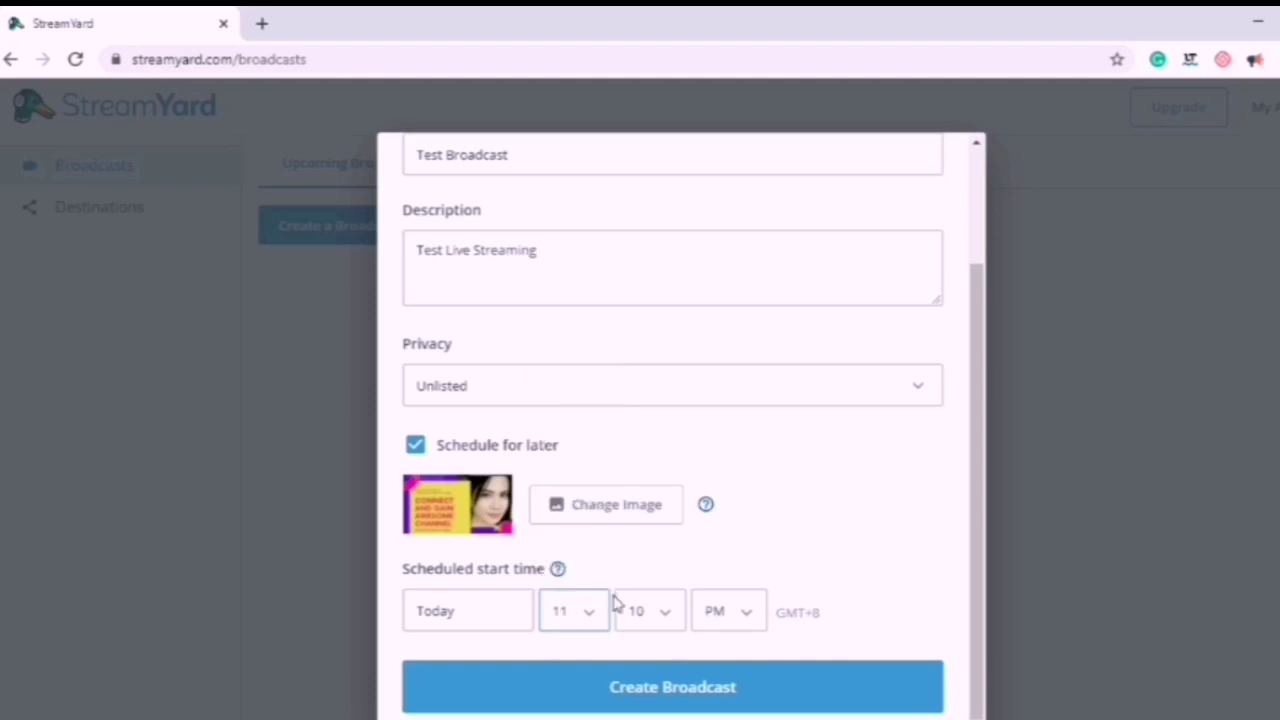
pyautogui.click(668, 620)
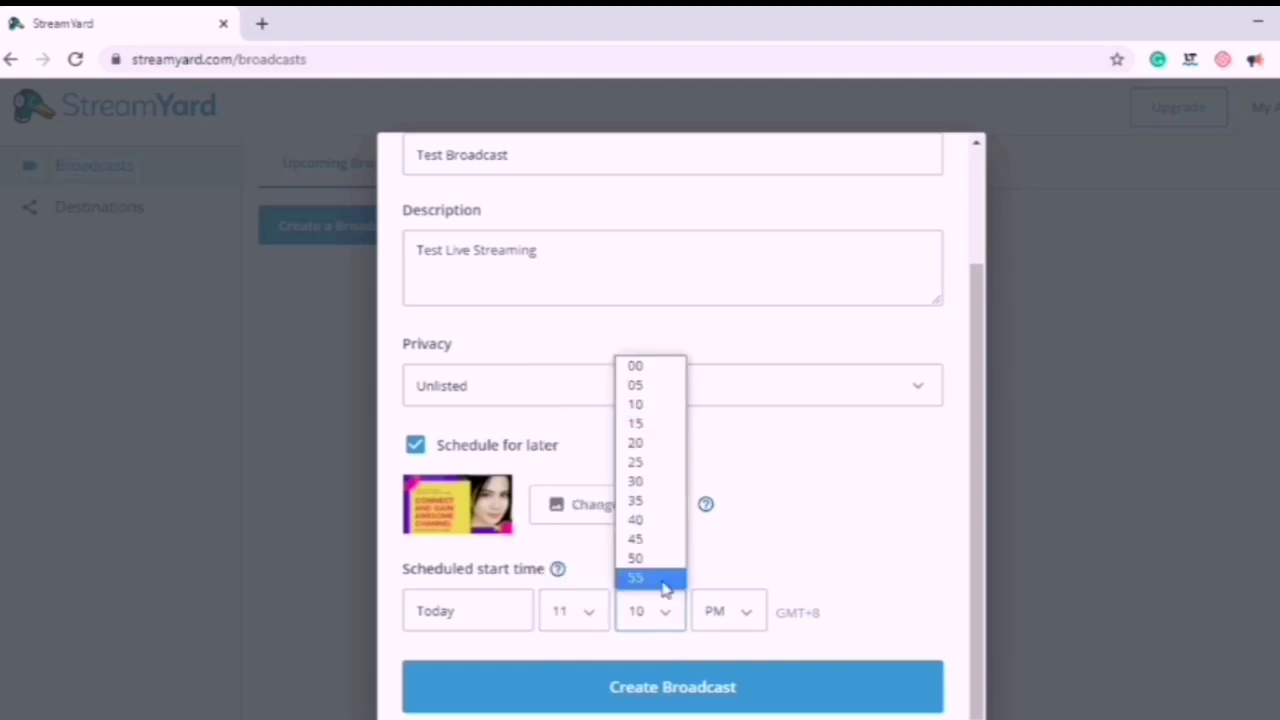
pyautogui.click(655, 465)
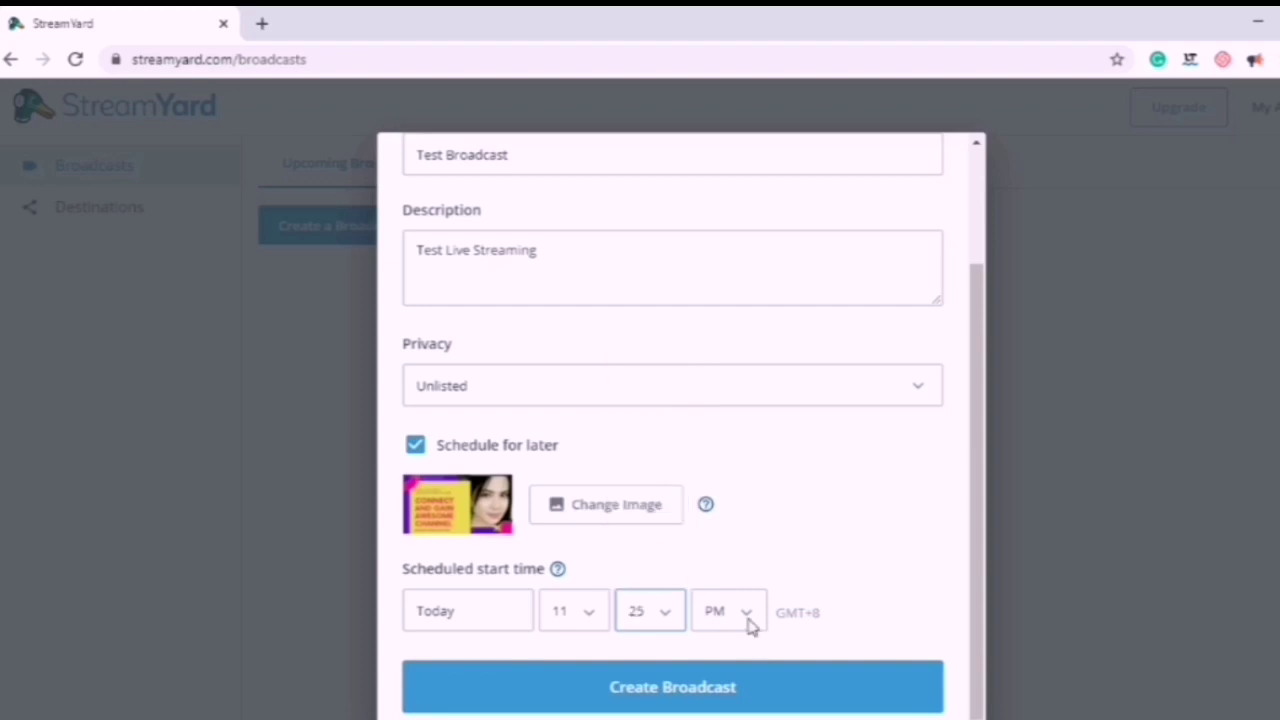
pyautogui.click(752, 622)
pyautogui.click(749, 642)
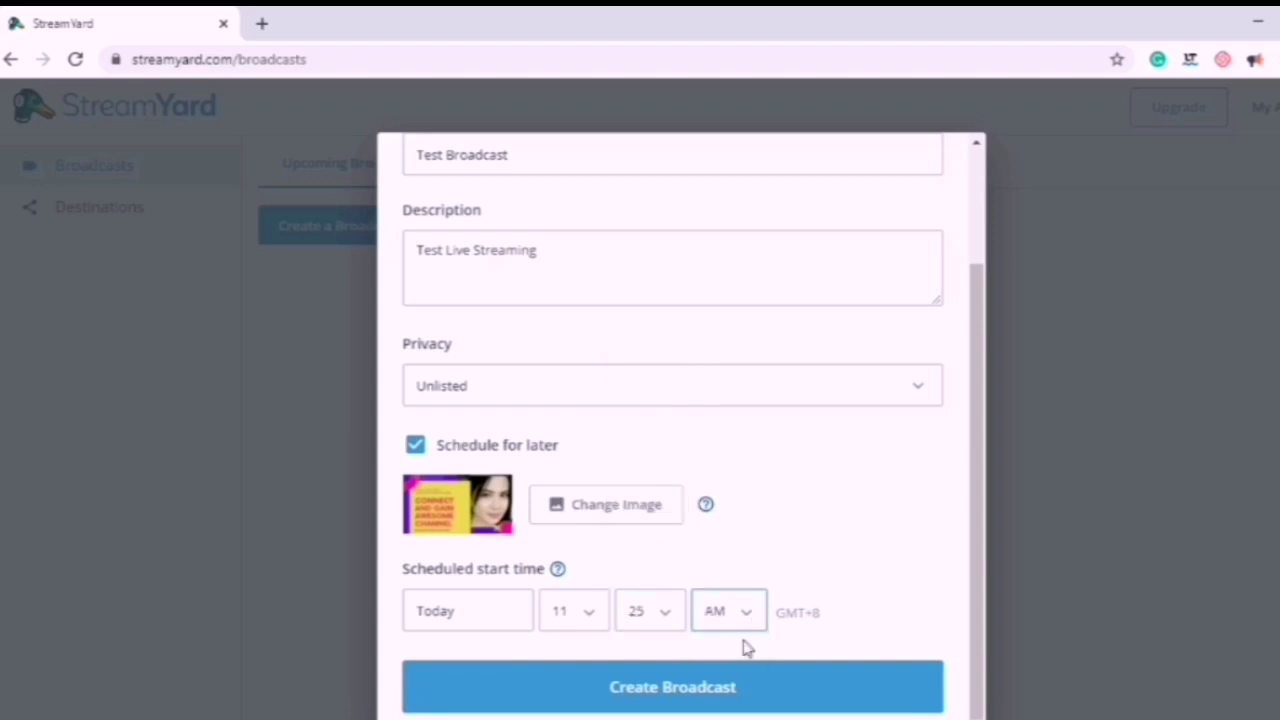
pyautogui.click(787, 690)
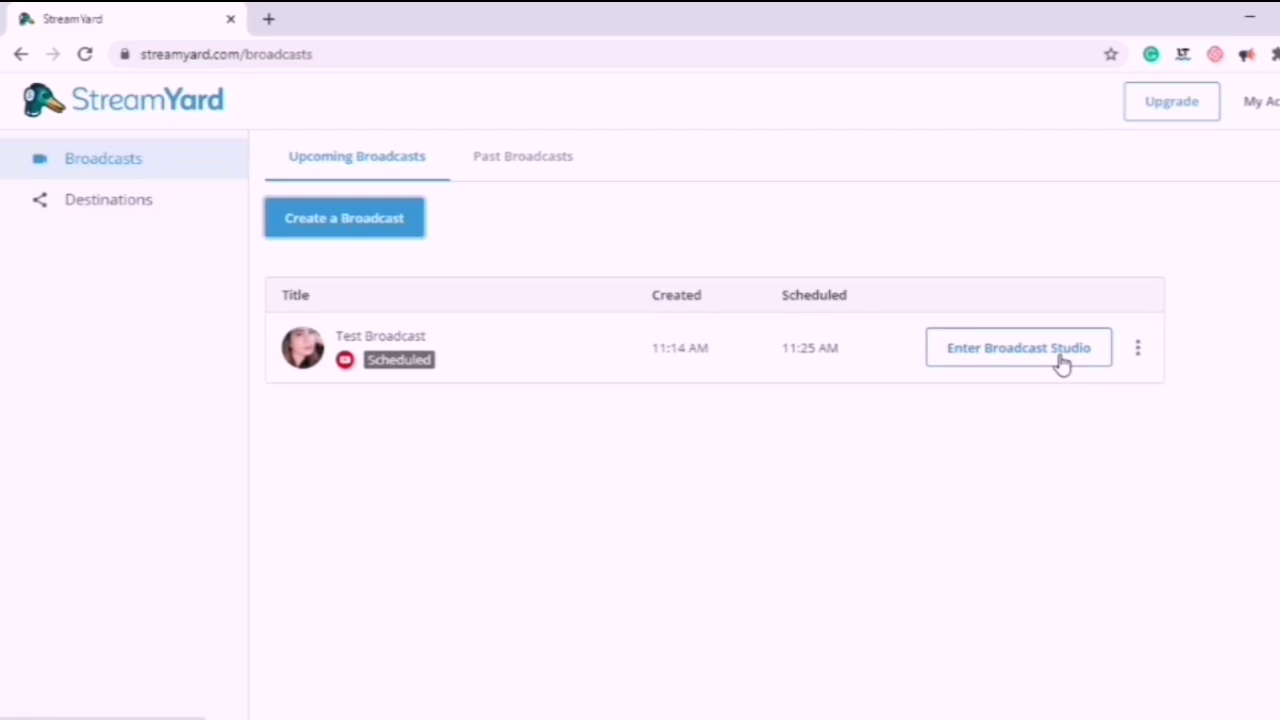
# - Enter the Test Broadcast studio with the existing display name and add the host's audio and video to the stream
pyautogui.click(1062, 350)
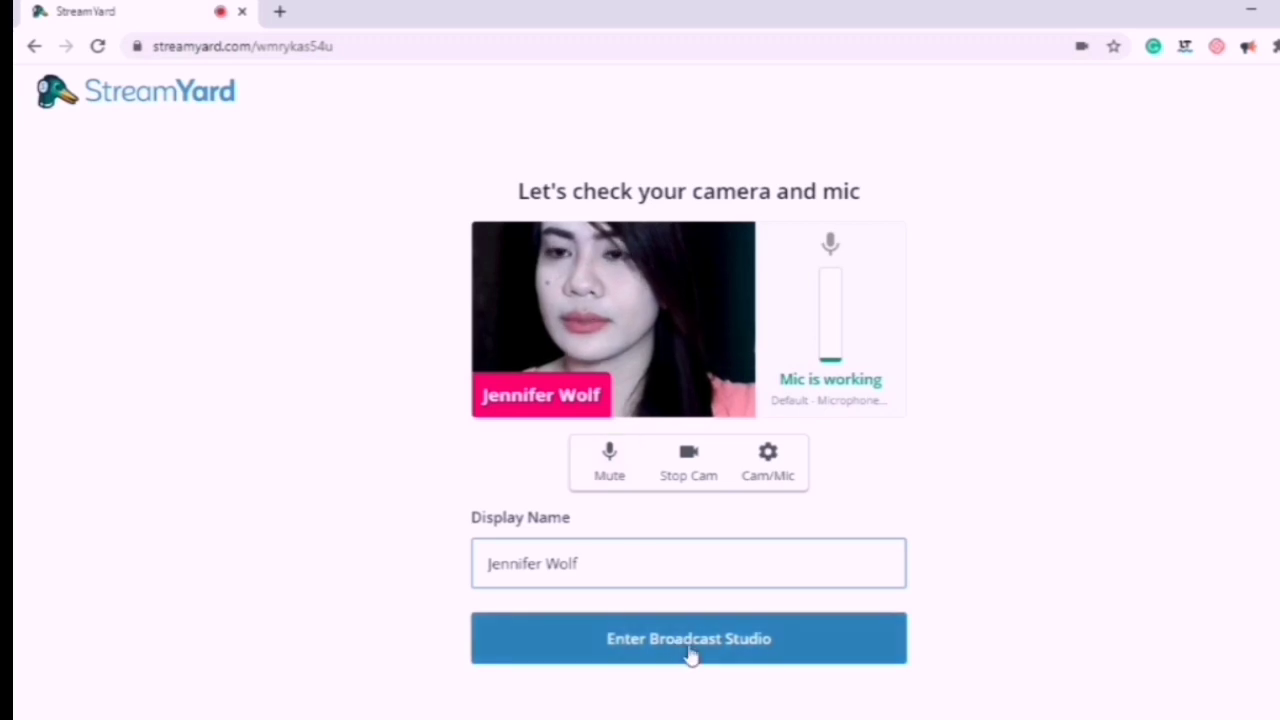
pyautogui.click(690, 640)
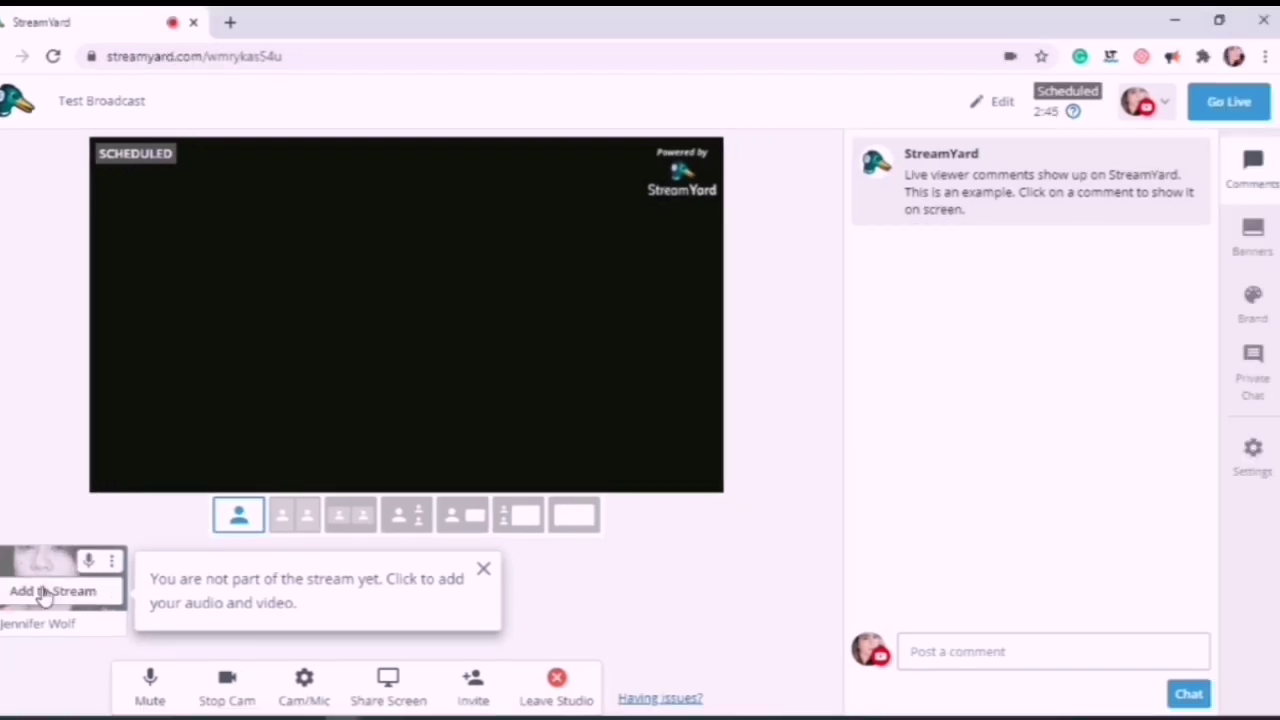
pyautogui.click(43, 593)
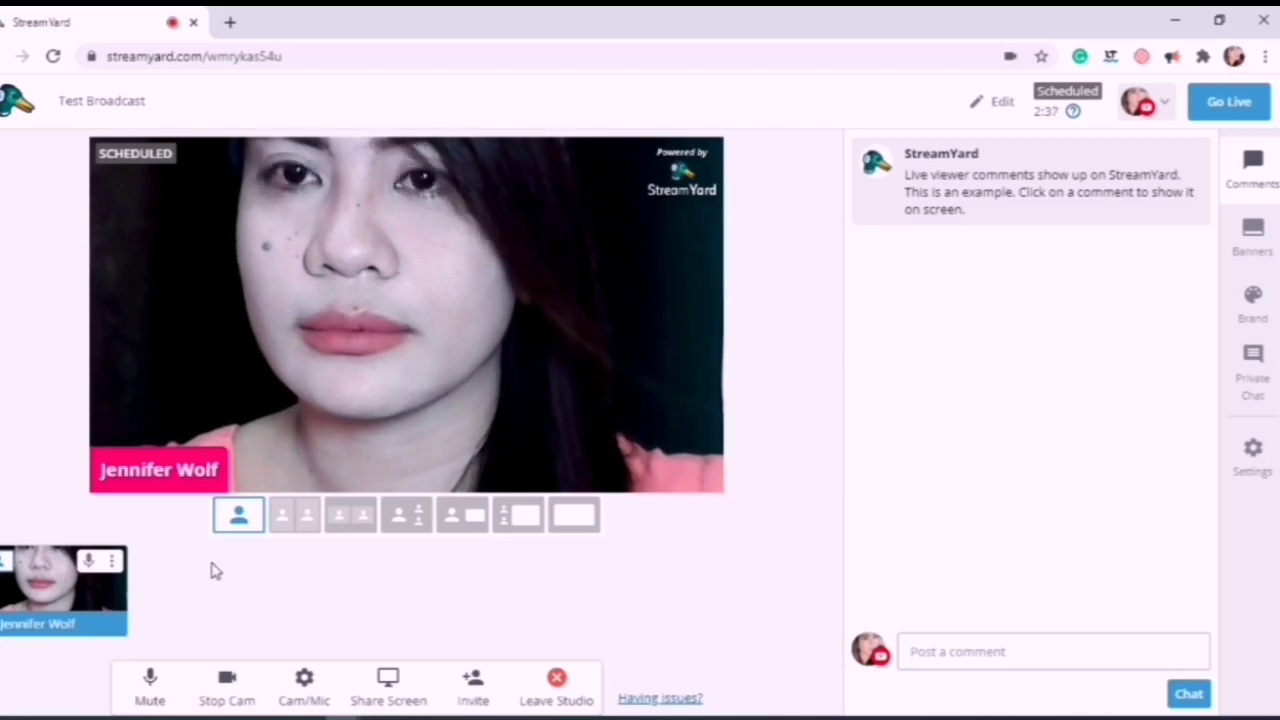
# - Turn off the camera and upload the circle-cropped image from Downloads as the audio avatar
pyautogui.click(224, 698)
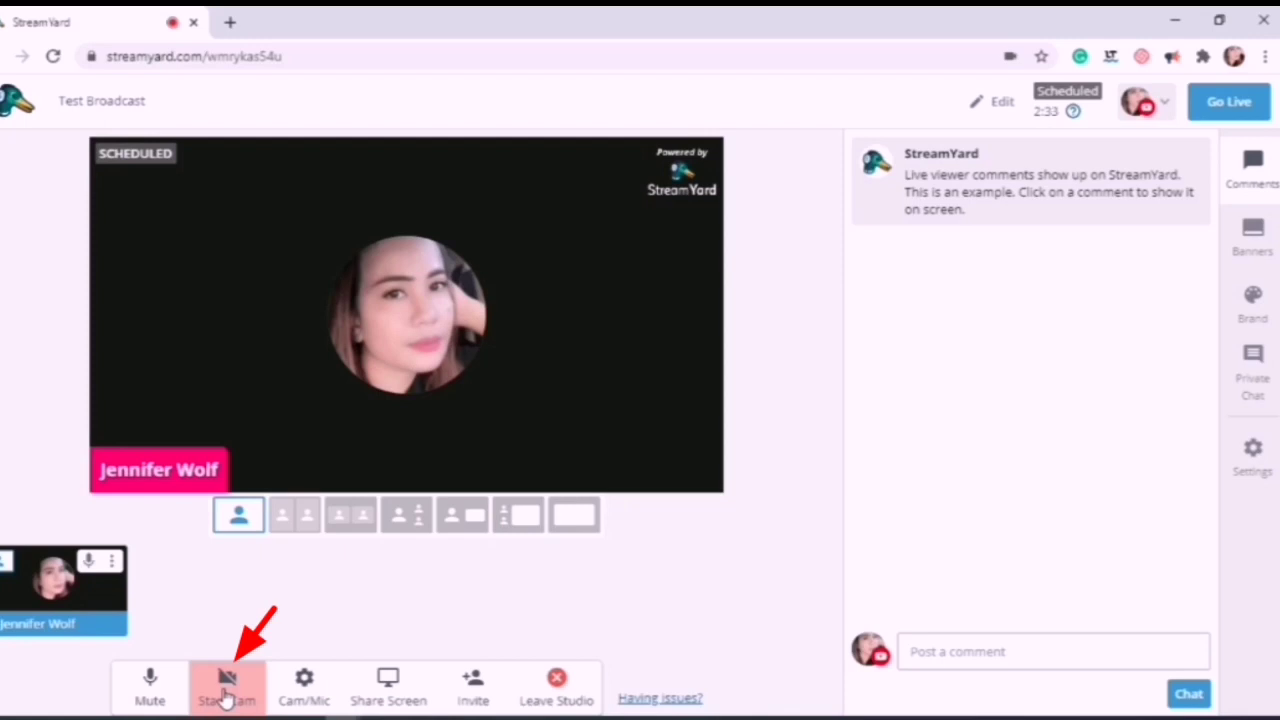
pyautogui.click(129, 567)
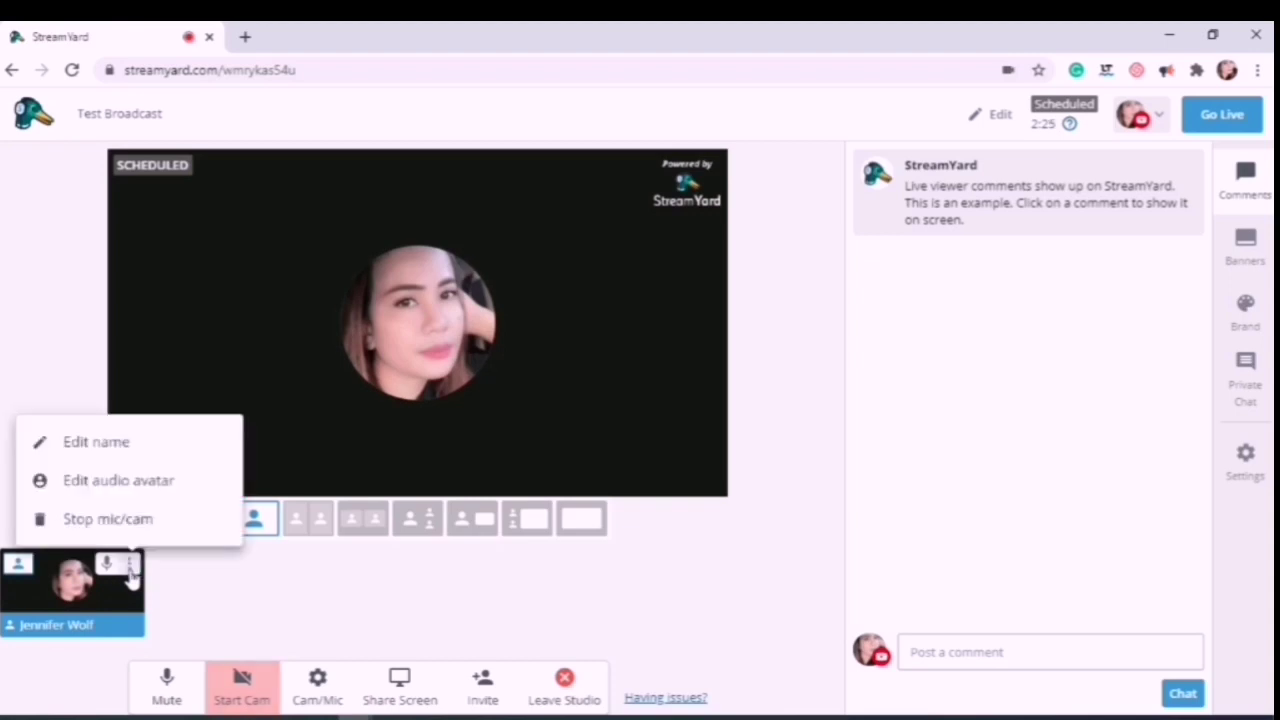
pyautogui.click(137, 492)
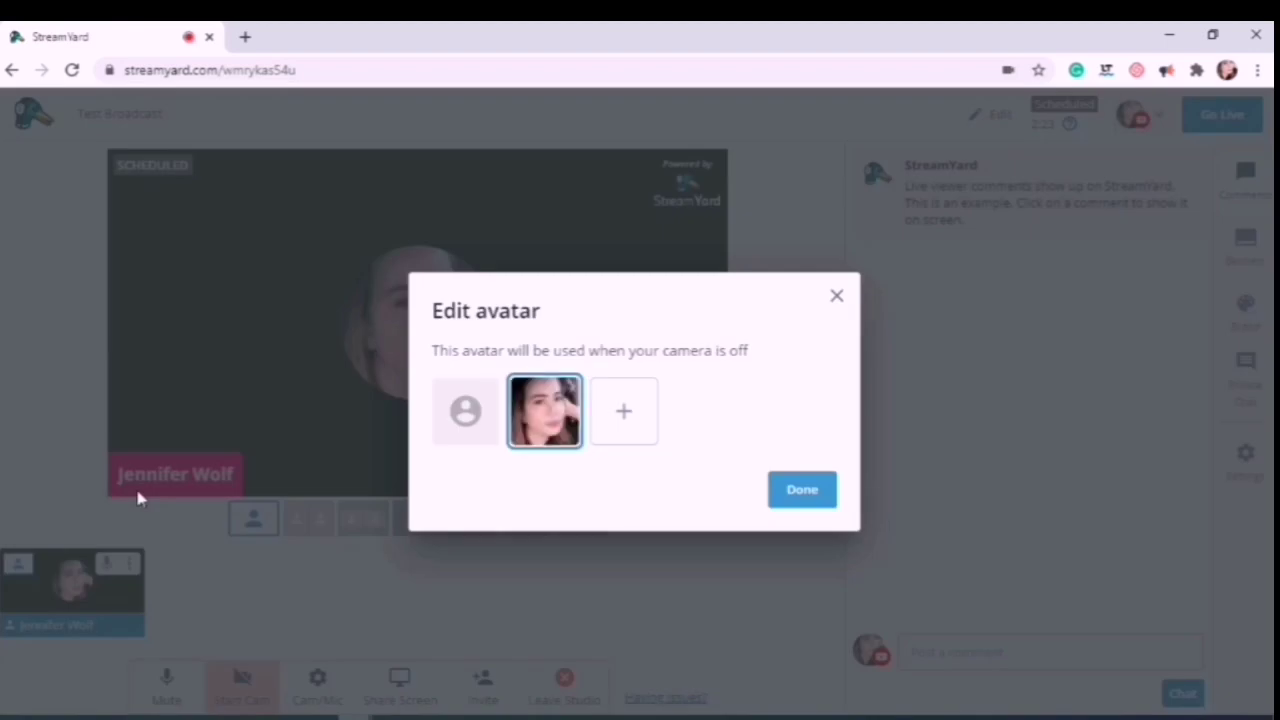
pyautogui.click(622, 418)
pyautogui.click(213, 232)
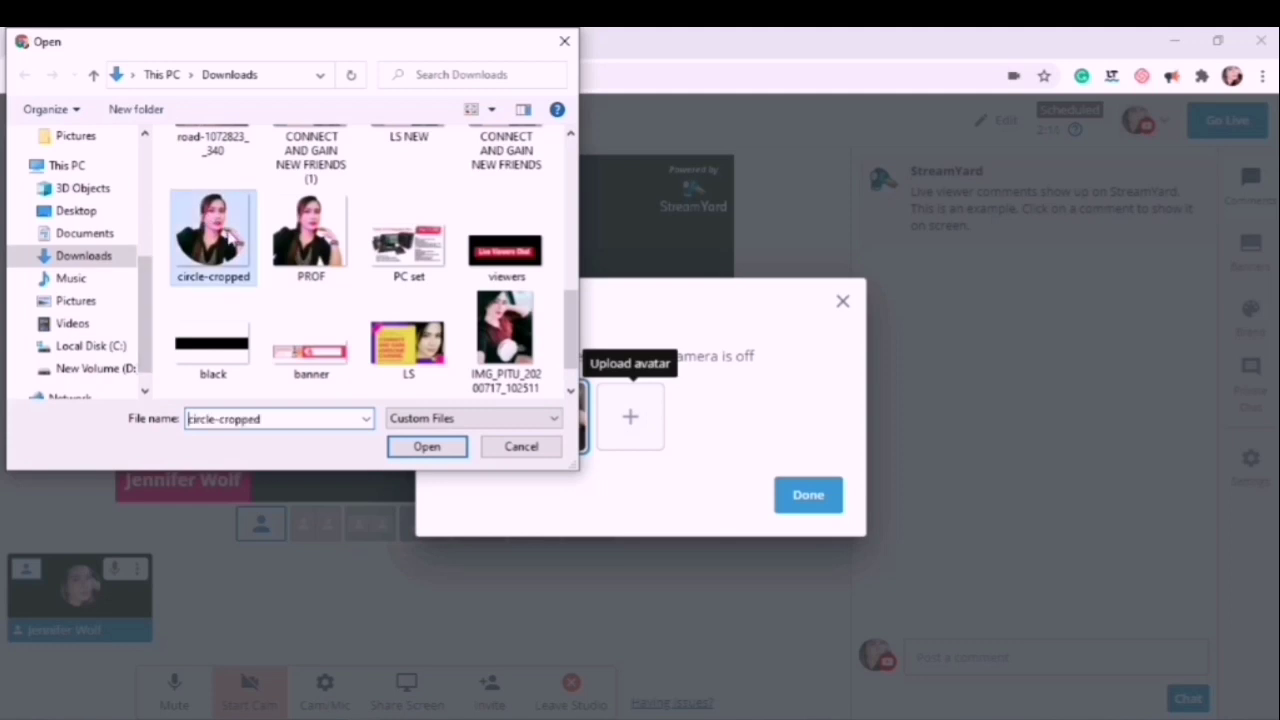
pyautogui.click(428, 447)
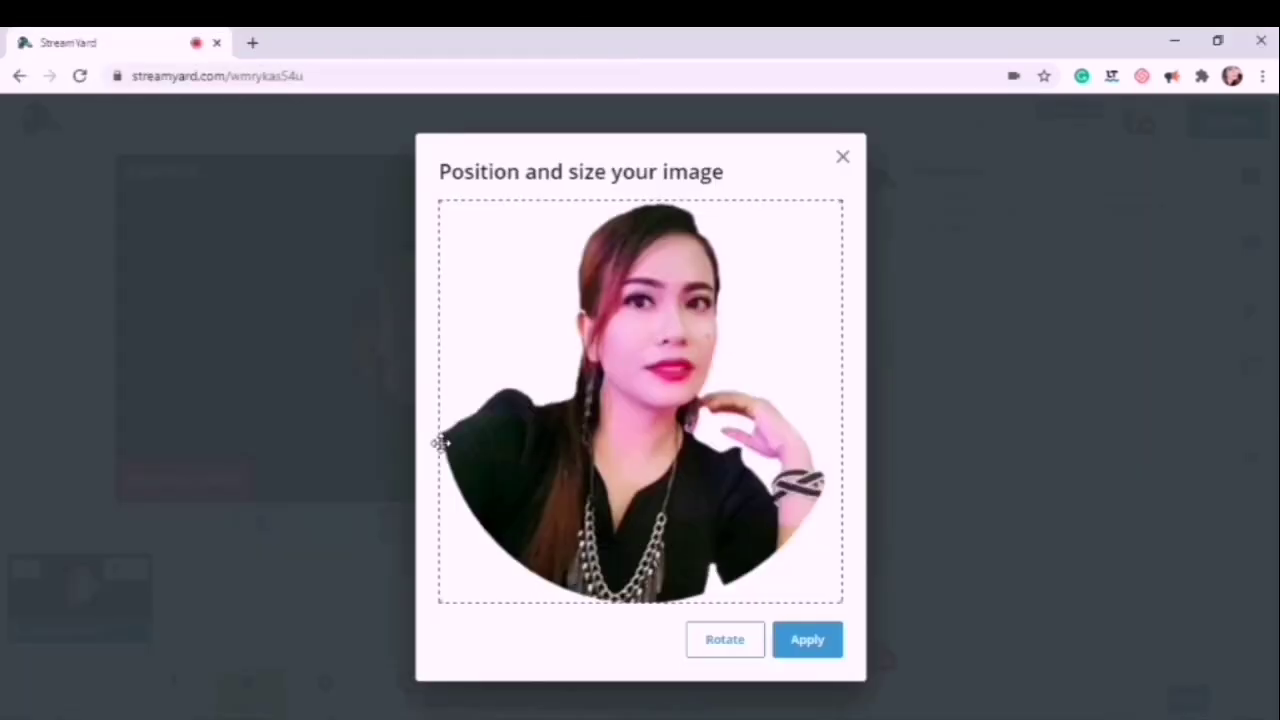
pyautogui.click(807, 640)
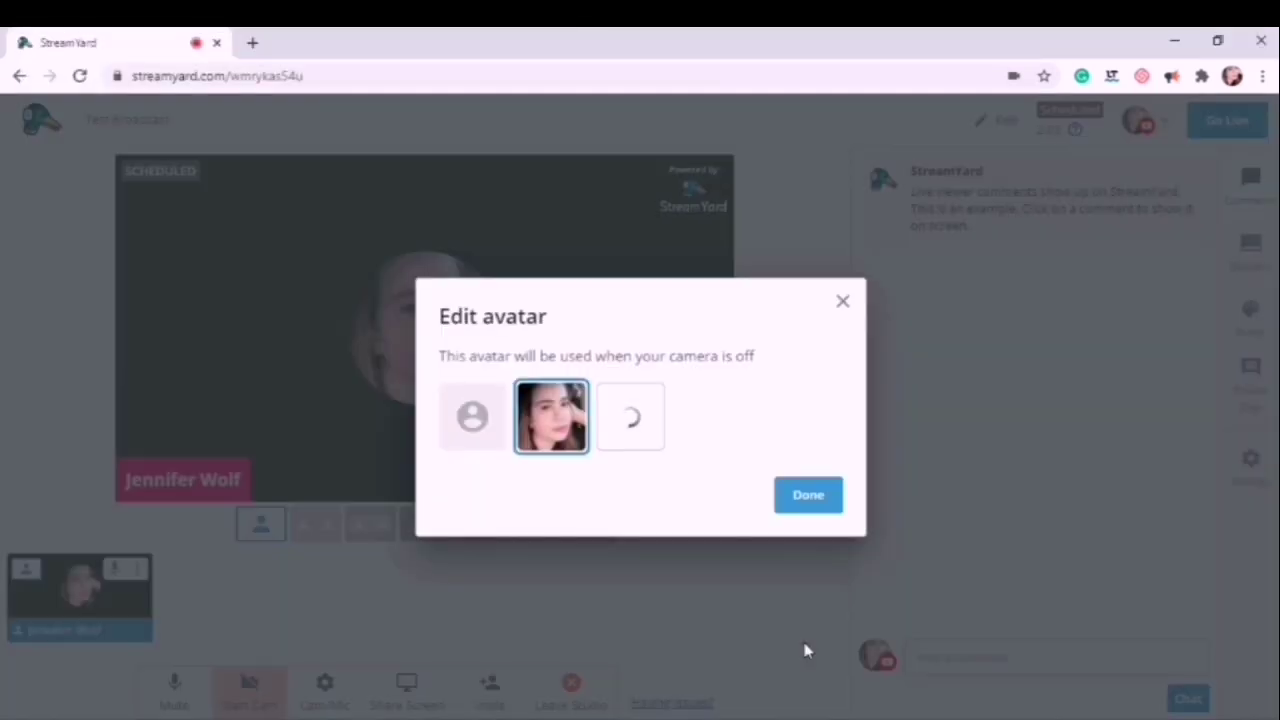
pyautogui.click(736, 628)
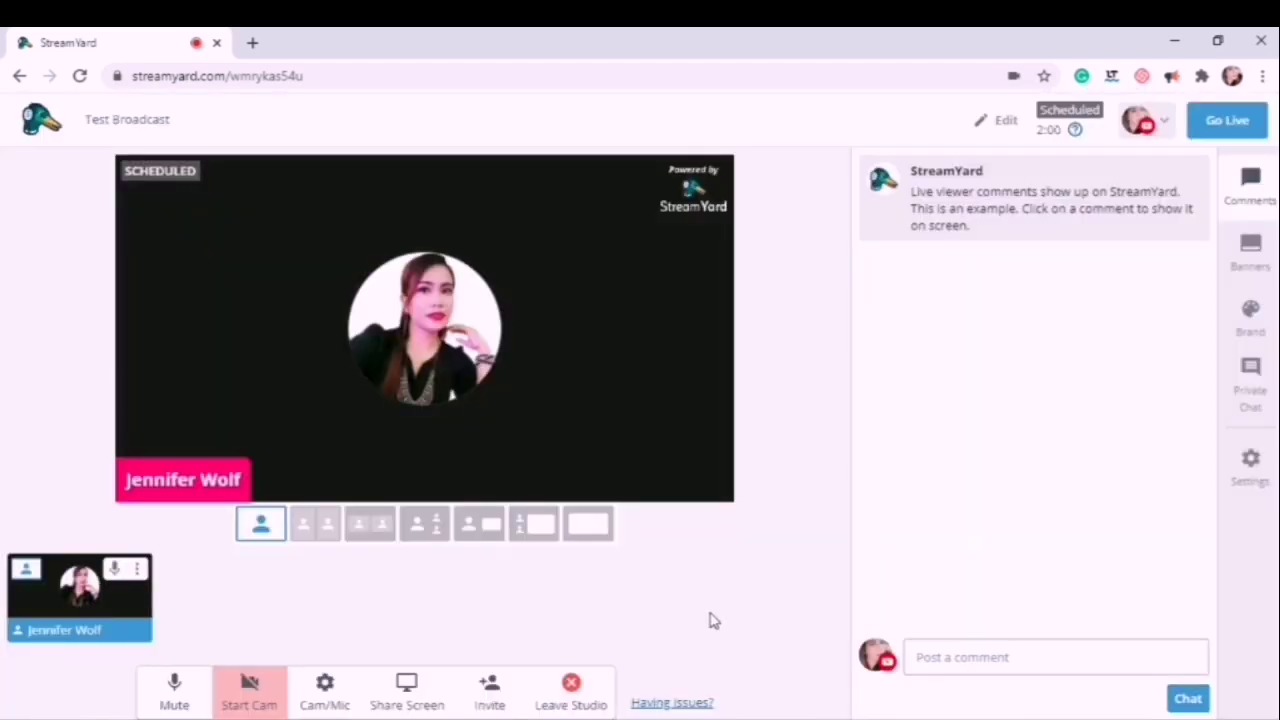
# - Switch the audio avatar back to the original close-up photo
pyautogui.click(139, 566)
pyautogui.click(143, 485)
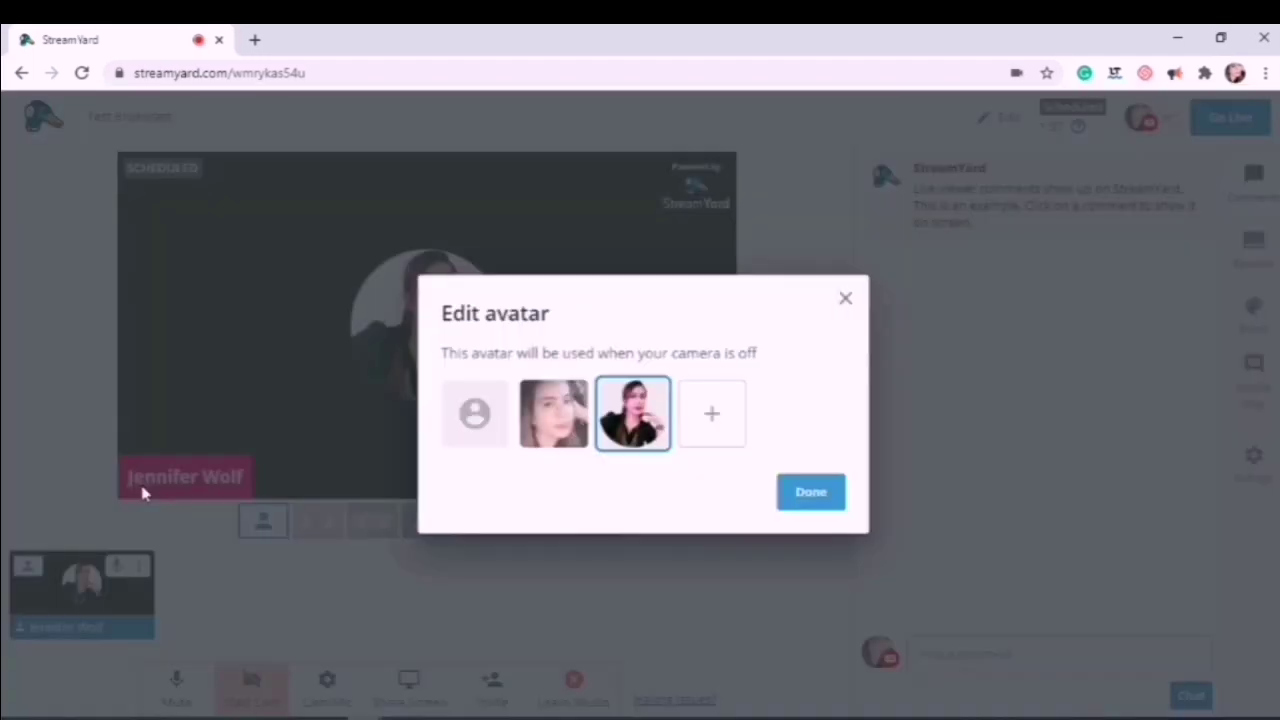
pyautogui.click(578, 436)
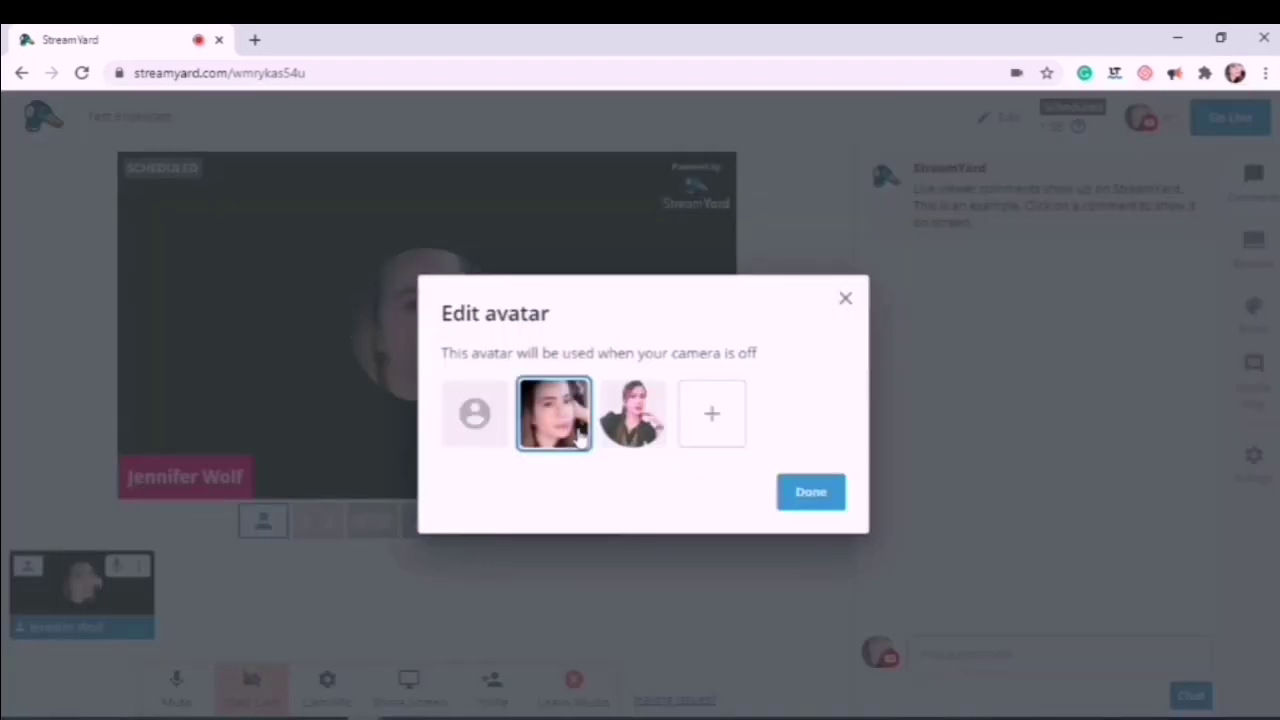
pyautogui.click(805, 494)
# - Switch the audio avatar to the circle-cropped photo and check it by turning the camera on and off again
pyautogui.click(140, 567)
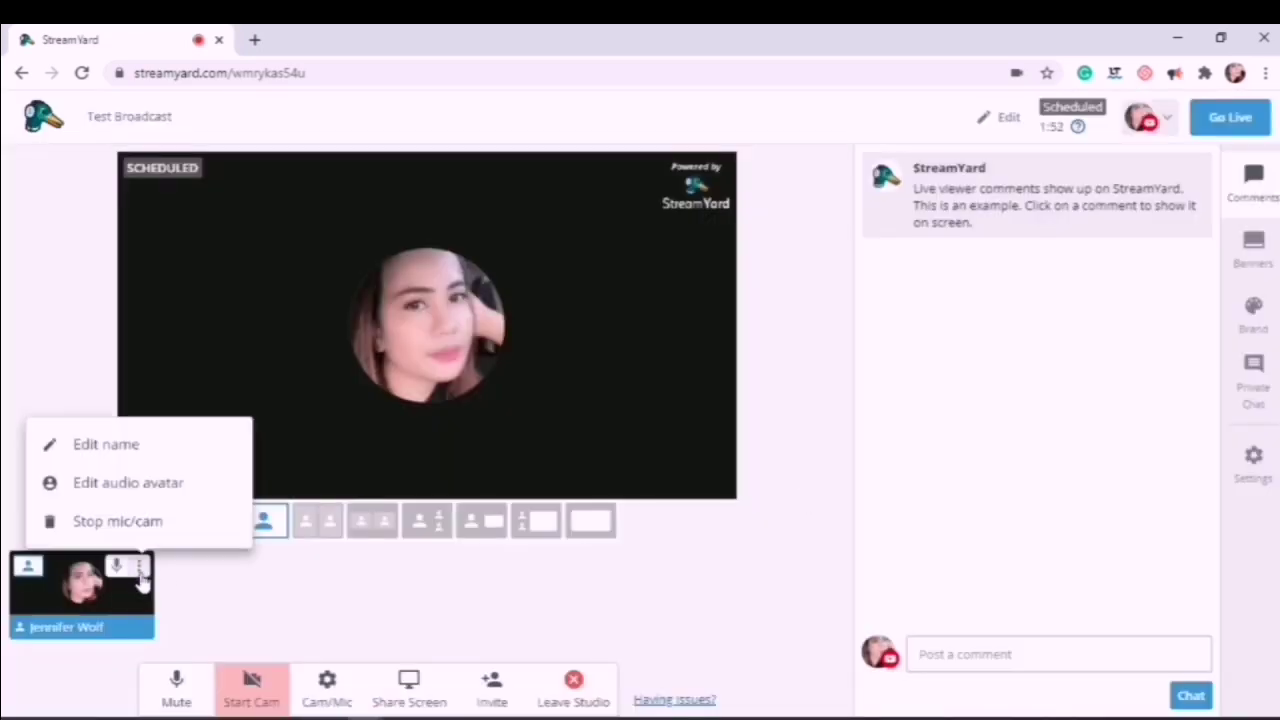
pyautogui.click(155, 492)
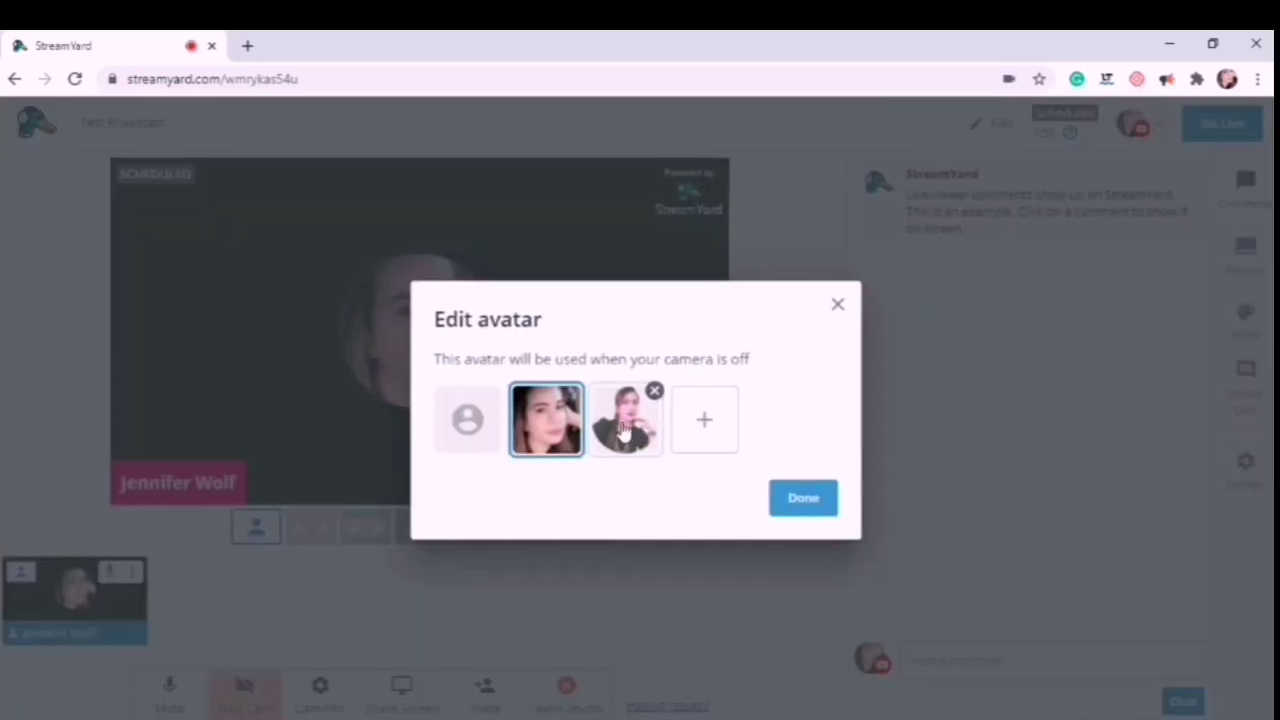
pyautogui.click(632, 413)
pyautogui.click(805, 493)
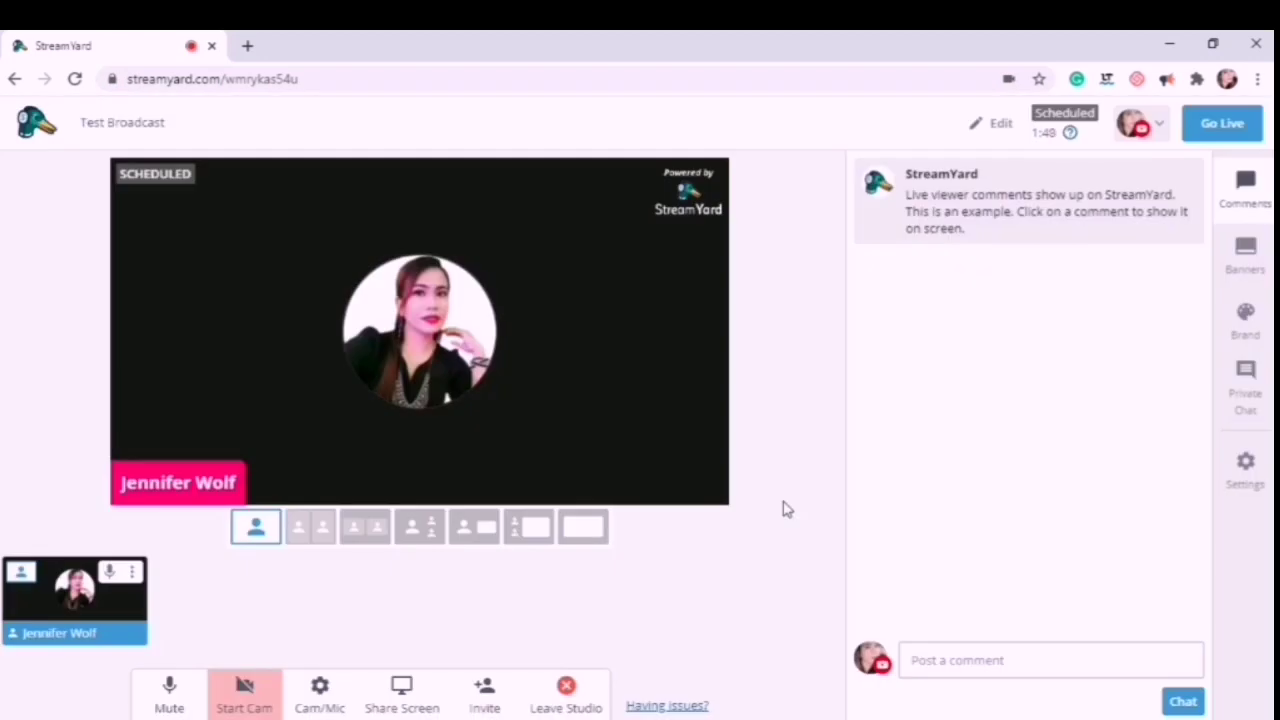
pyautogui.click(250, 698)
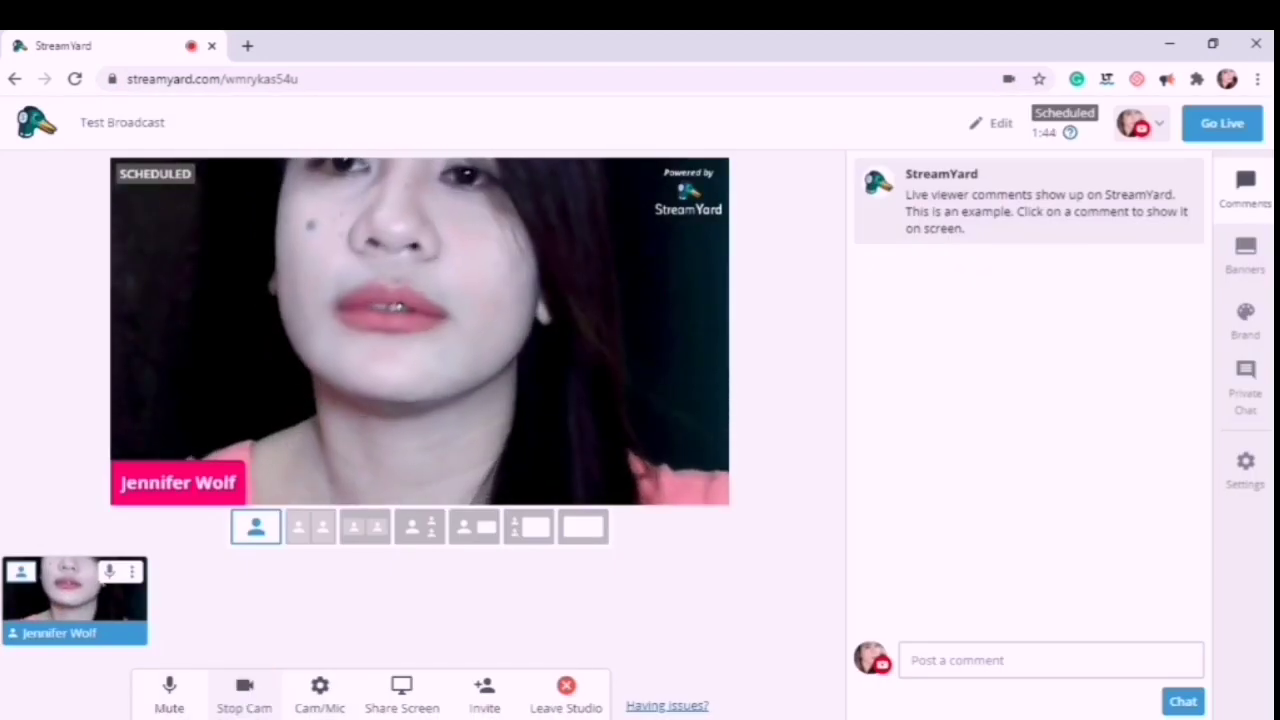
pyautogui.click(250, 700)
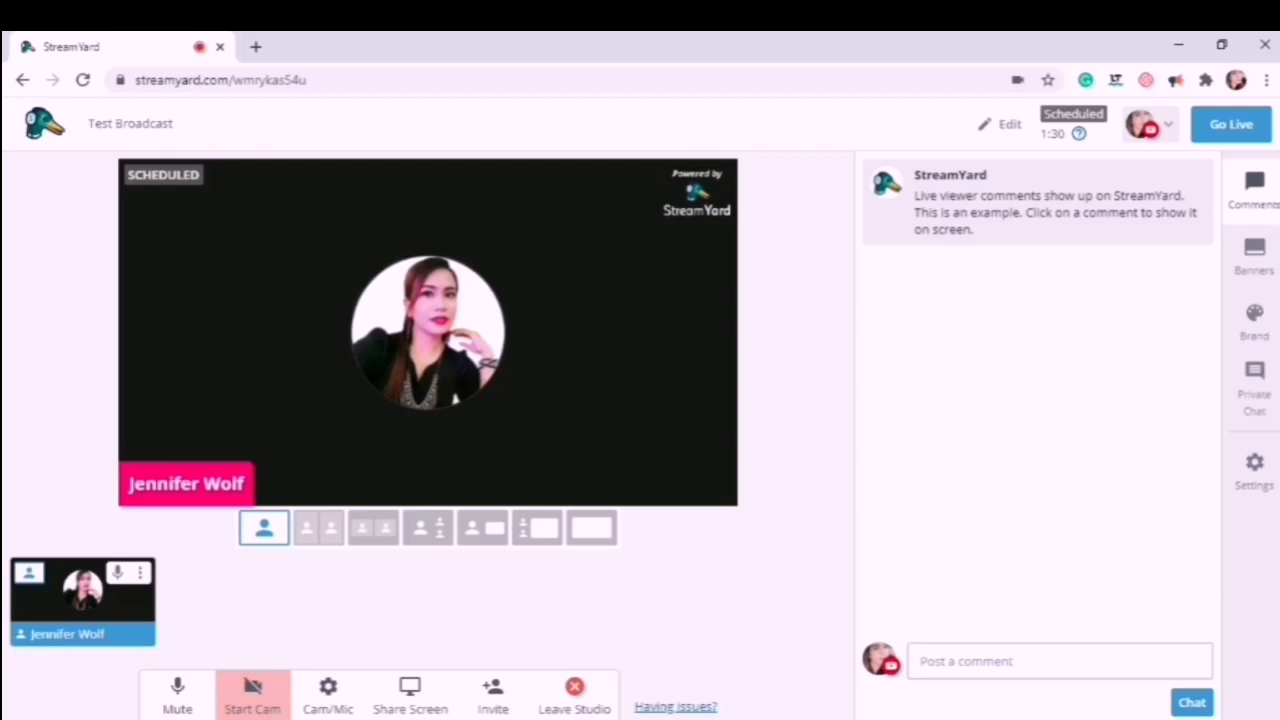
# - Preview the "DIKITAN LANG KAYO DIYAN GUYS" banner and the "JOIN CONNECT & GAIN NEW FRIENDS" ticker on the stream, hiding each again
pyautogui.click(1259, 274)
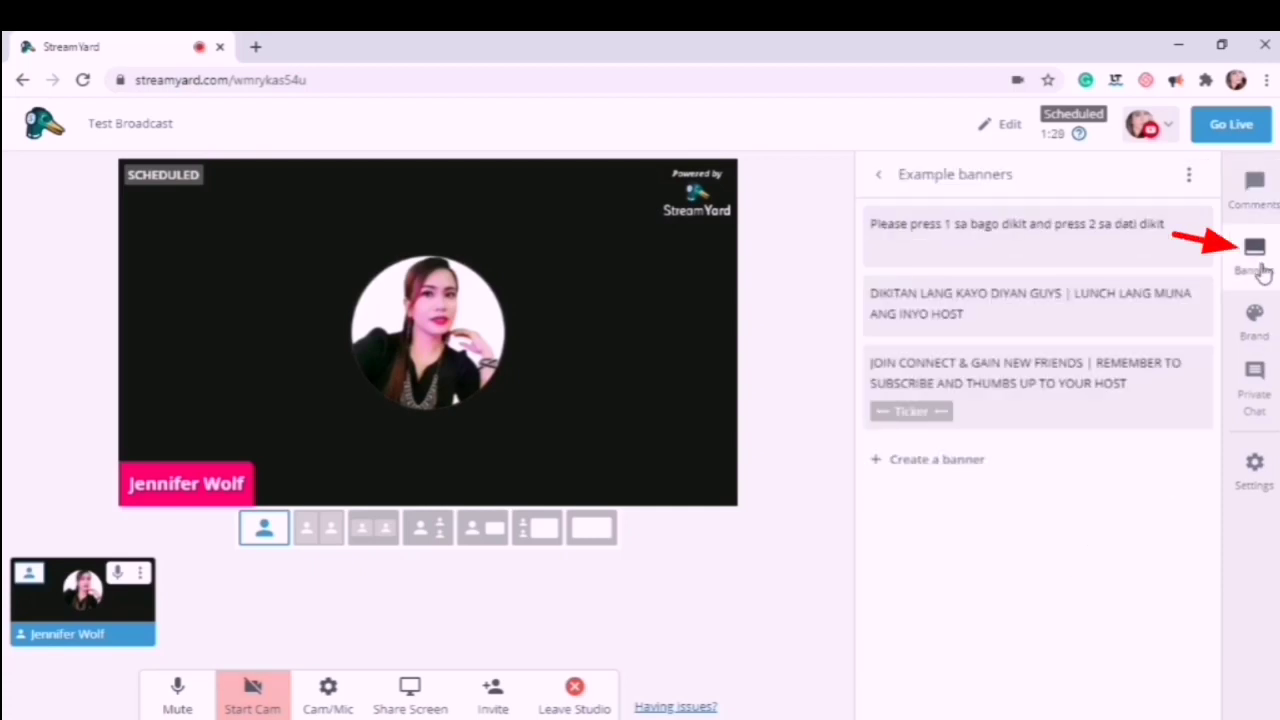
pyautogui.moveTo(1045, 250)
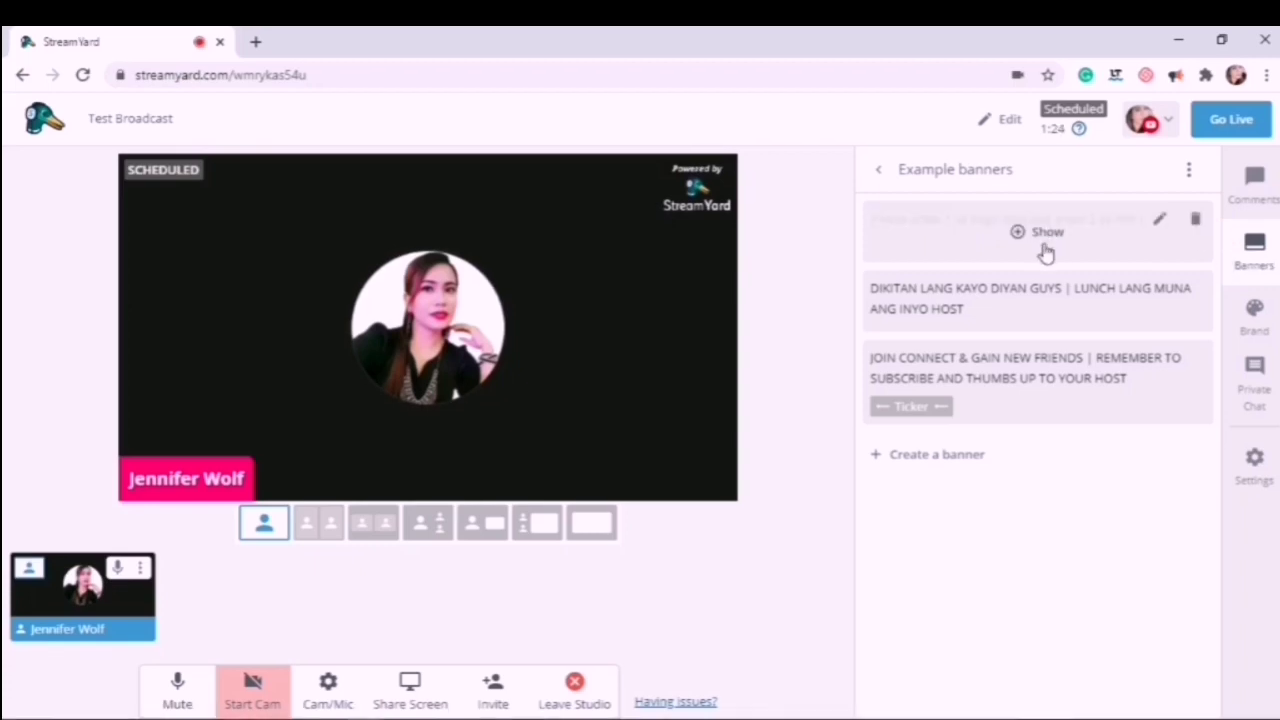
pyautogui.moveTo(1060, 316)
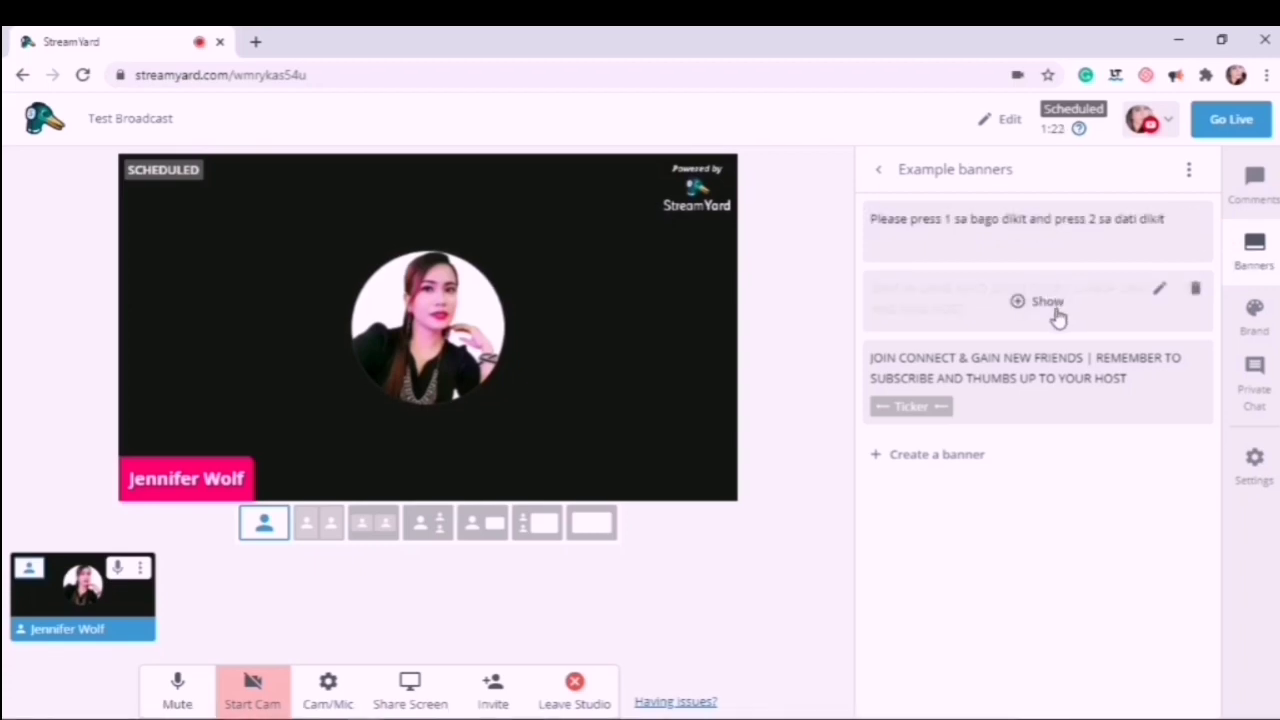
pyautogui.click(1054, 312)
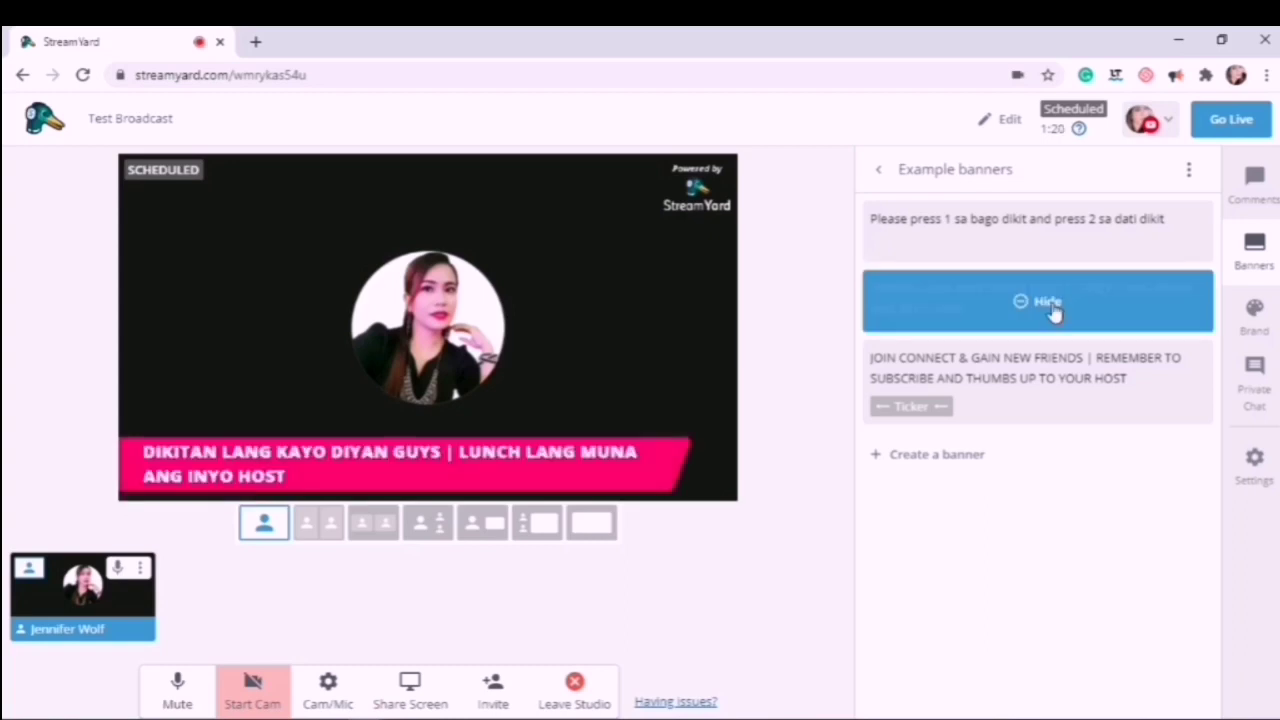
pyautogui.click(1054, 312)
pyautogui.click(1046, 390)
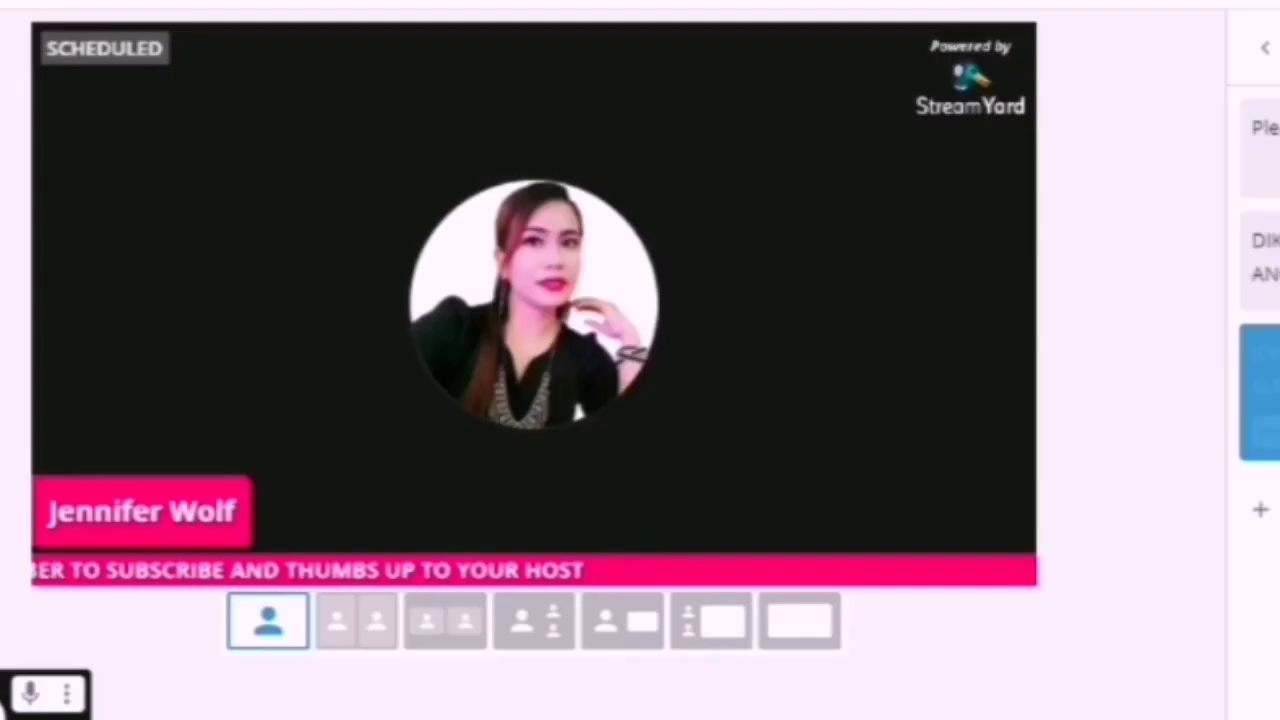
pyautogui.click(1279, 391)
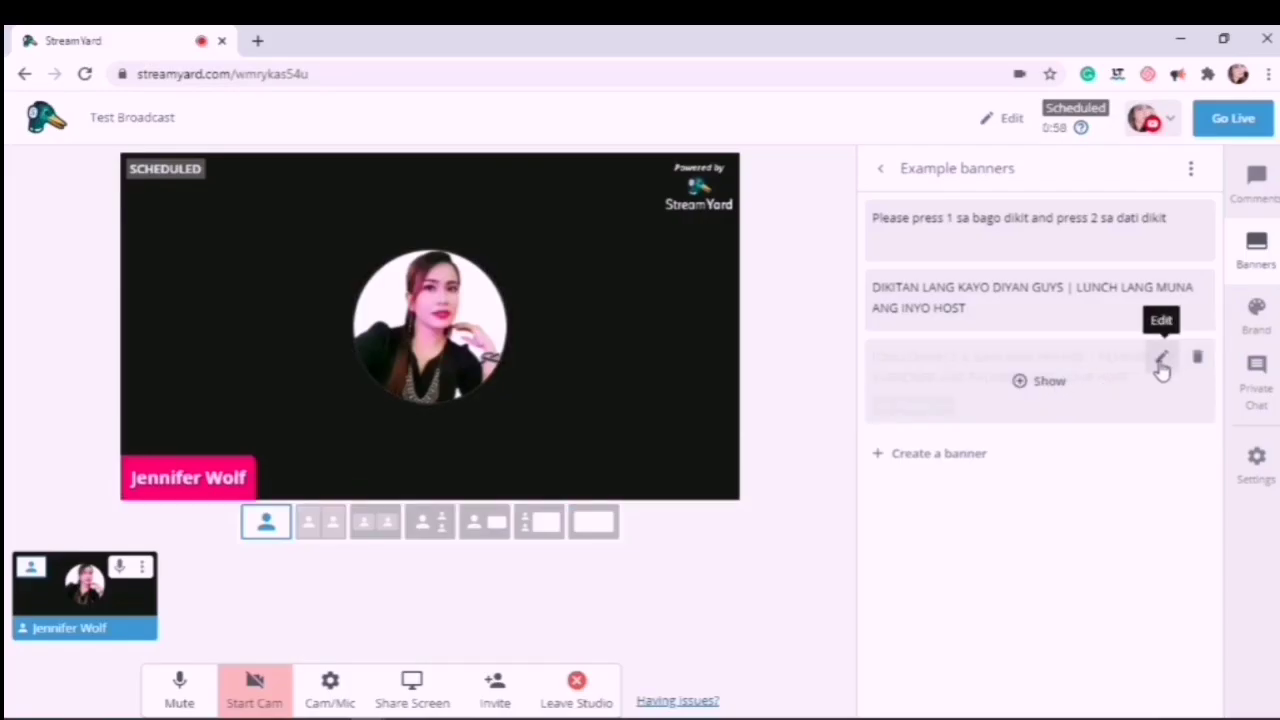
# - Save the "JOIN CONNECT & GAIN NEW FRIENDS" banner with Scroll across bottom (ticker) enabled and show it on the stream
pyautogui.click(1161, 362)
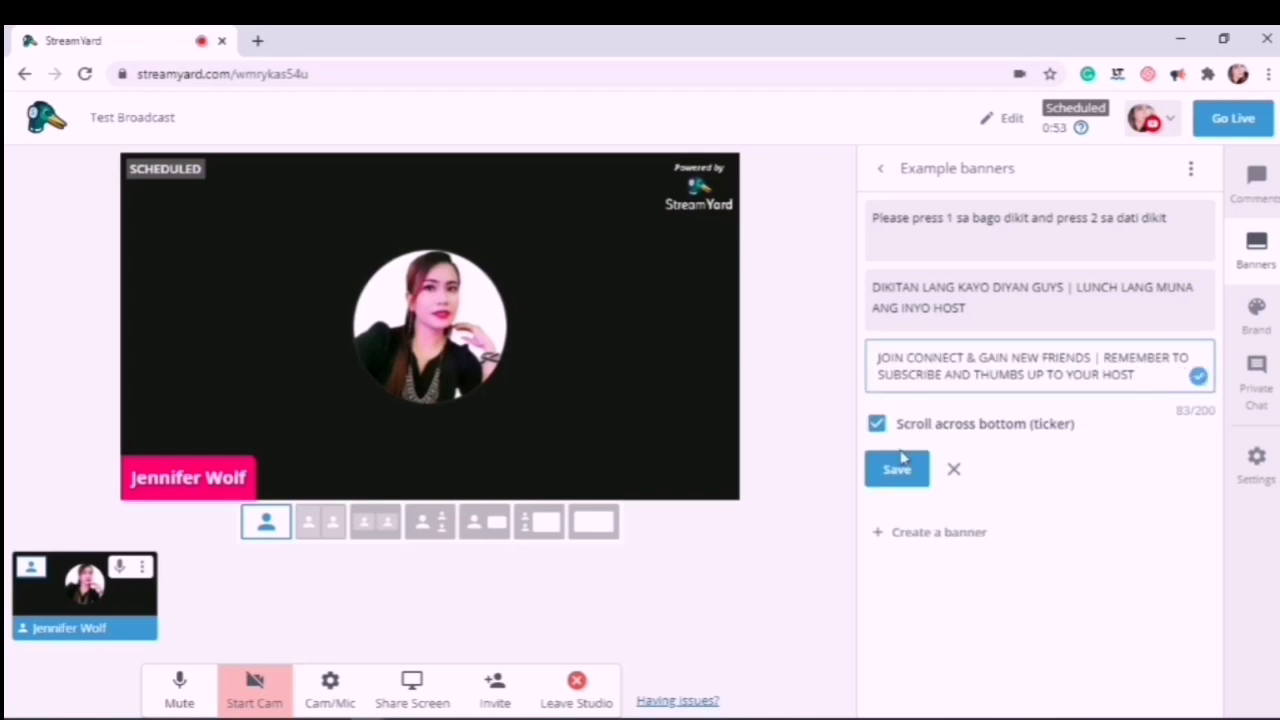
pyautogui.click(877, 428)
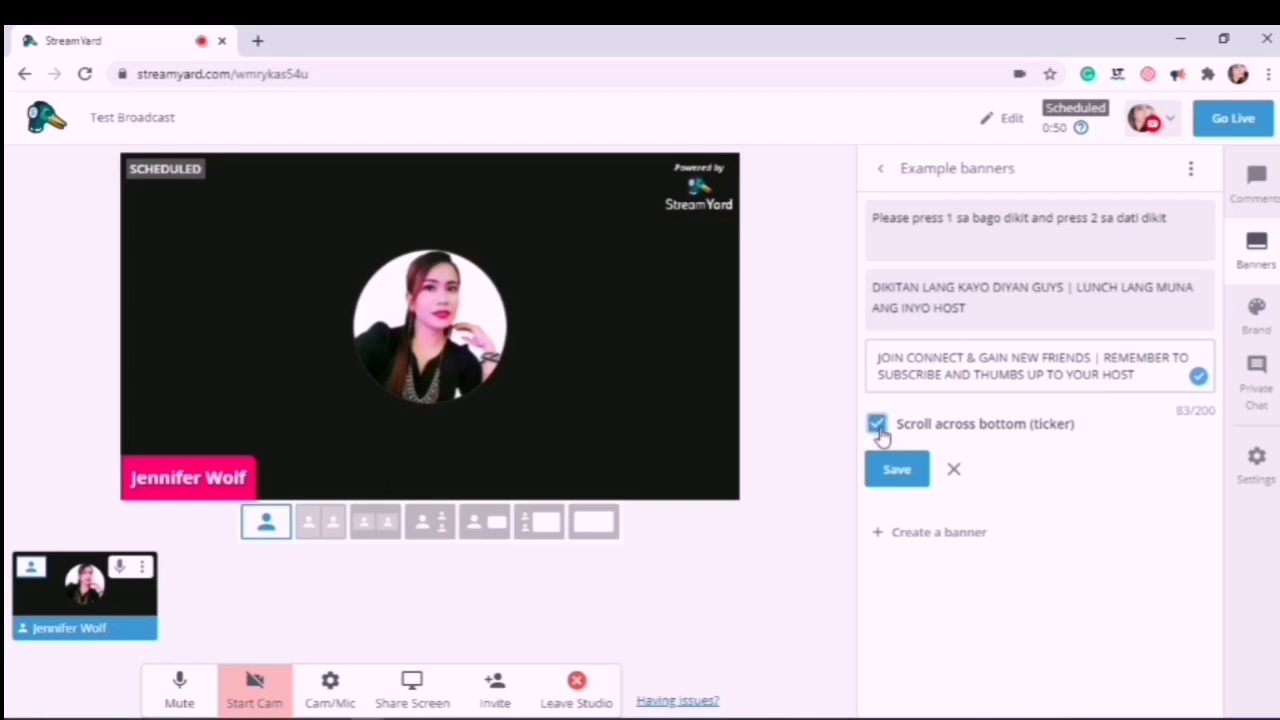
pyautogui.click(896, 469)
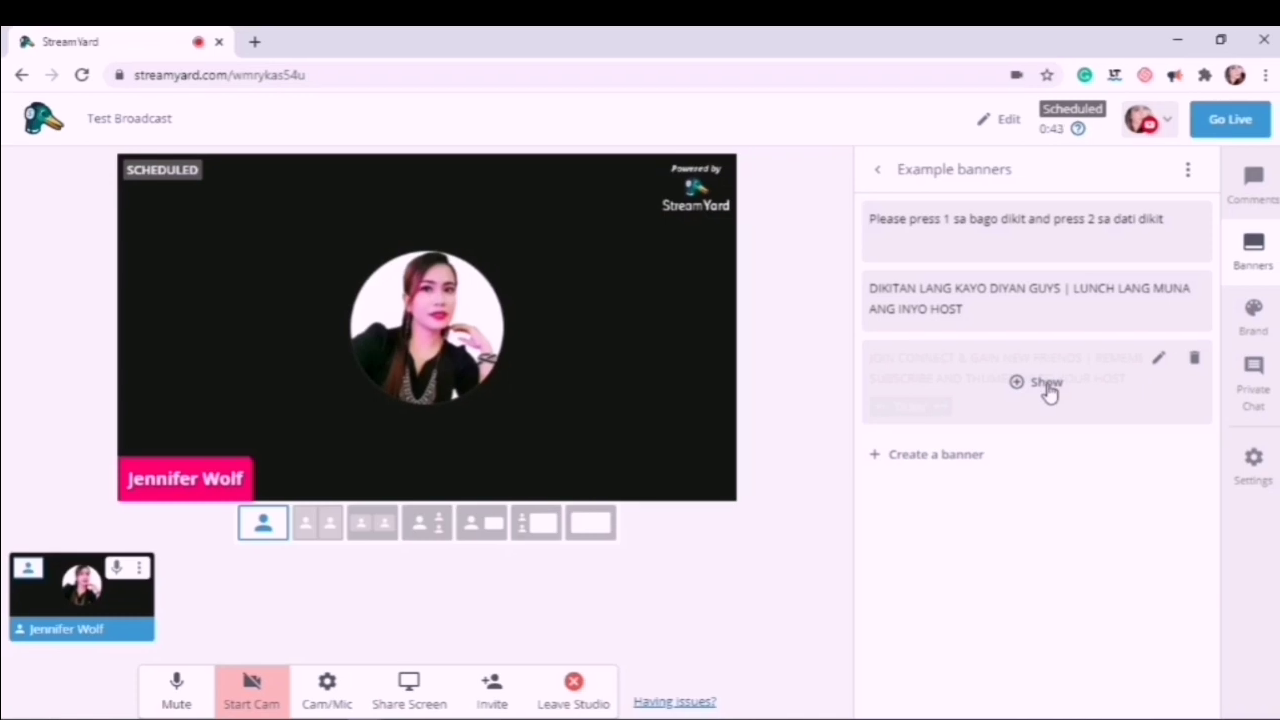
pyautogui.click(1045, 384)
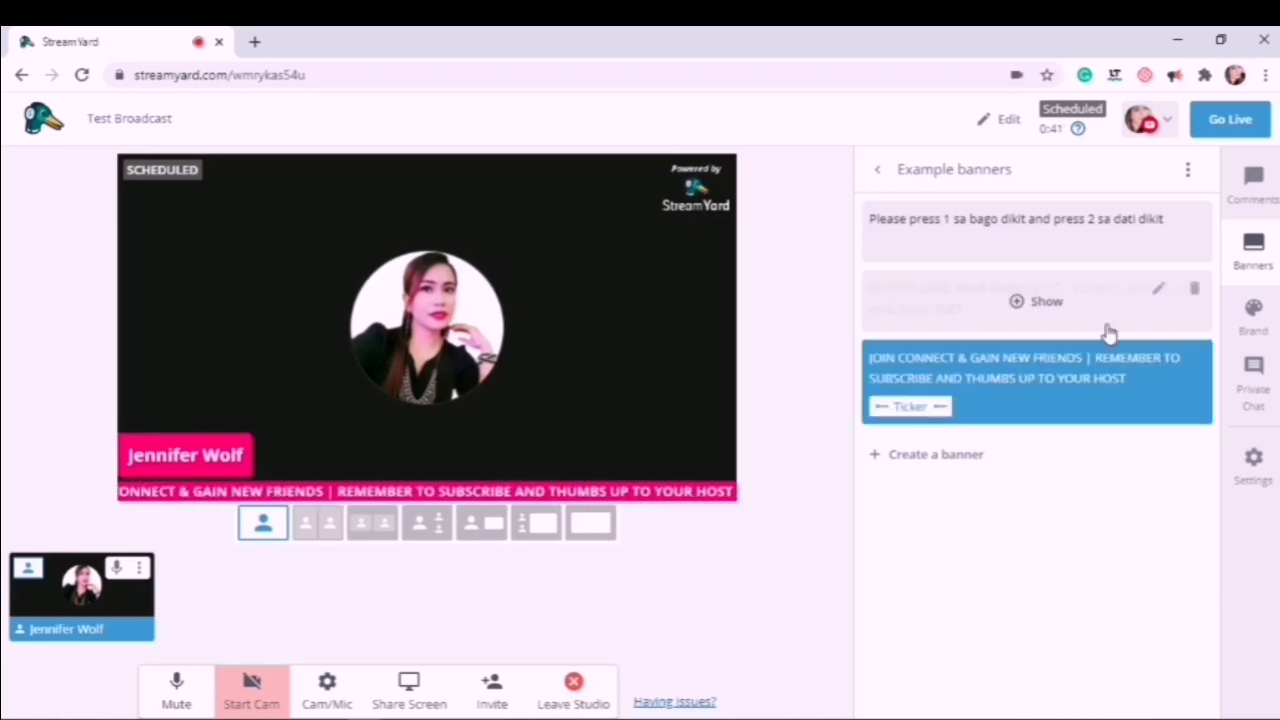
# - Save the "DIKITAN LANG KAYO DIYAN GUYS" banner with ticker scrolling off, and show and hide it above the running ticker
pyautogui.click(1157, 289)
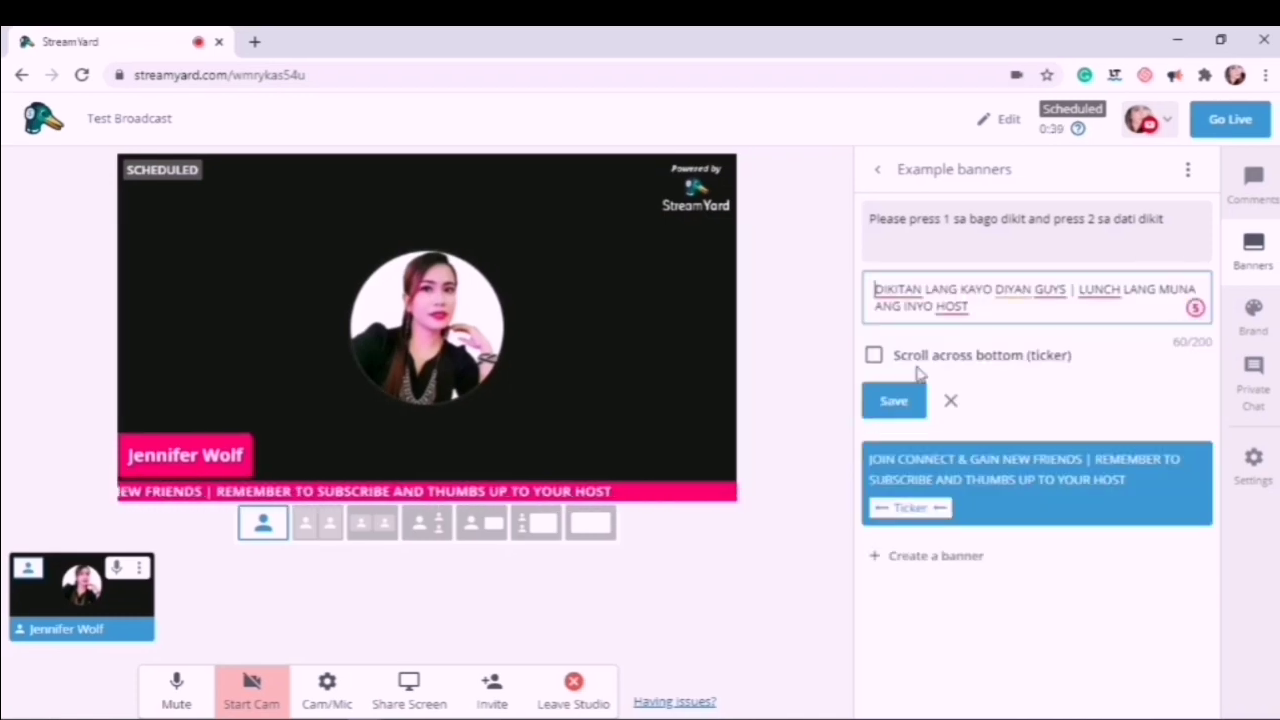
pyautogui.click(897, 401)
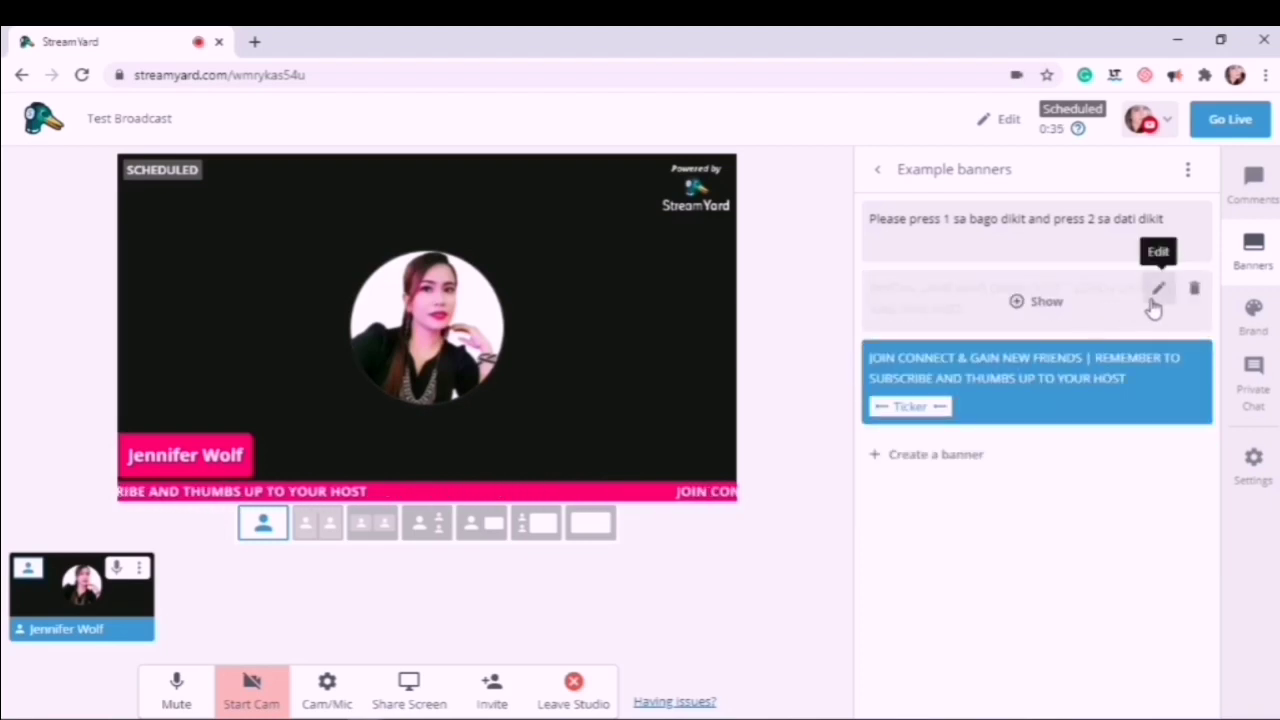
pyautogui.click(1045, 301)
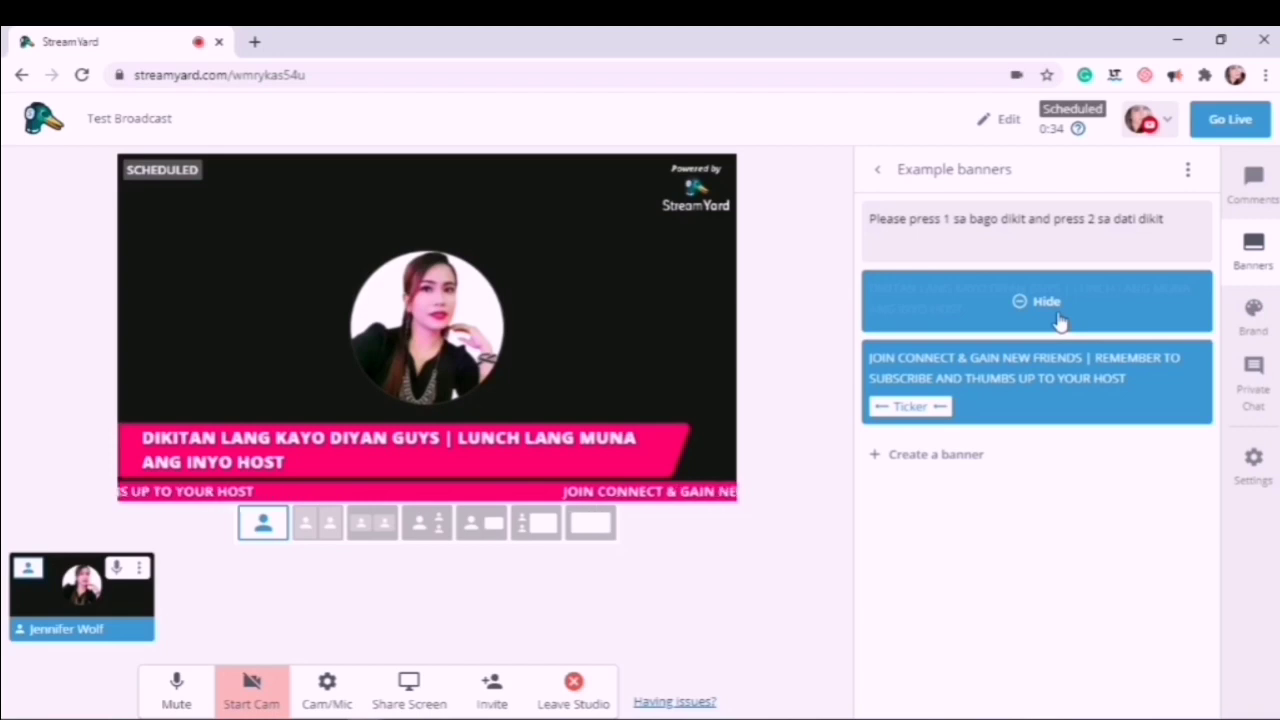
pyautogui.click(1058, 318)
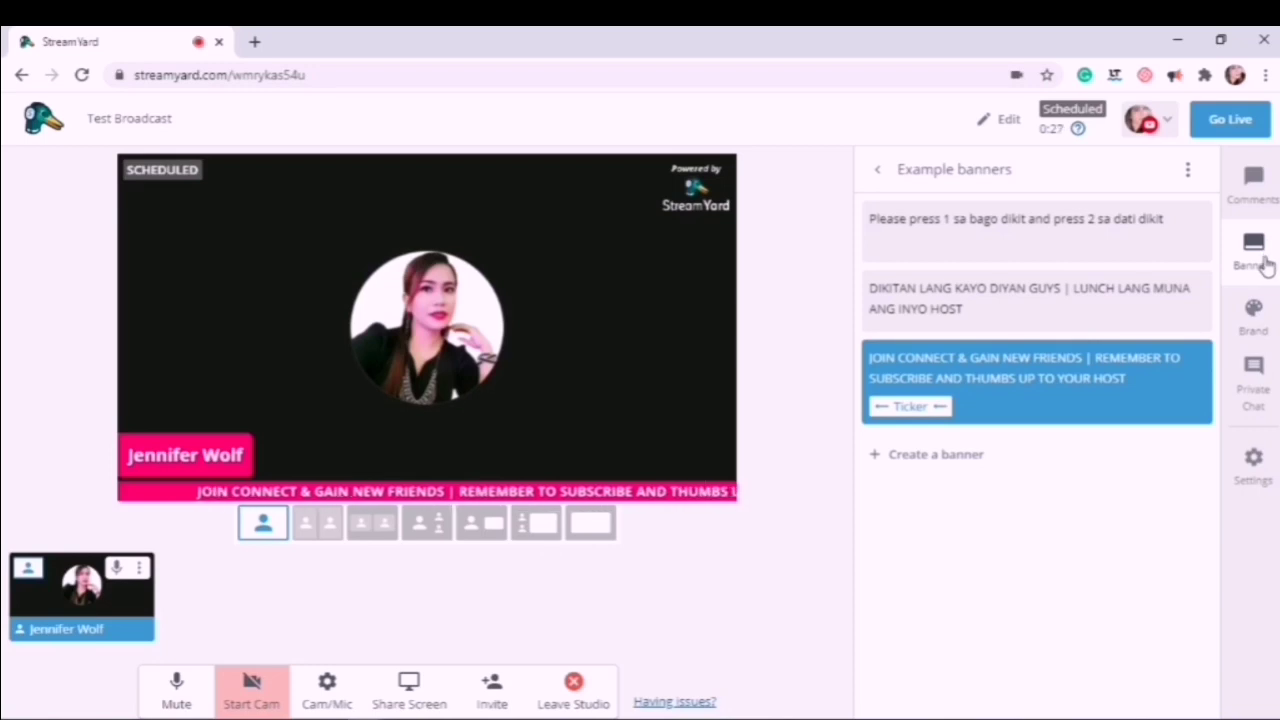
# - Look at the color picker in the Brand 1 settings and try the Minimal theme before returning to Default
pyautogui.click(1253, 318)
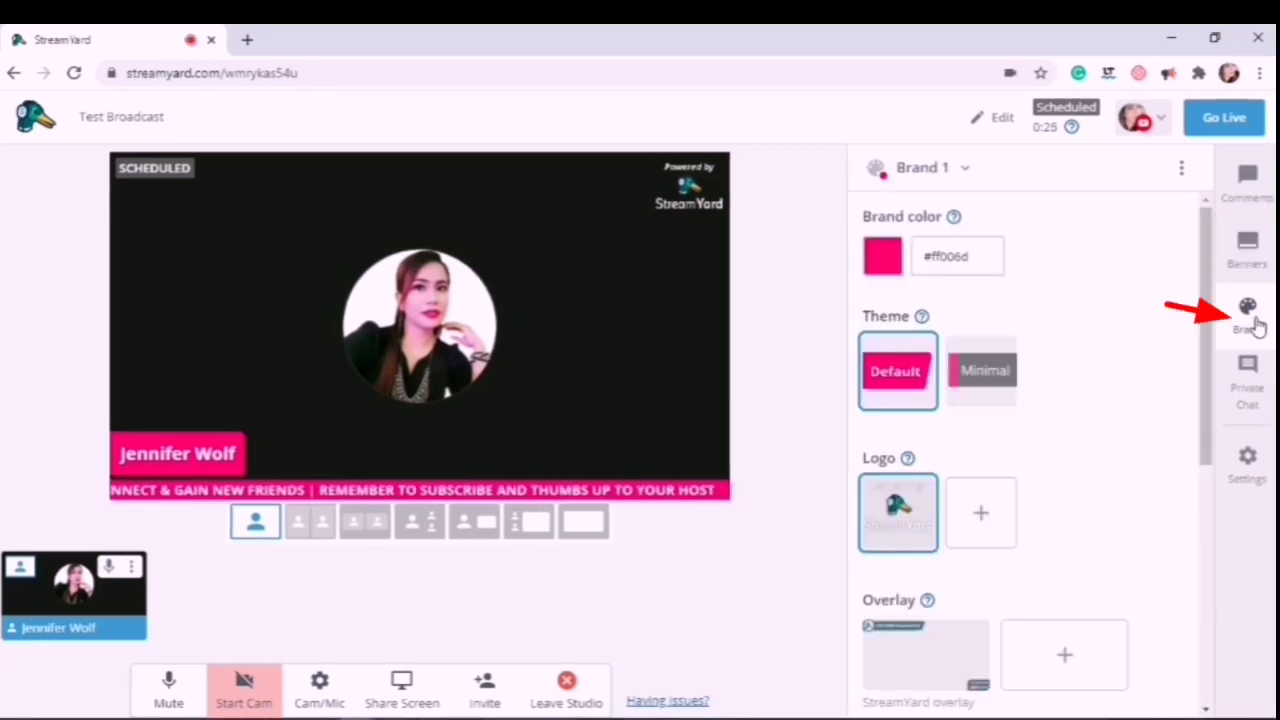
pyautogui.click(884, 278)
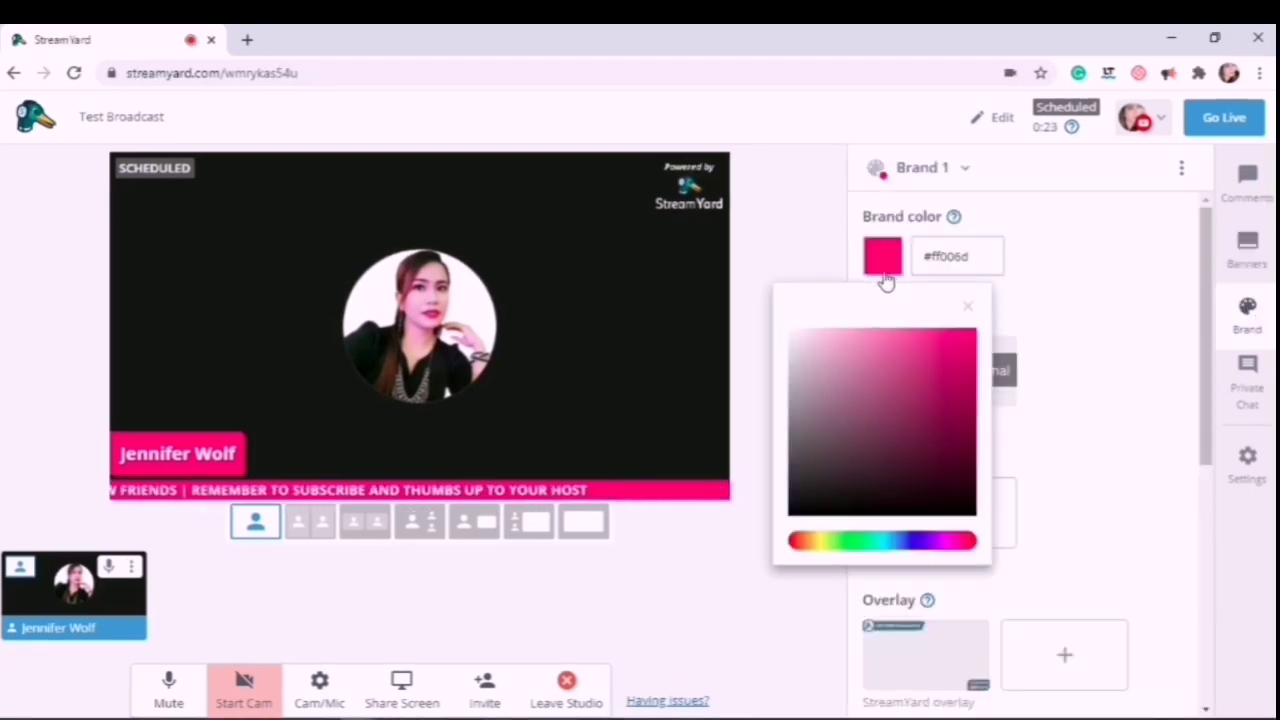
pyautogui.click(884, 278)
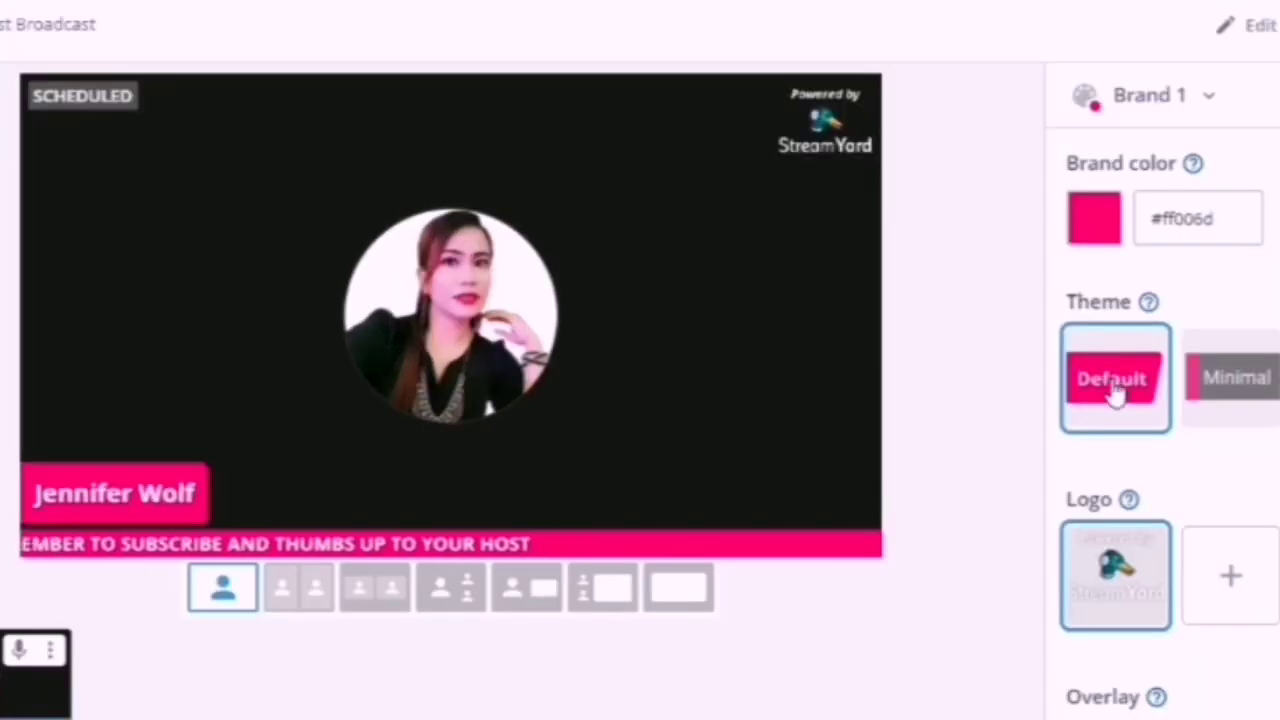
pyautogui.click(1229, 395)
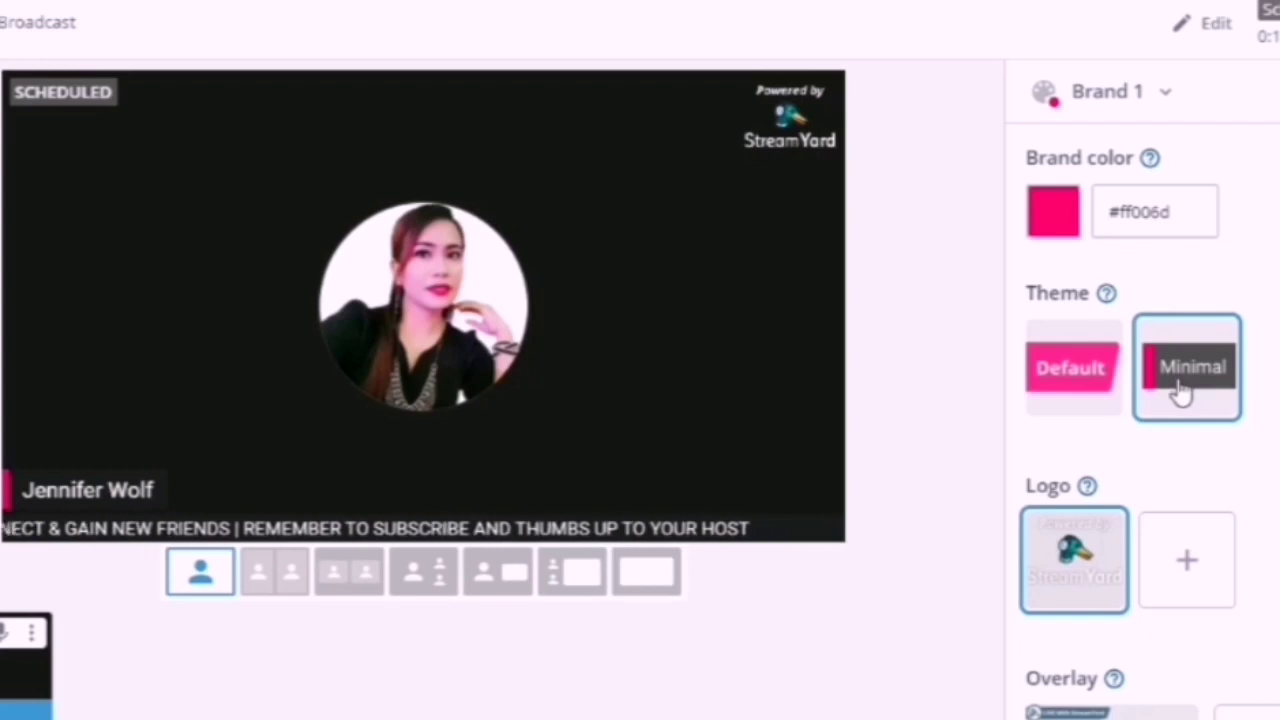
pyautogui.click(1101, 400)
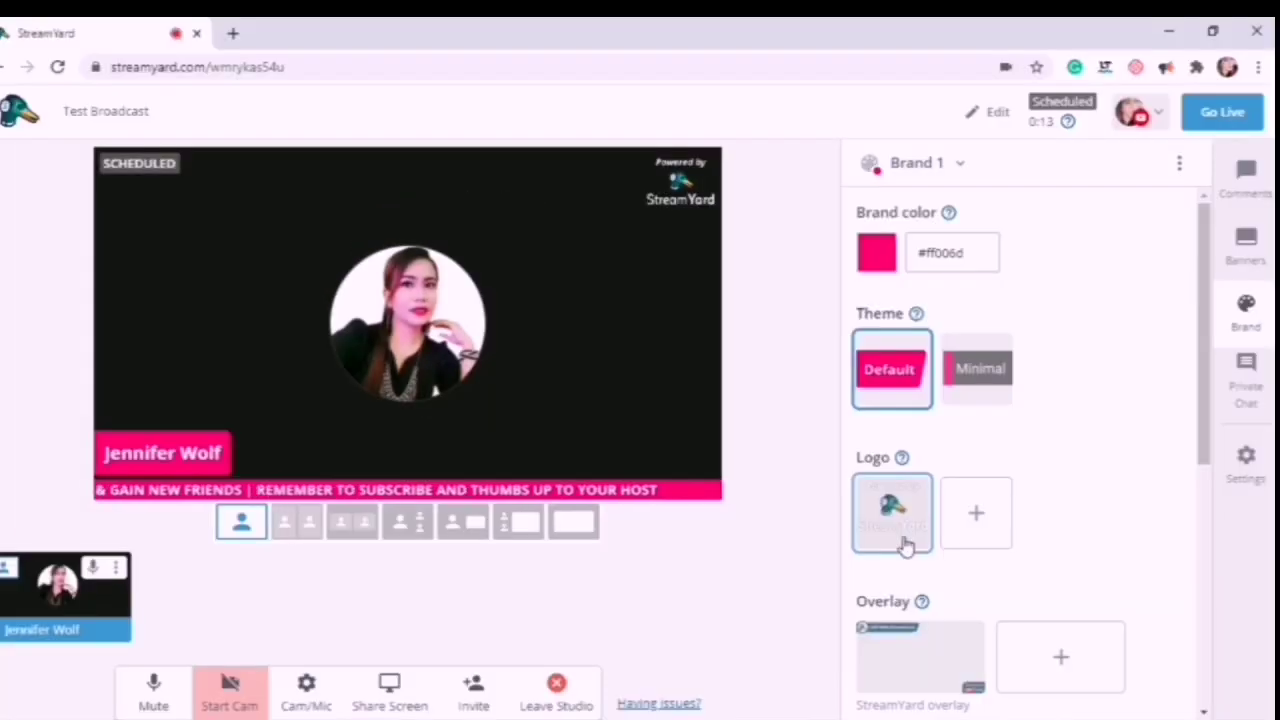
# - Try to remove the StreamYard logo and to add a custom logo to the brand
pyautogui.click(1210, 630)
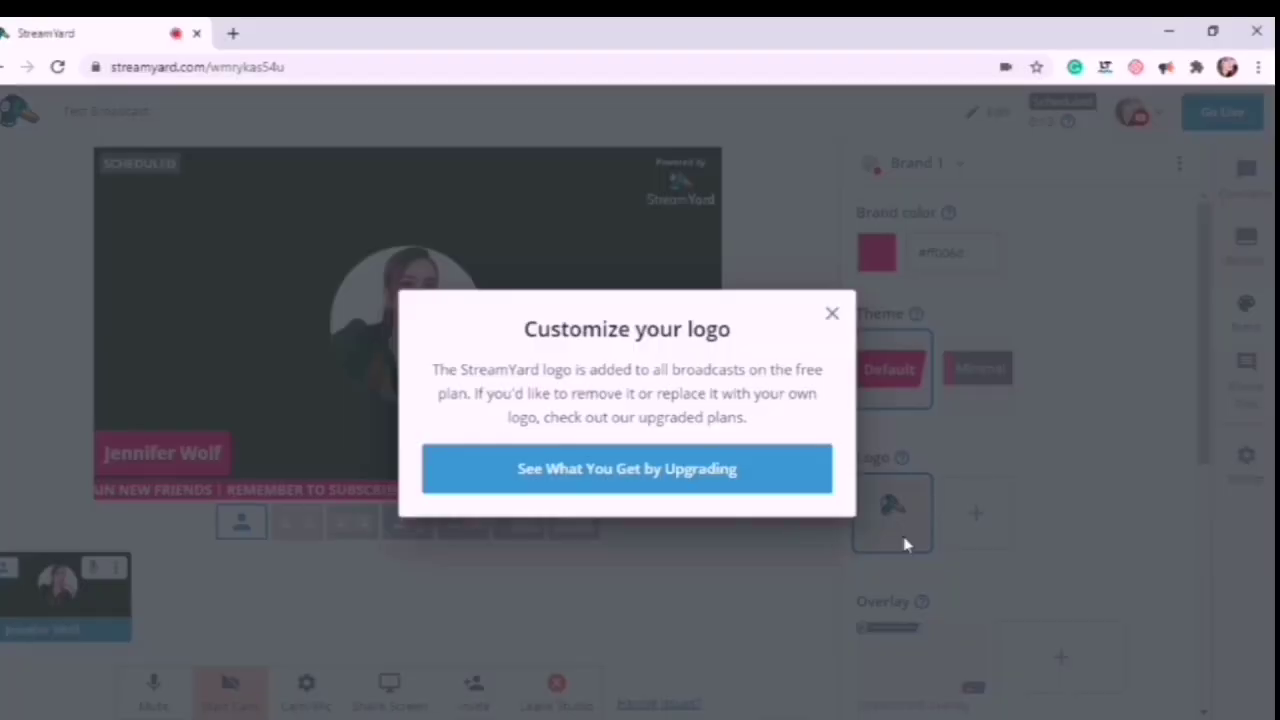
pyautogui.click(832, 316)
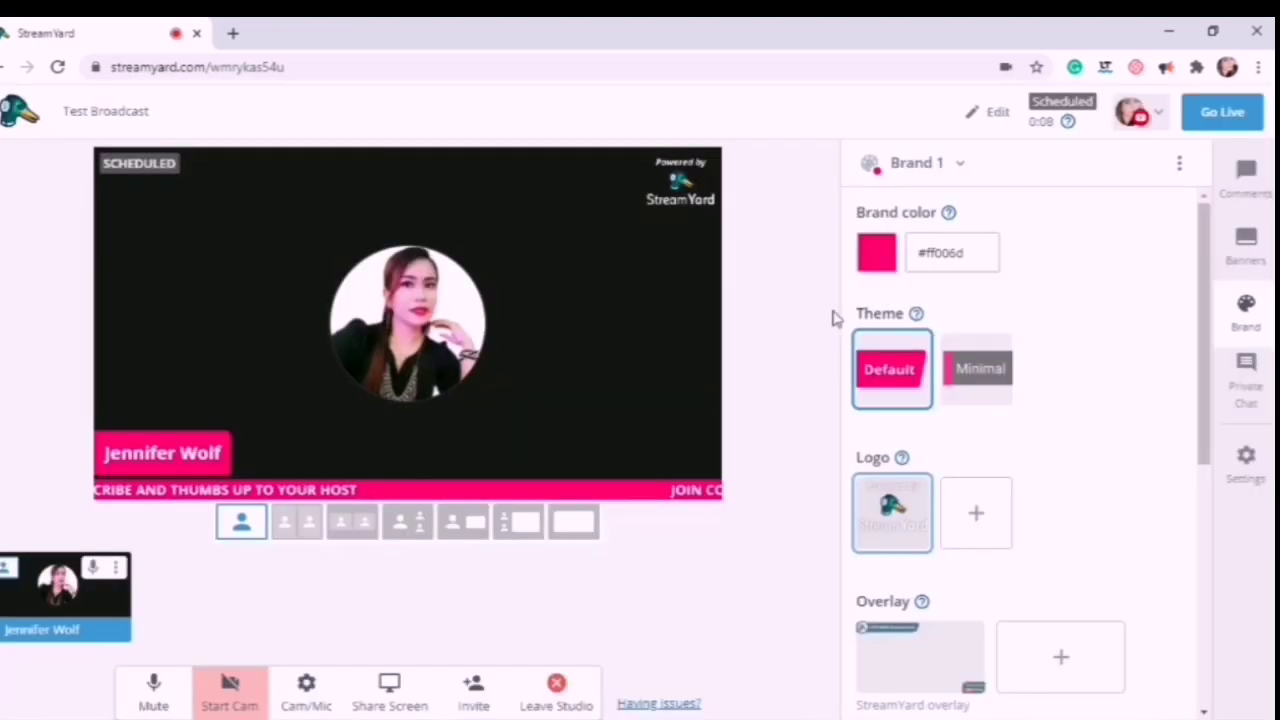
pyautogui.click(973, 520)
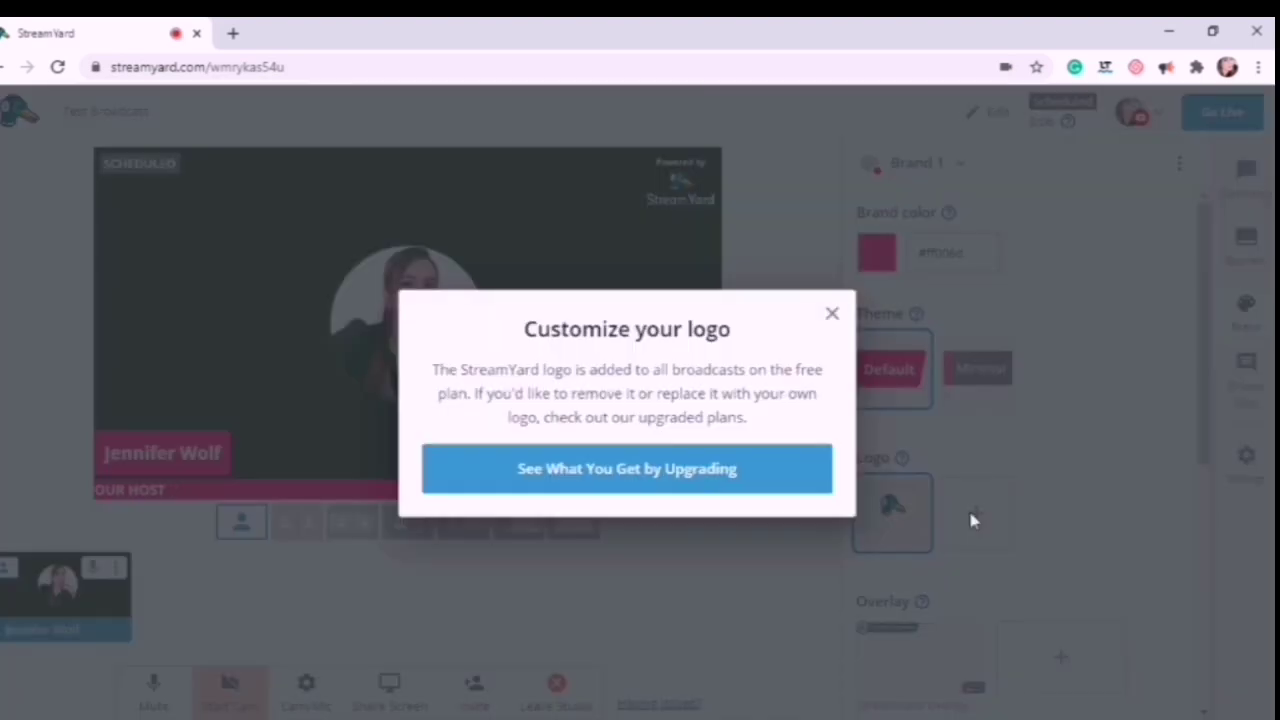
pyautogui.click(831, 316)
# - Preview the StreamYard overlay on the stream, take it off again, and try to add a custom overlay
pyautogui.scroll(-4, 1140, 565)
pyautogui.scroll(1, 995, 410)
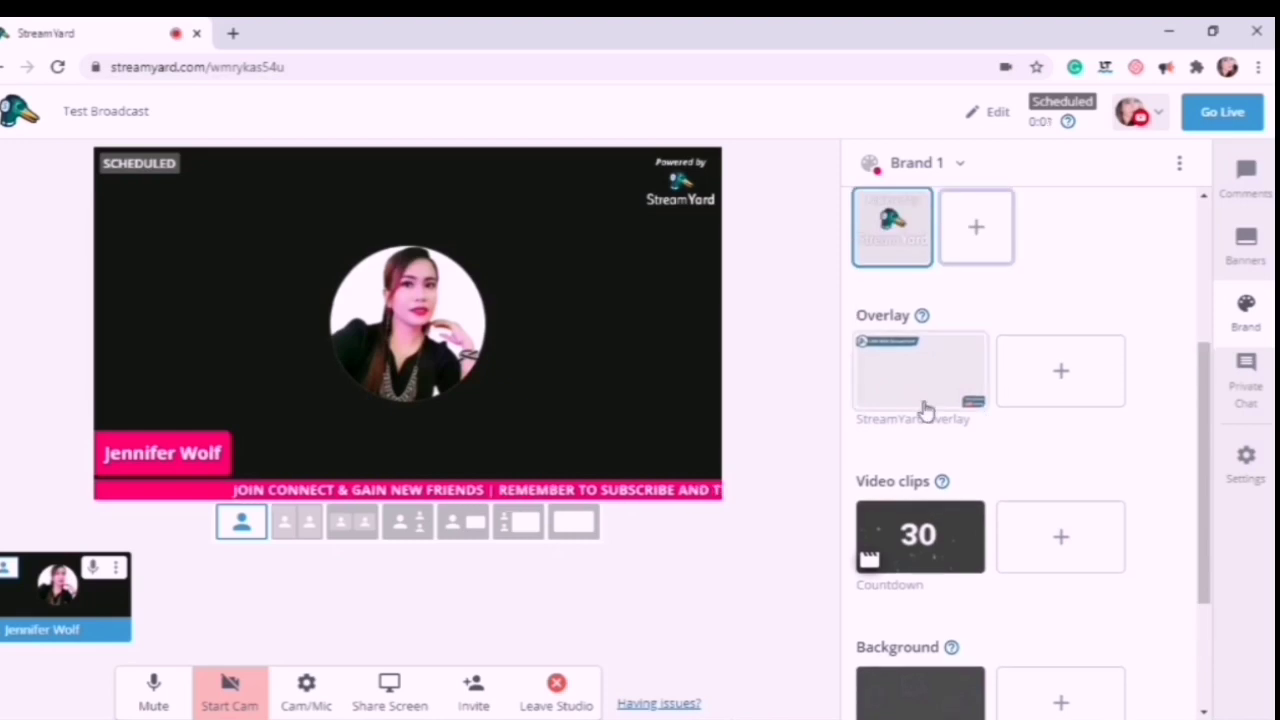
pyautogui.click(910, 398)
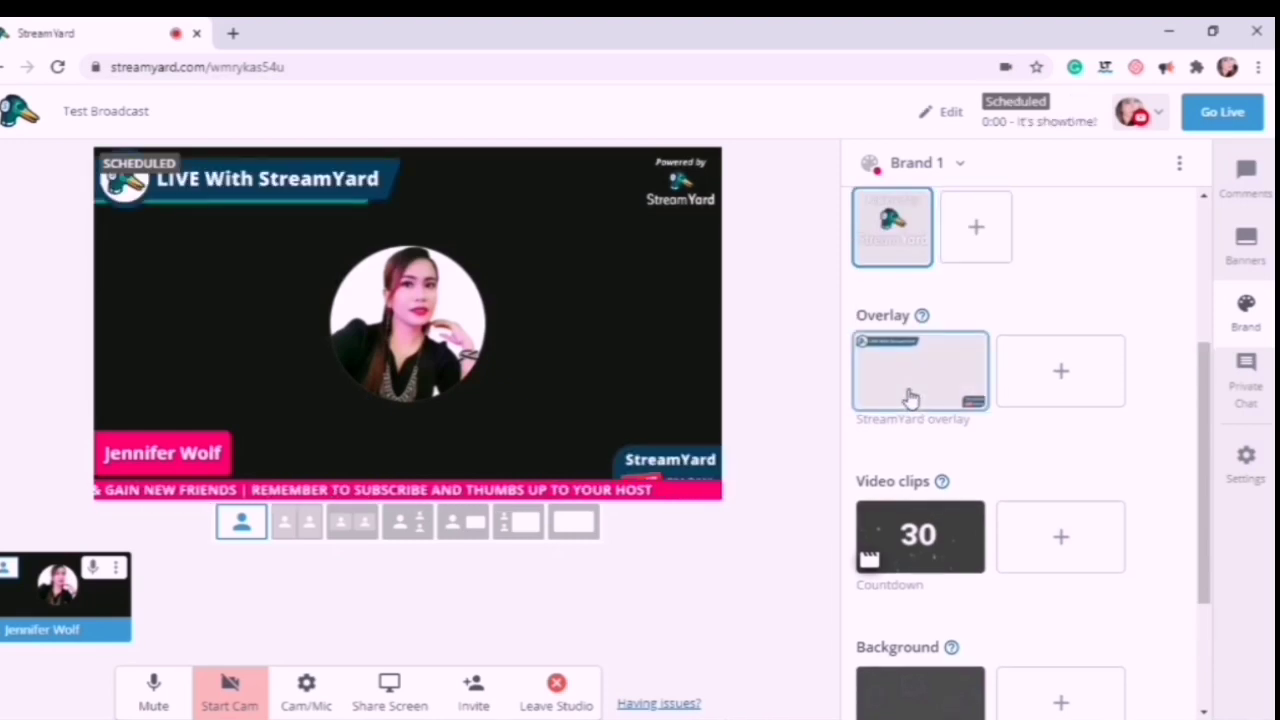
pyautogui.click(910, 398)
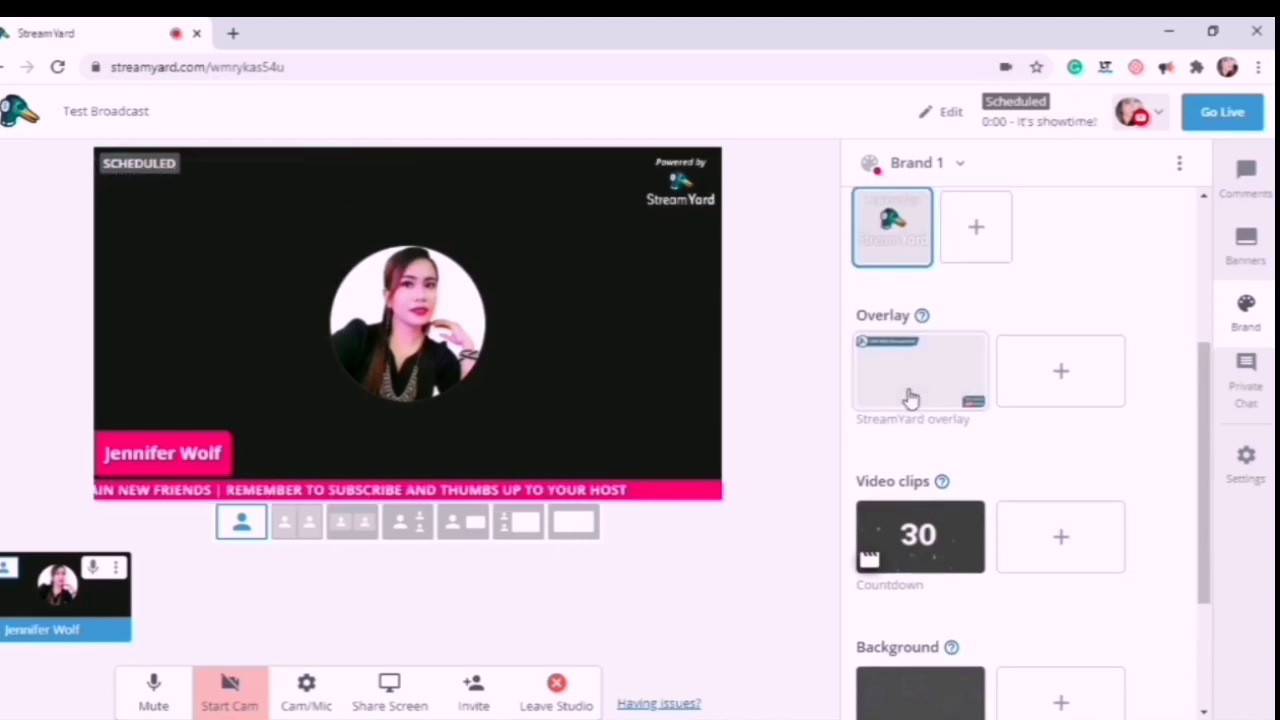
pyautogui.click(1066, 391)
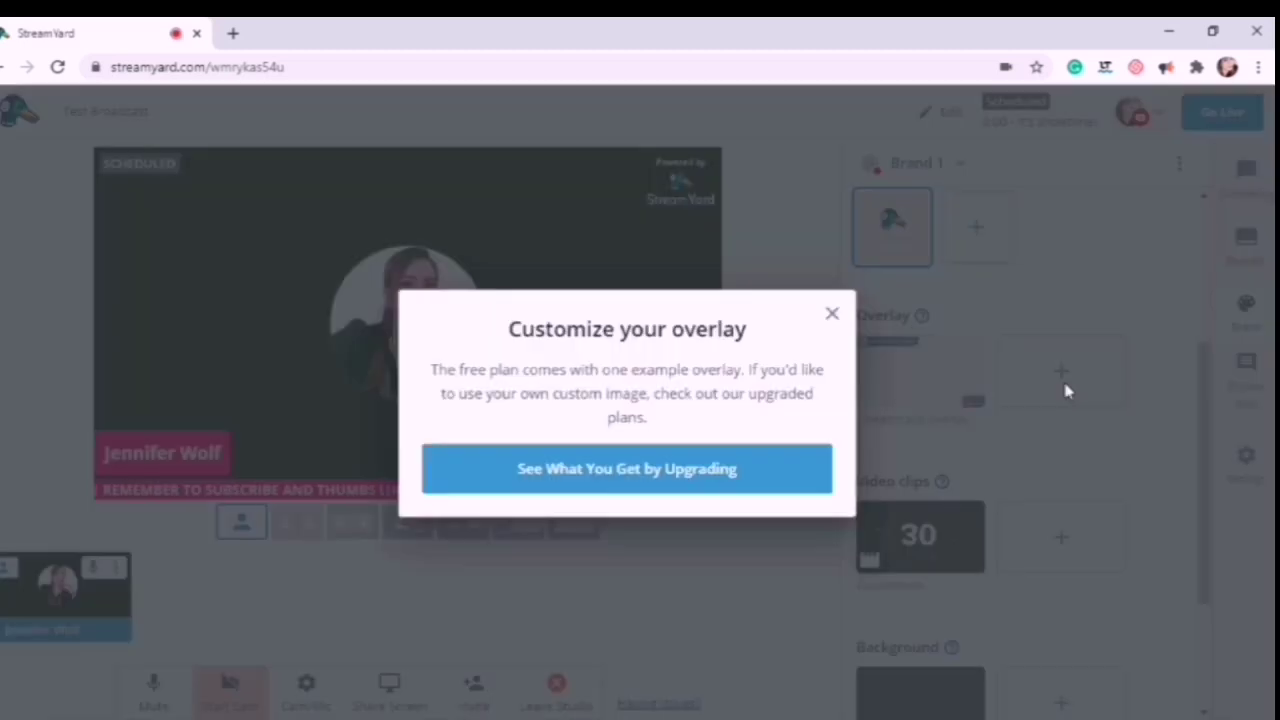
pyautogui.click(832, 318)
# - Play the 30-second Countdown video clip on the stream and unmute the host's microphone
pyautogui.scroll(-3, 1003, 449)
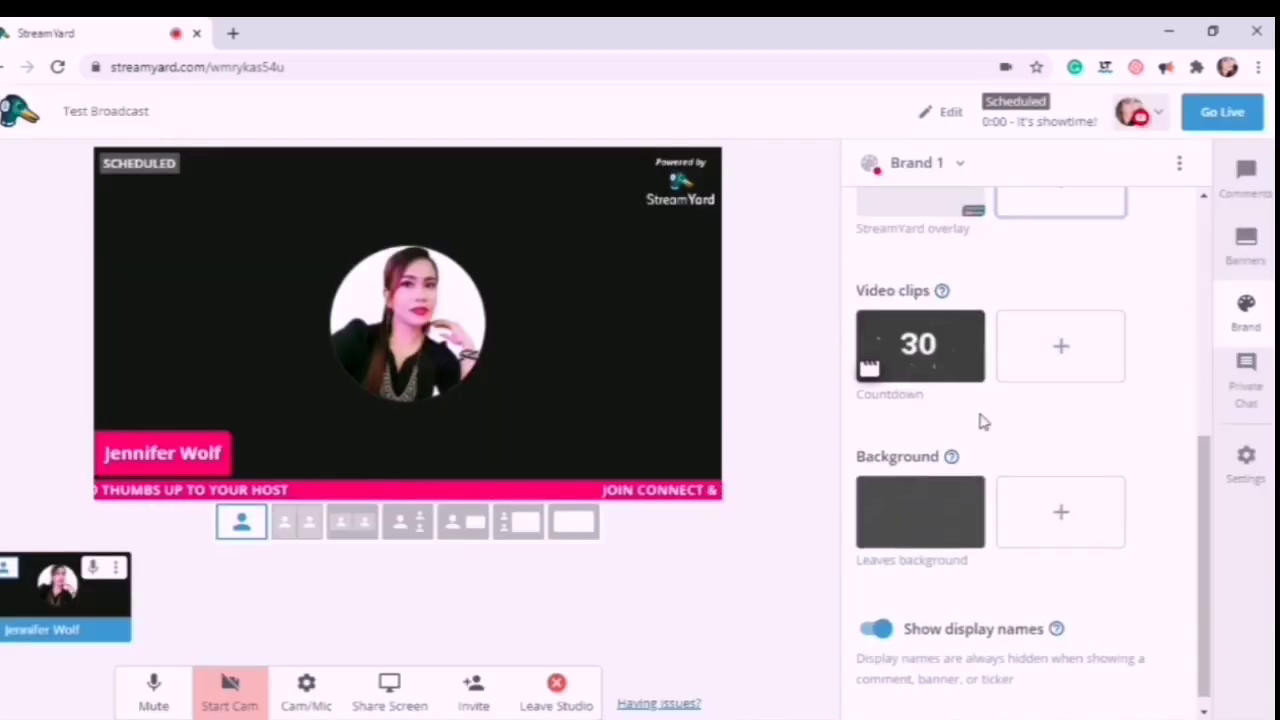
pyautogui.scroll(3, 980, 420)
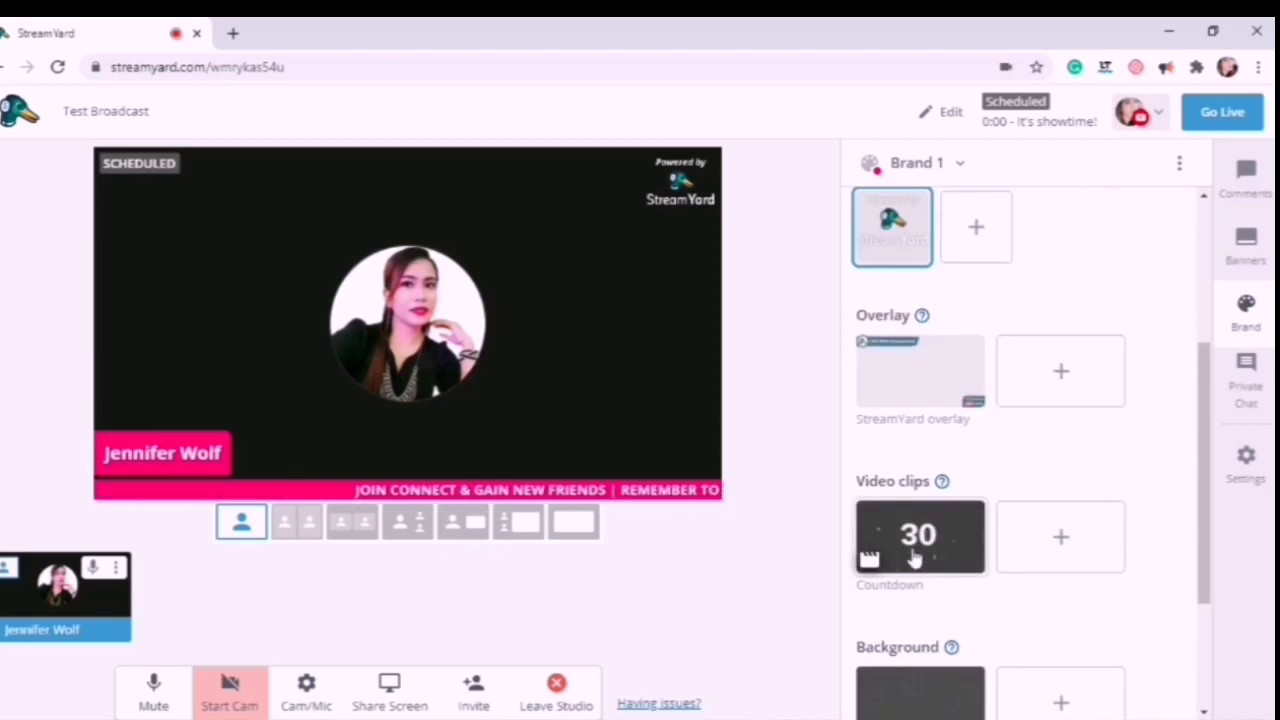
pyautogui.click(913, 557)
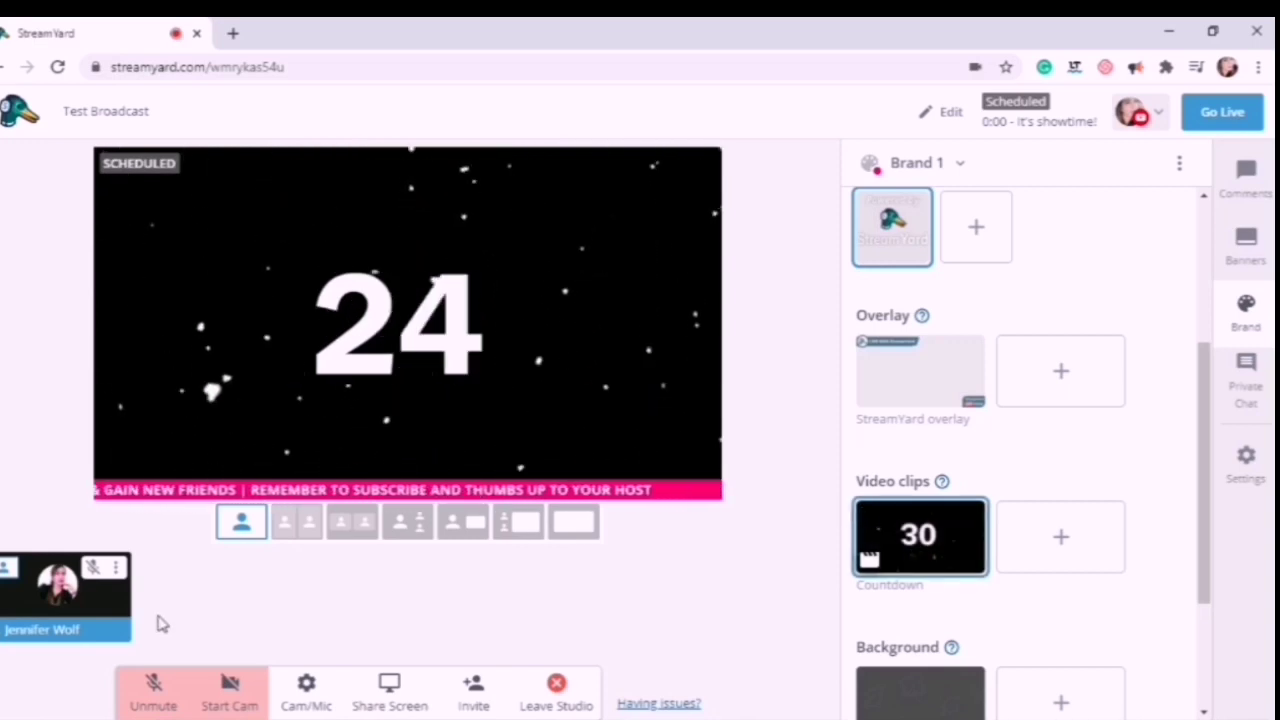
pyautogui.click(150, 700)
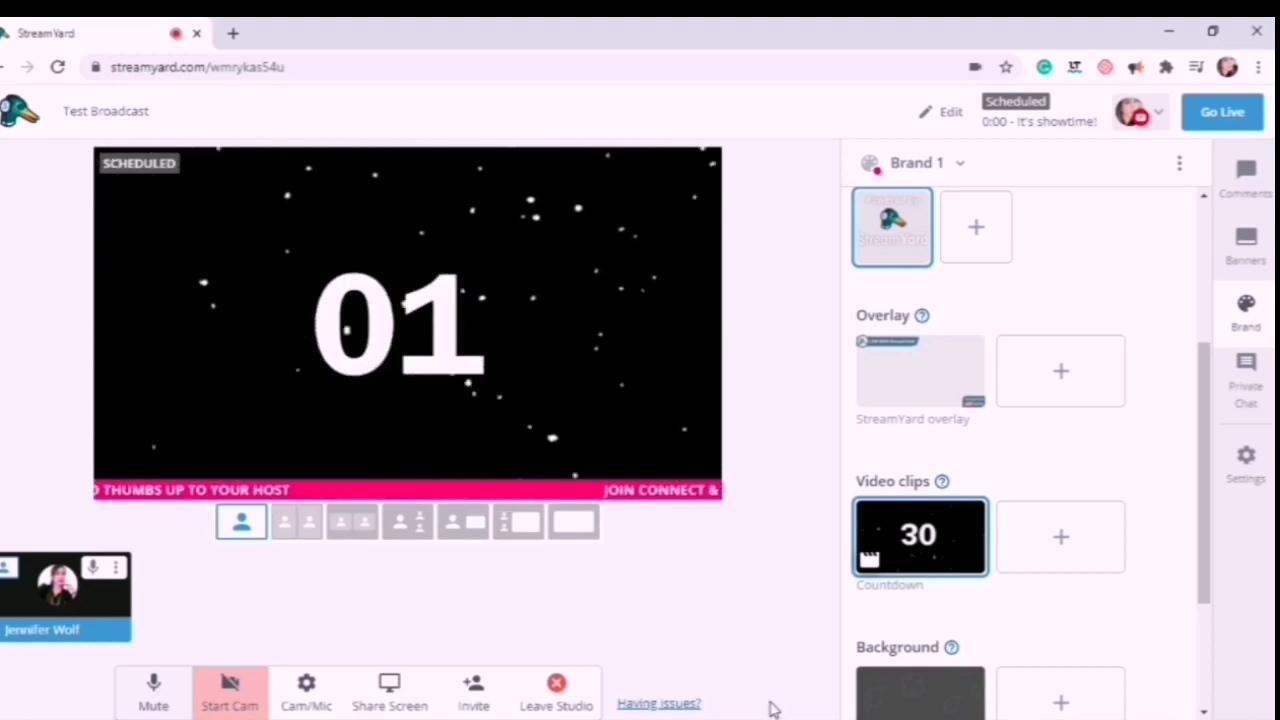
# - Apply the Leaves background to the stream and try to upload a custom background
pyautogui.scroll(-1, 936, 612)
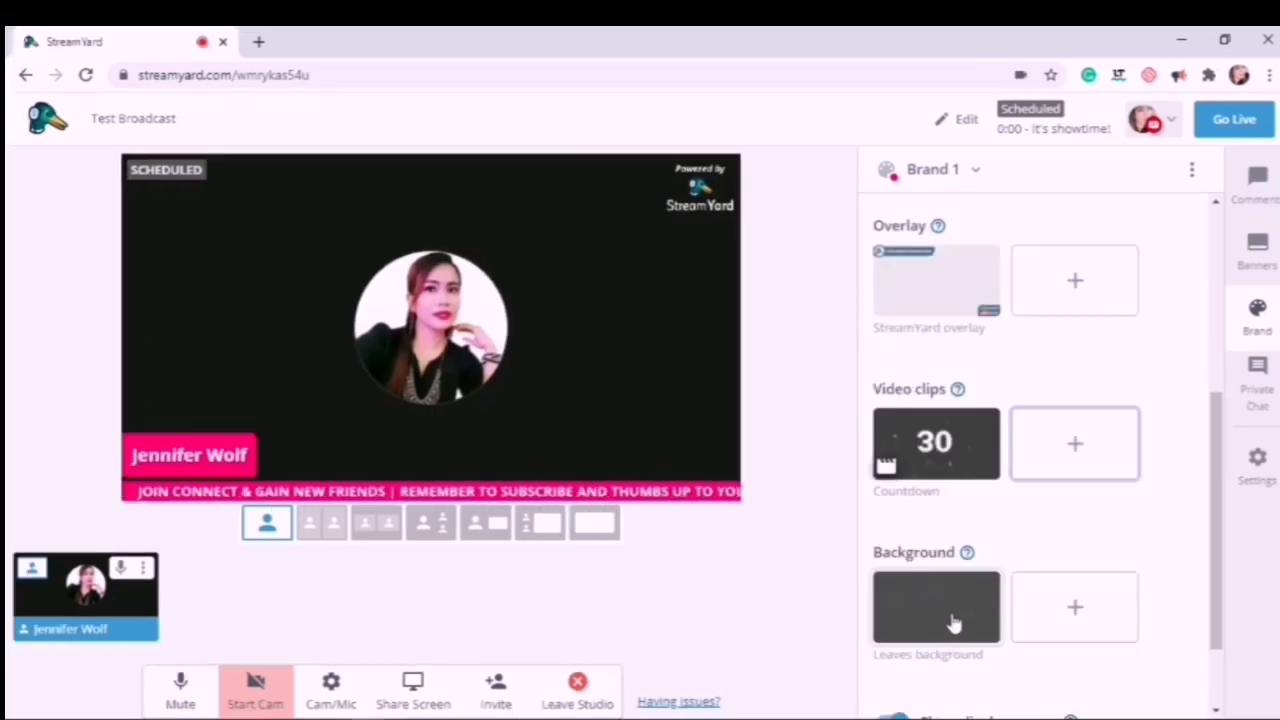
pyautogui.click(953, 622)
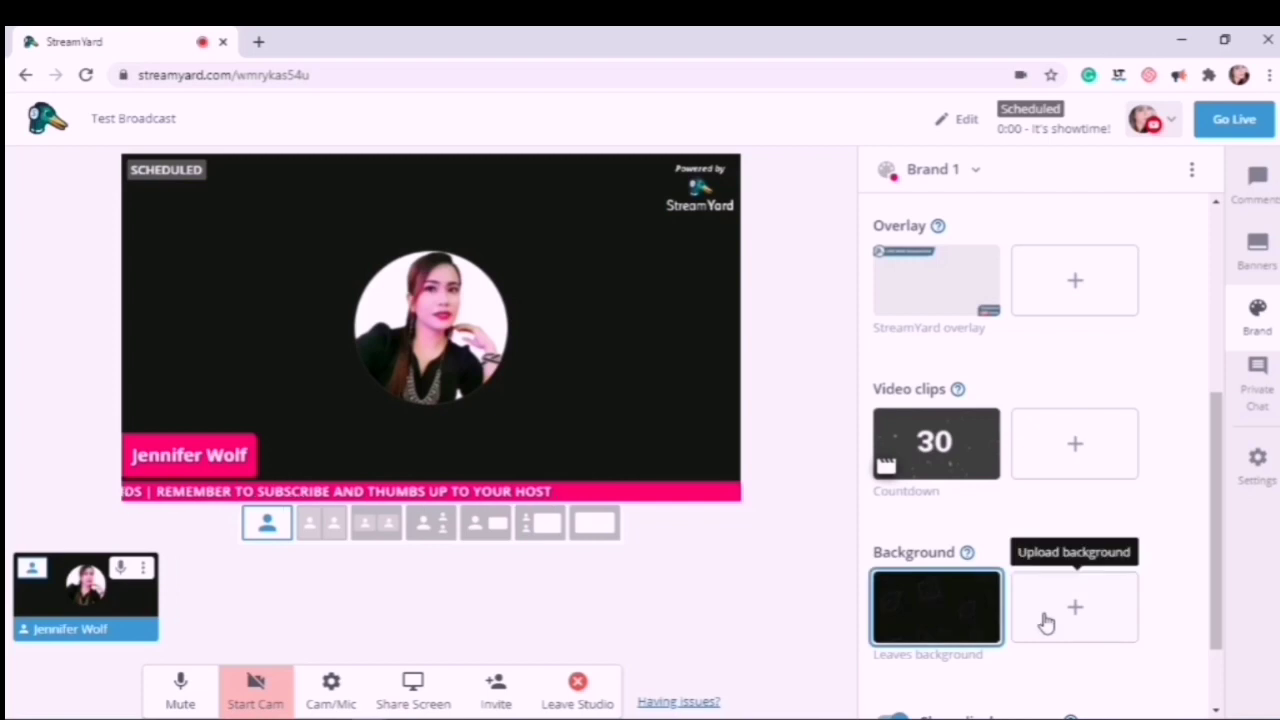
pyautogui.click(1077, 612)
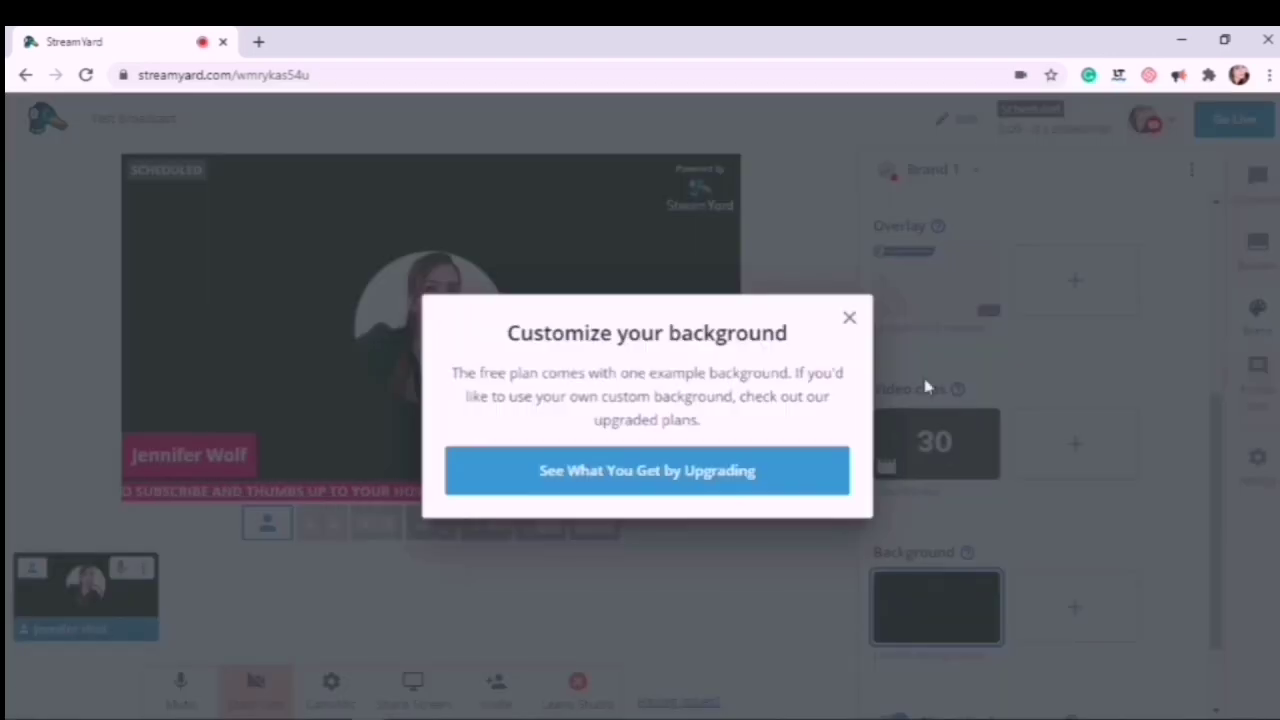
pyautogui.click(848, 320)
pyautogui.scroll(-2, 1094, 649)
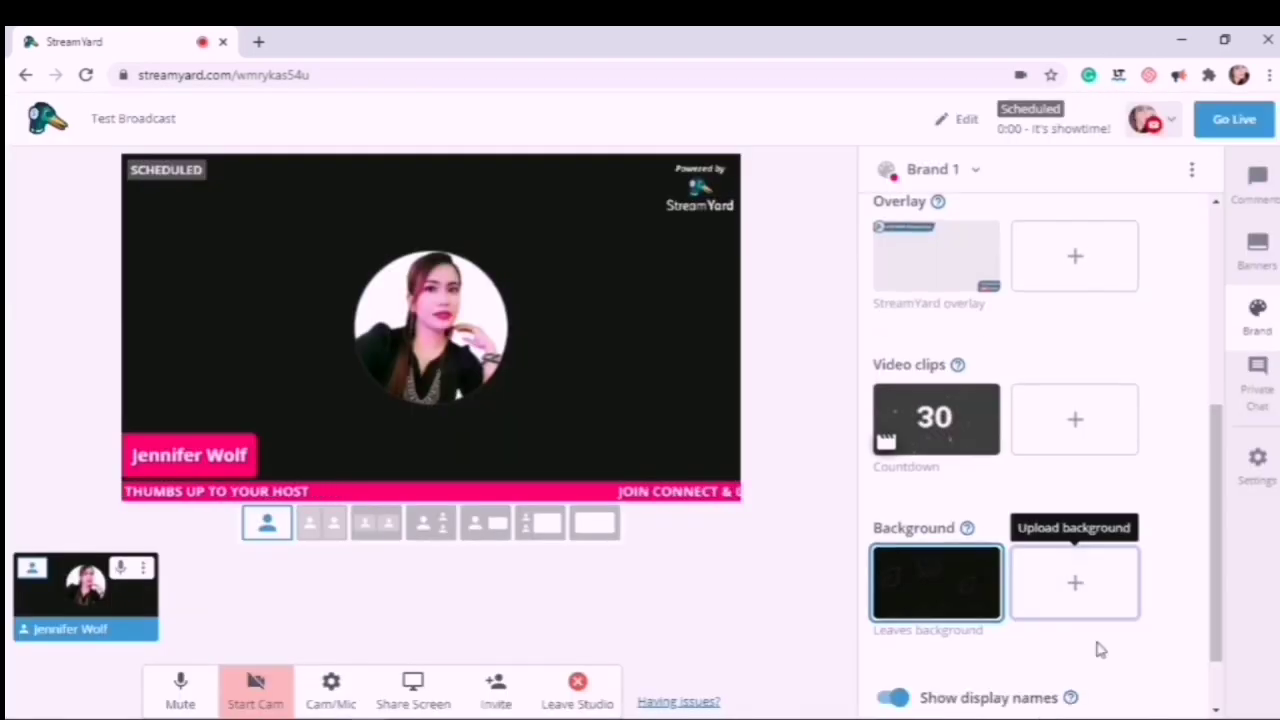
pyautogui.scroll(4, 1094, 649)
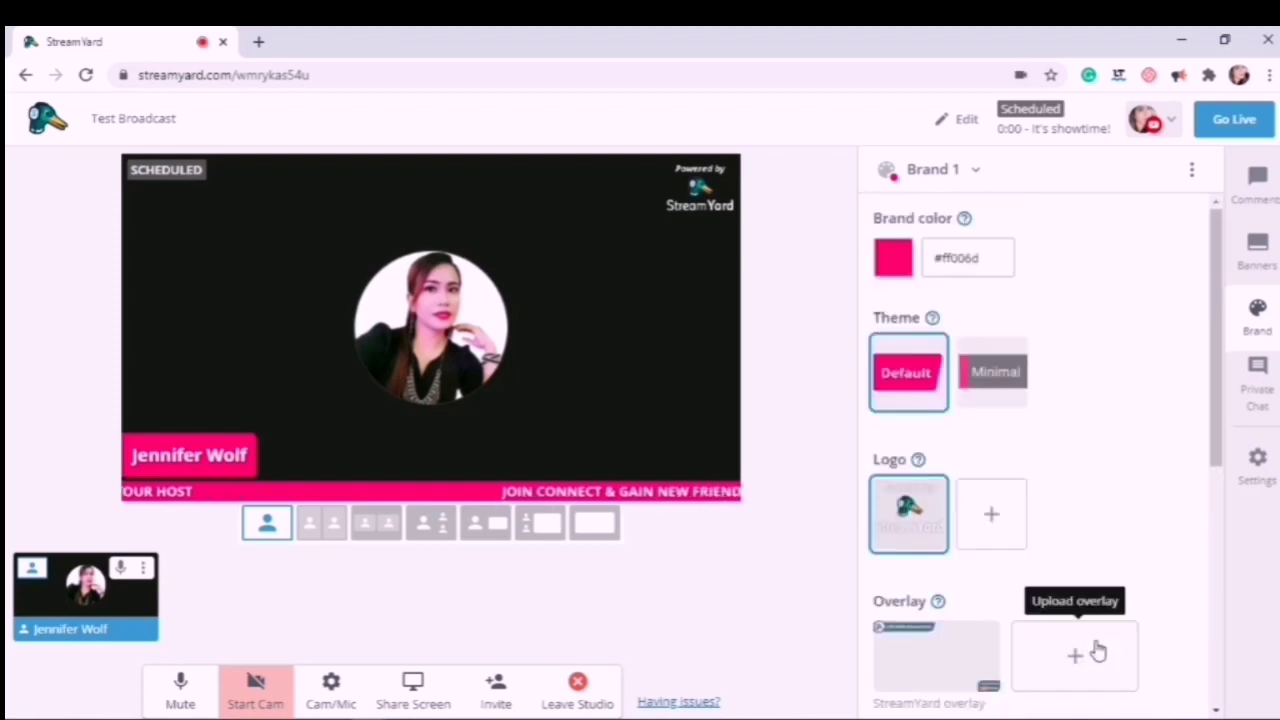
# - Examine the private chat and the General, Camera and Audio settings, including the broadcast quality options
pyautogui.click(1259, 395)
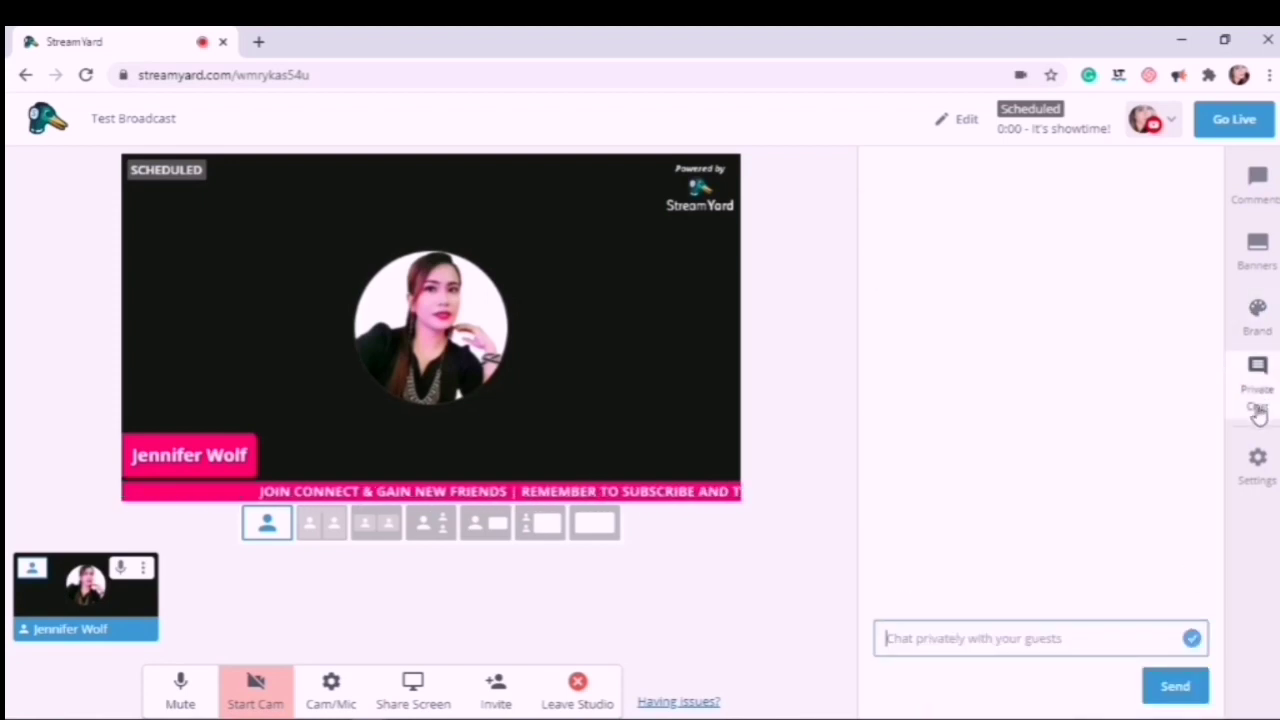
pyautogui.click(1260, 466)
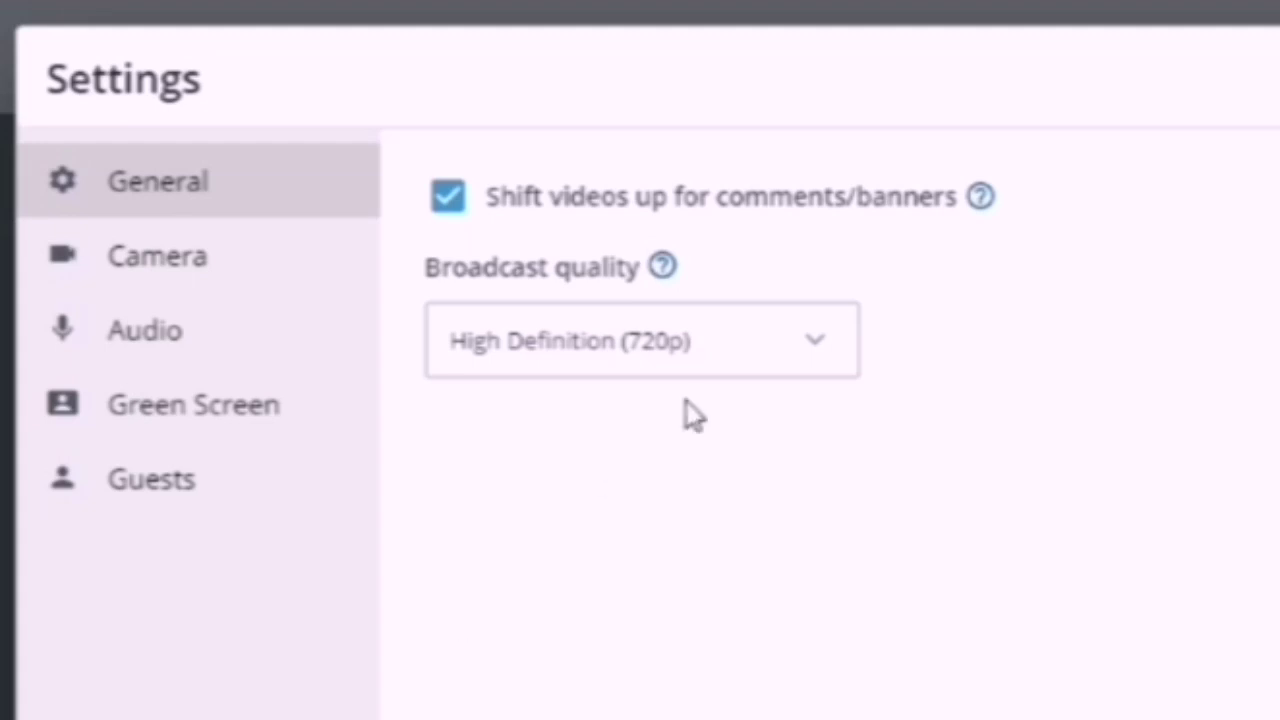
pyautogui.click(815, 357)
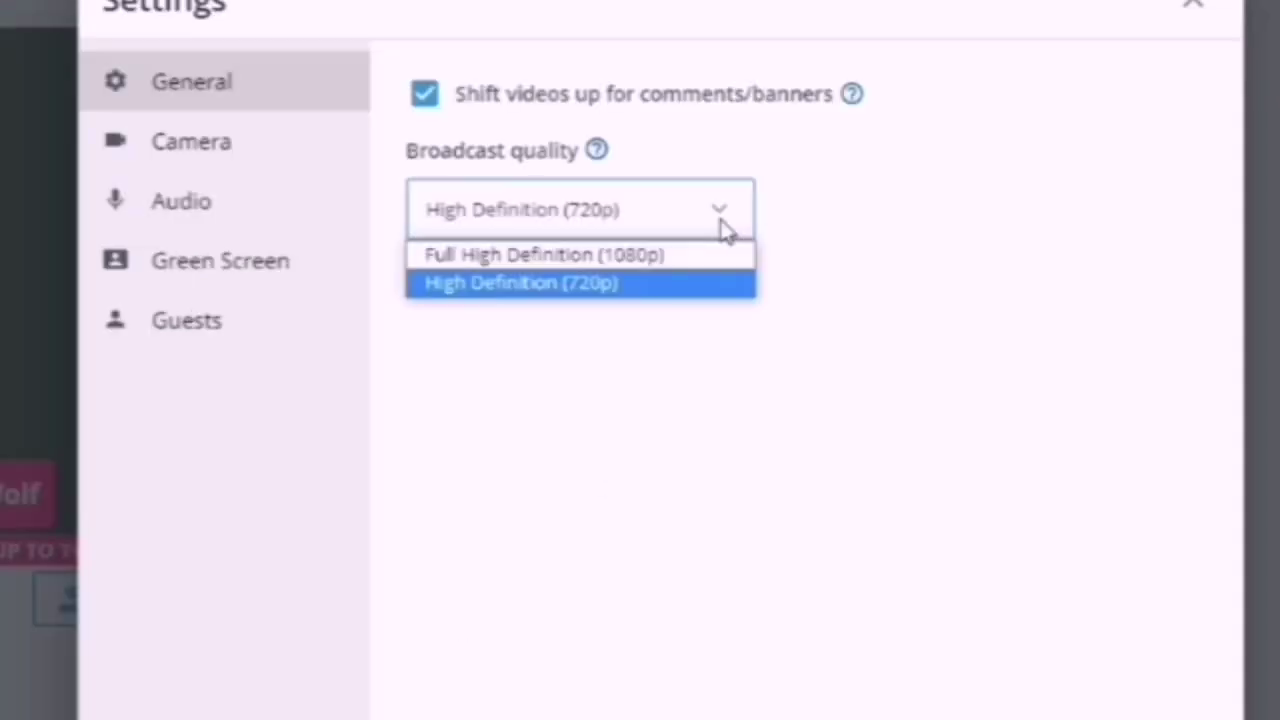
pyautogui.click(725, 228)
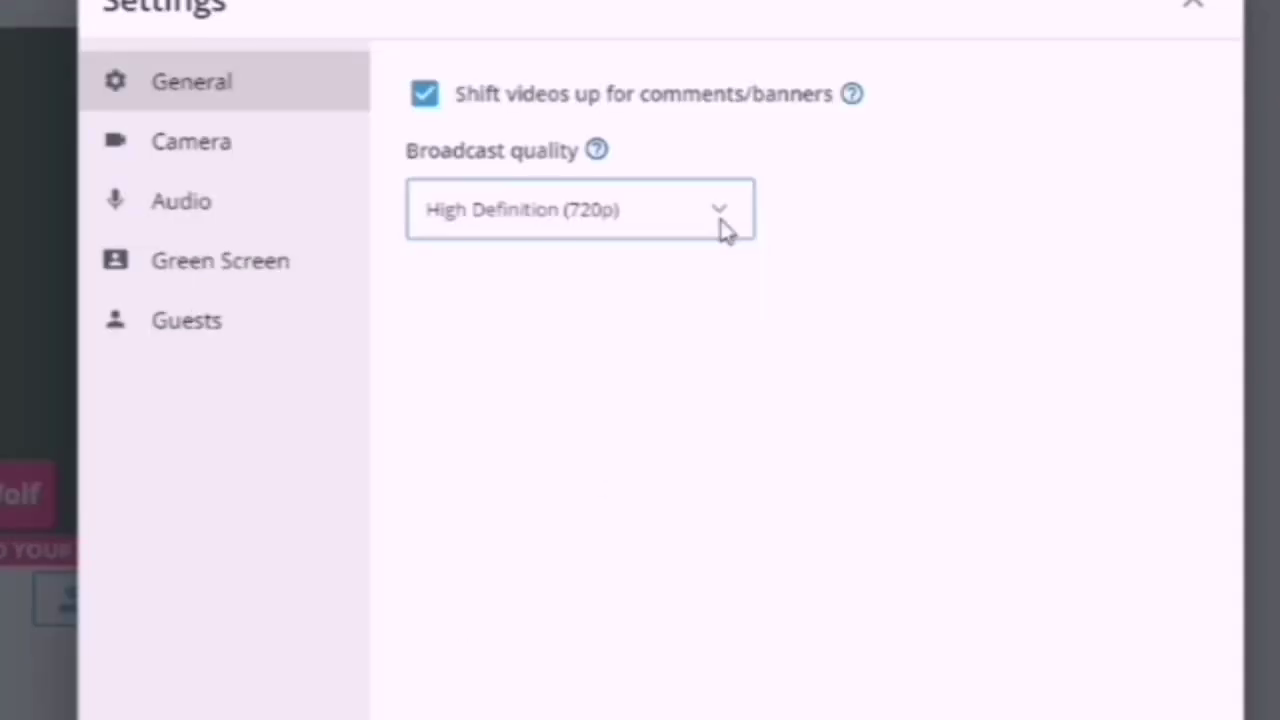
pyautogui.click(216, 155)
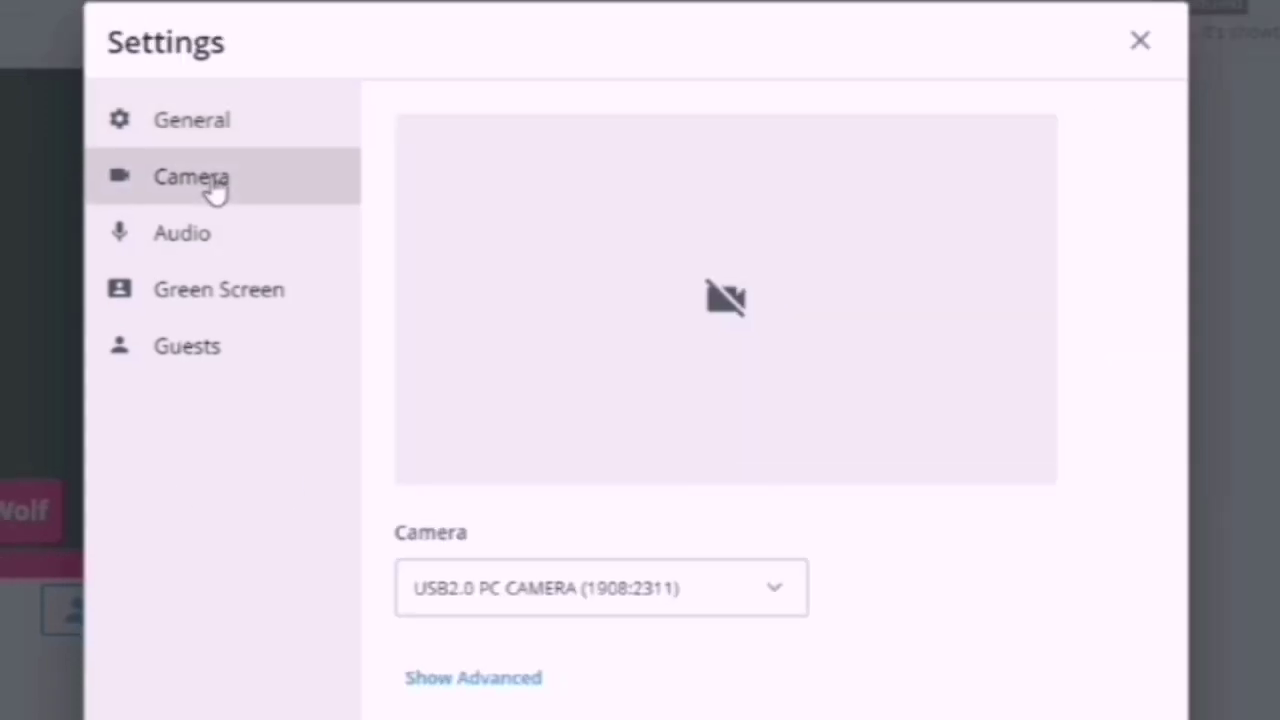
pyautogui.click(199, 249)
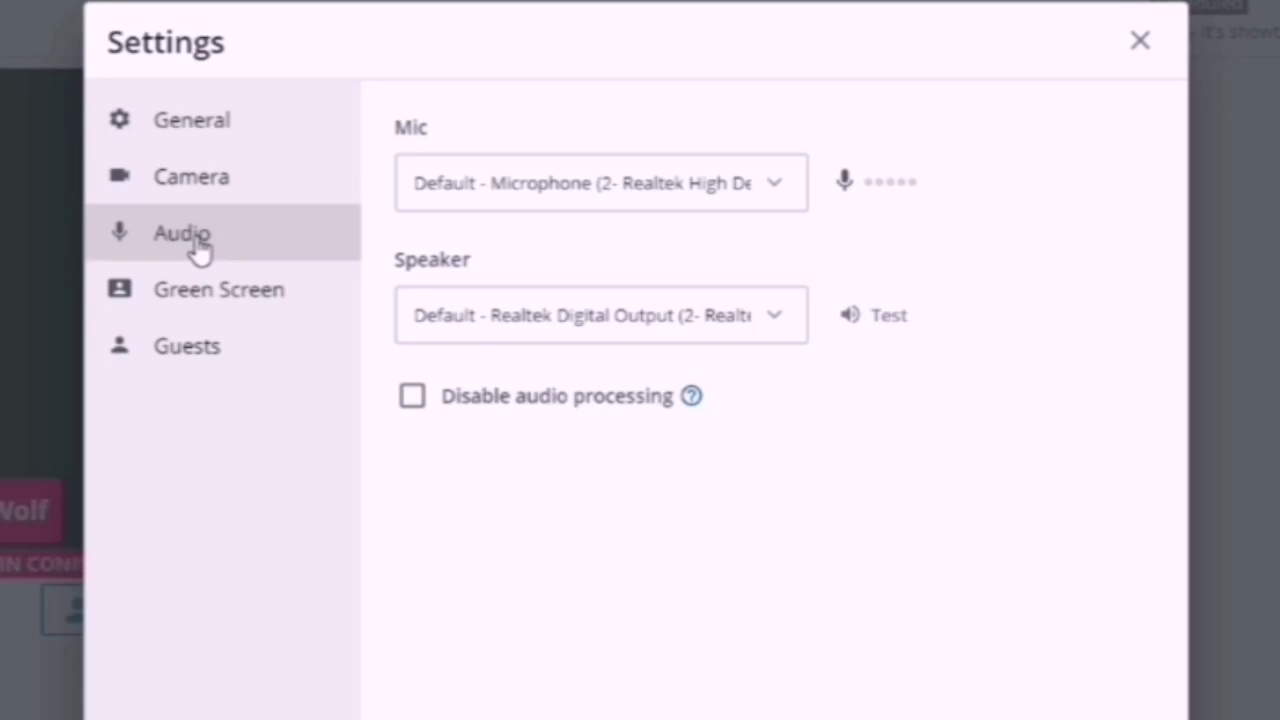
# - Try the brick wall and living room virtual backgrounds in the green screen settings
pyautogui.click(221, 298)
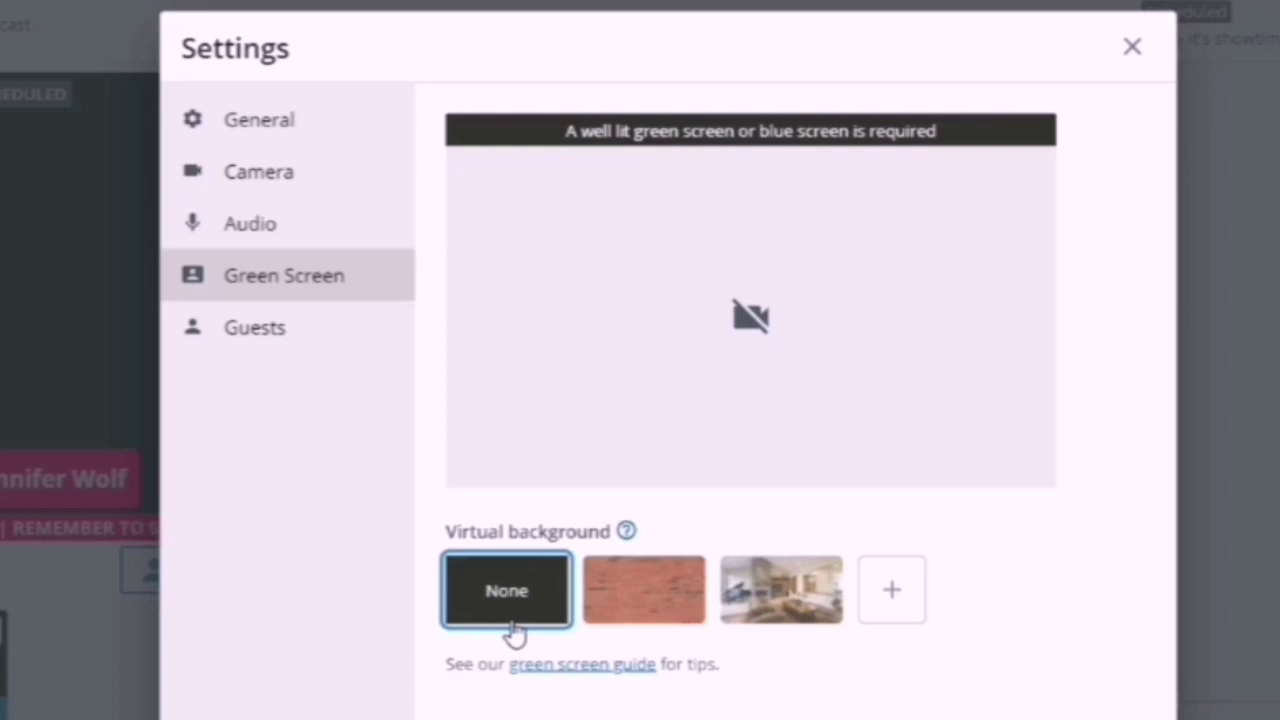
pyautogui.click(660, 618)
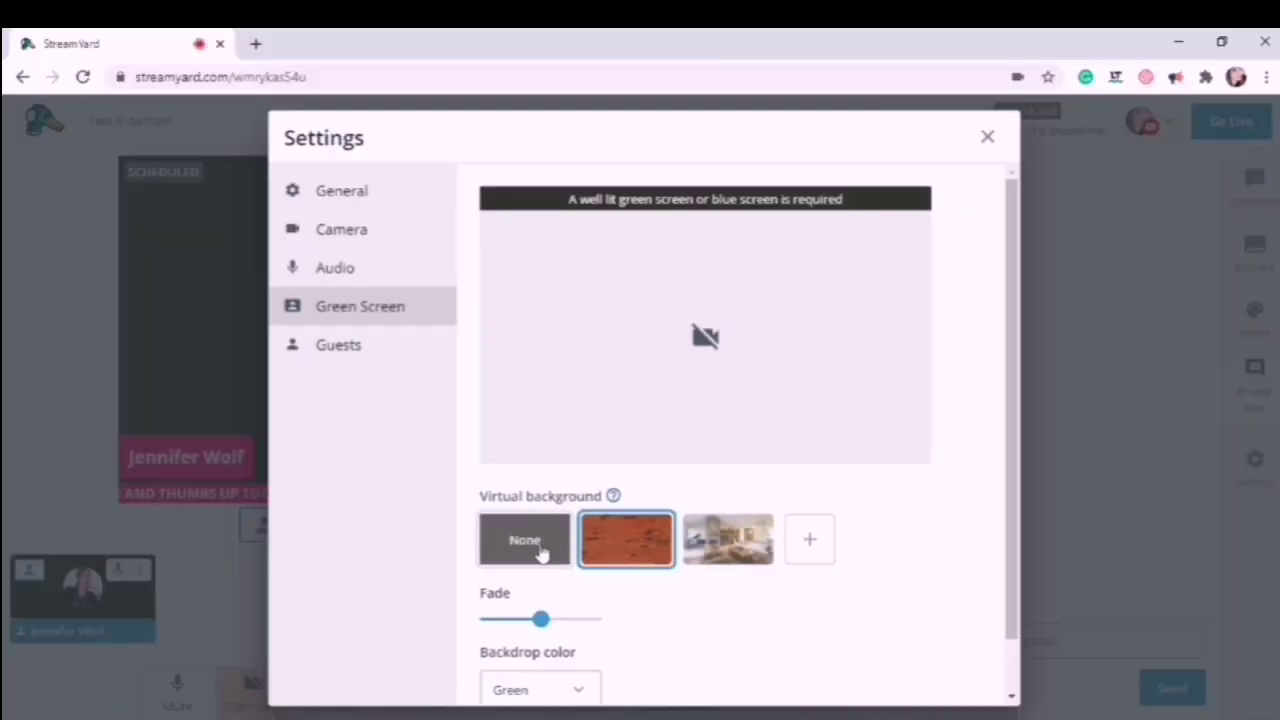
pyautogui.click(527, 607)
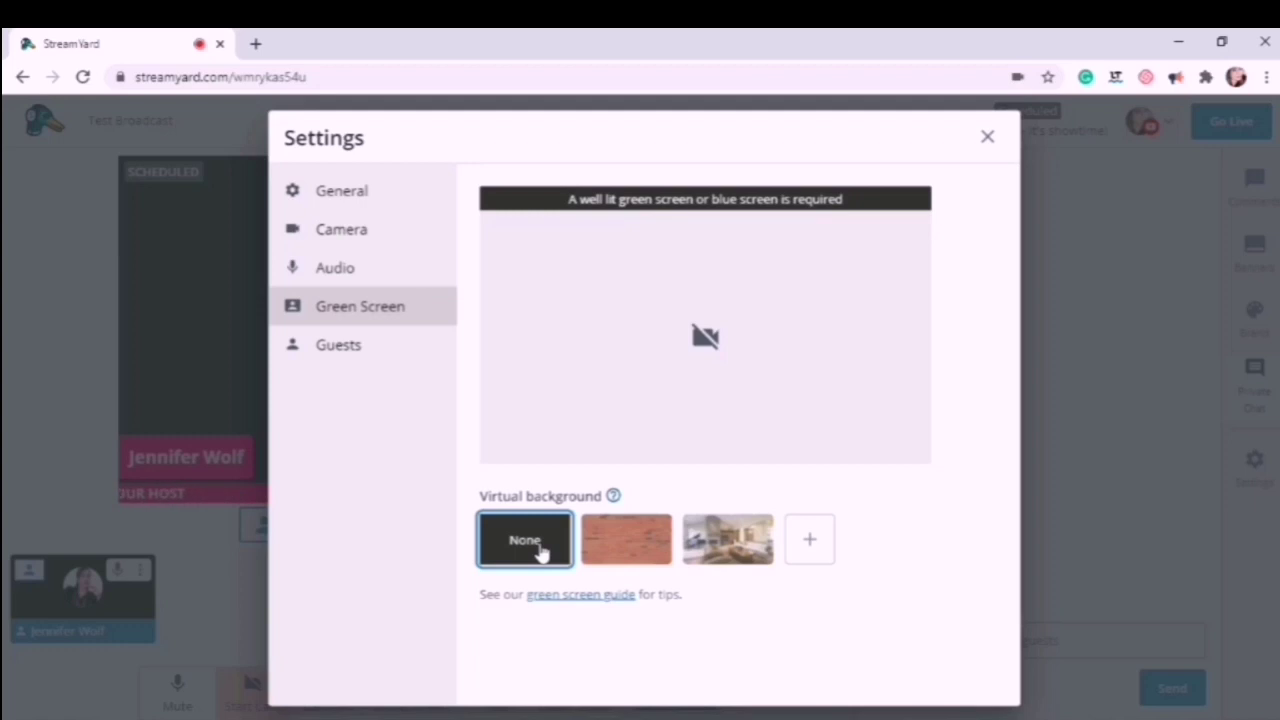
pyautogui.click(650, 553)
pyautogui.click(748, 550)
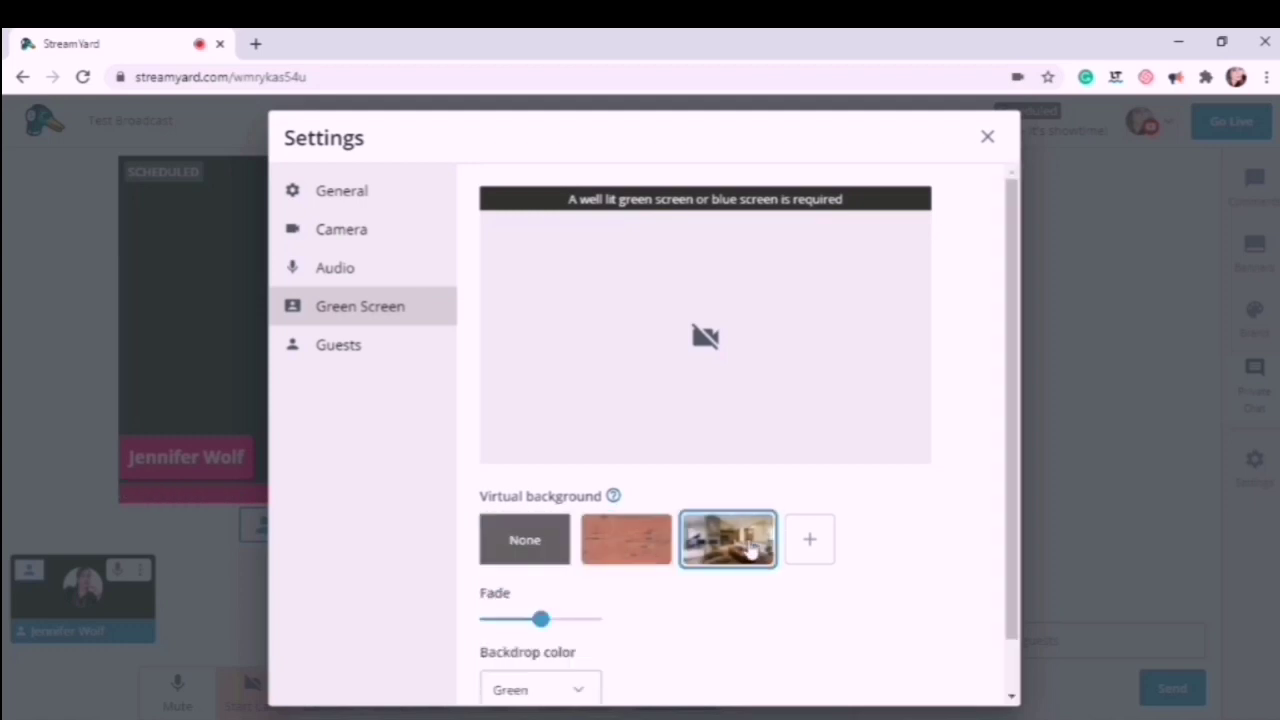
# - Look through the Downloads images for a custom virtual background and check the available backdrop colors
pyautogui.click(805, 545)
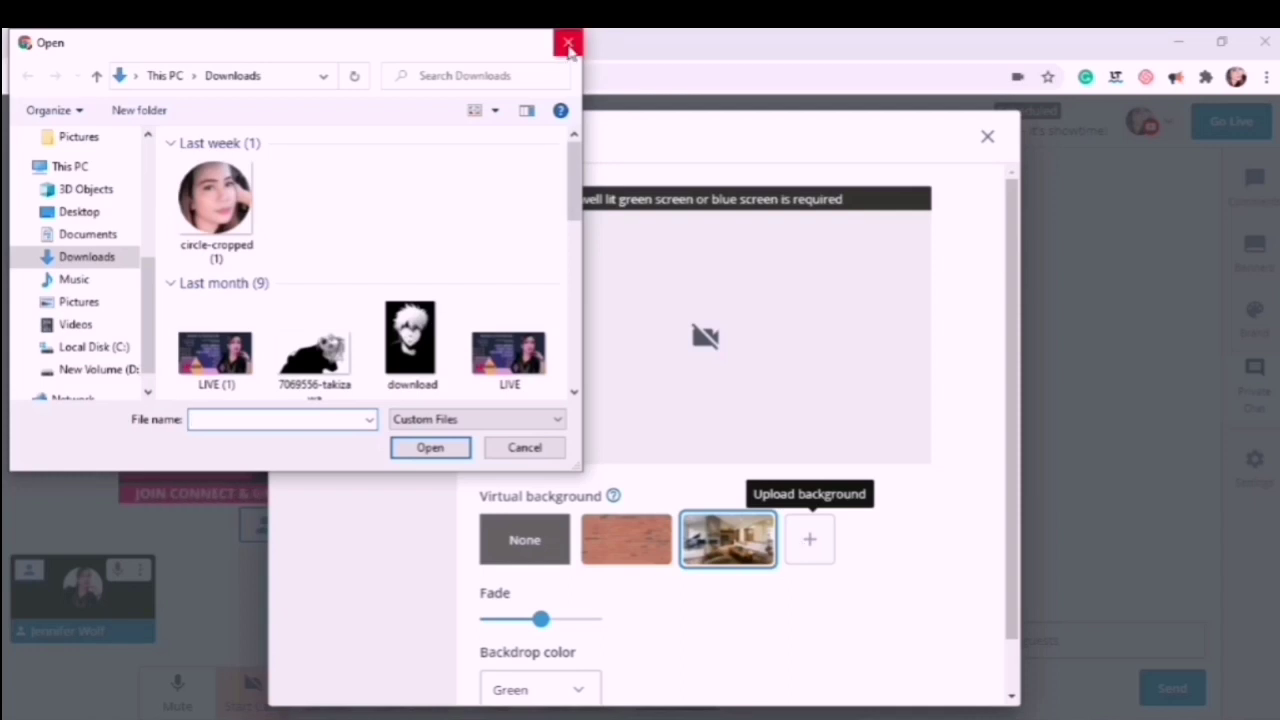
pyautogui.scroll(-5, 437, 298)
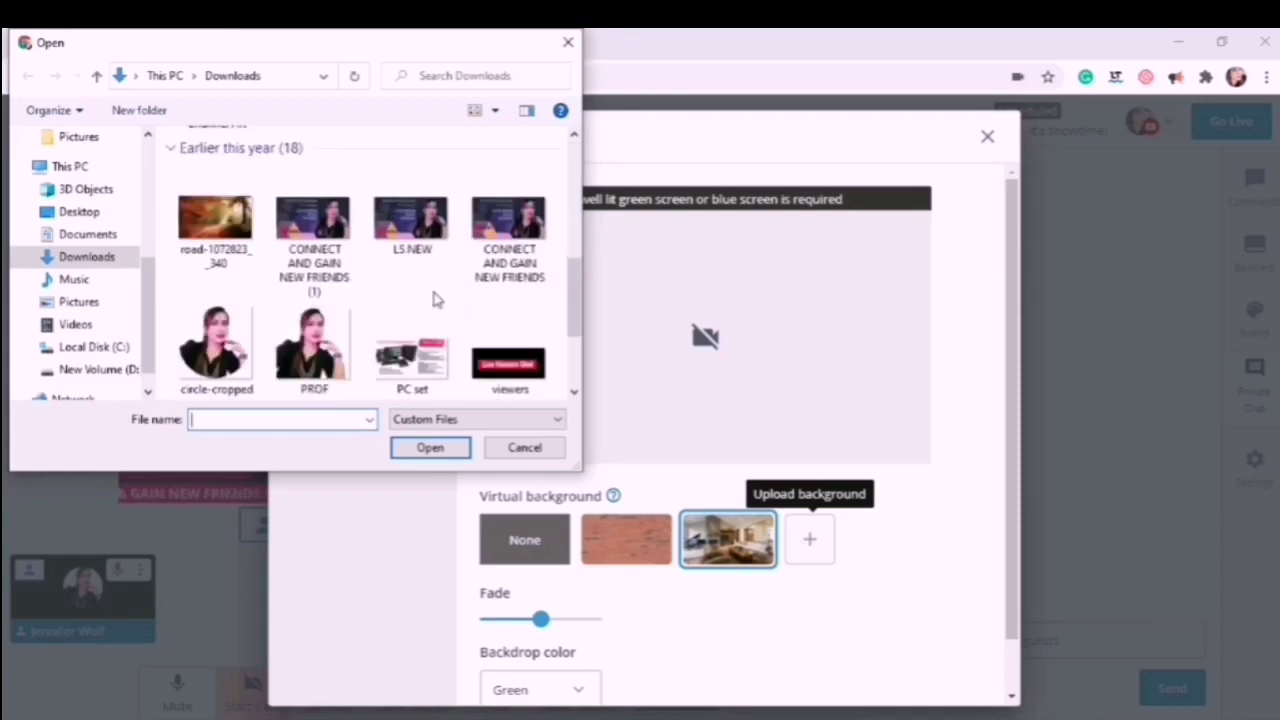
pyautogui.scroll(3, 437, 298)
pyautogui.click(568, 42)
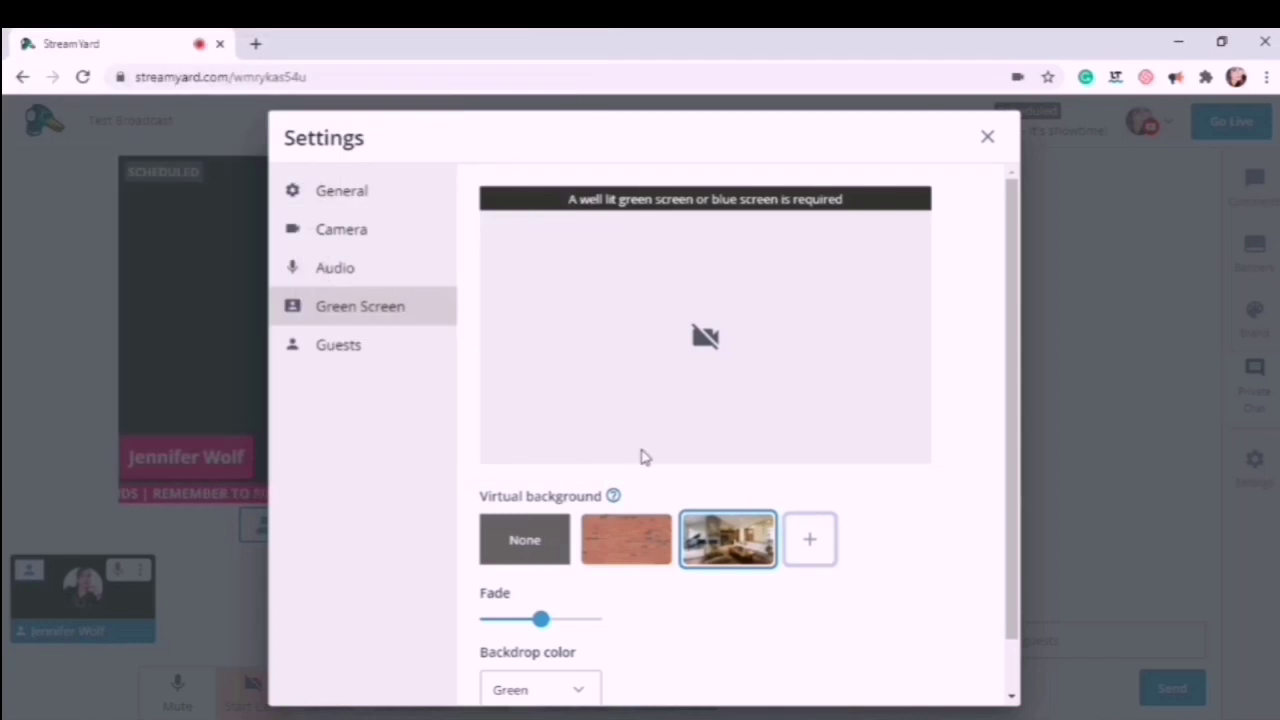
pyautogui.scroll(-1, 645, 613)
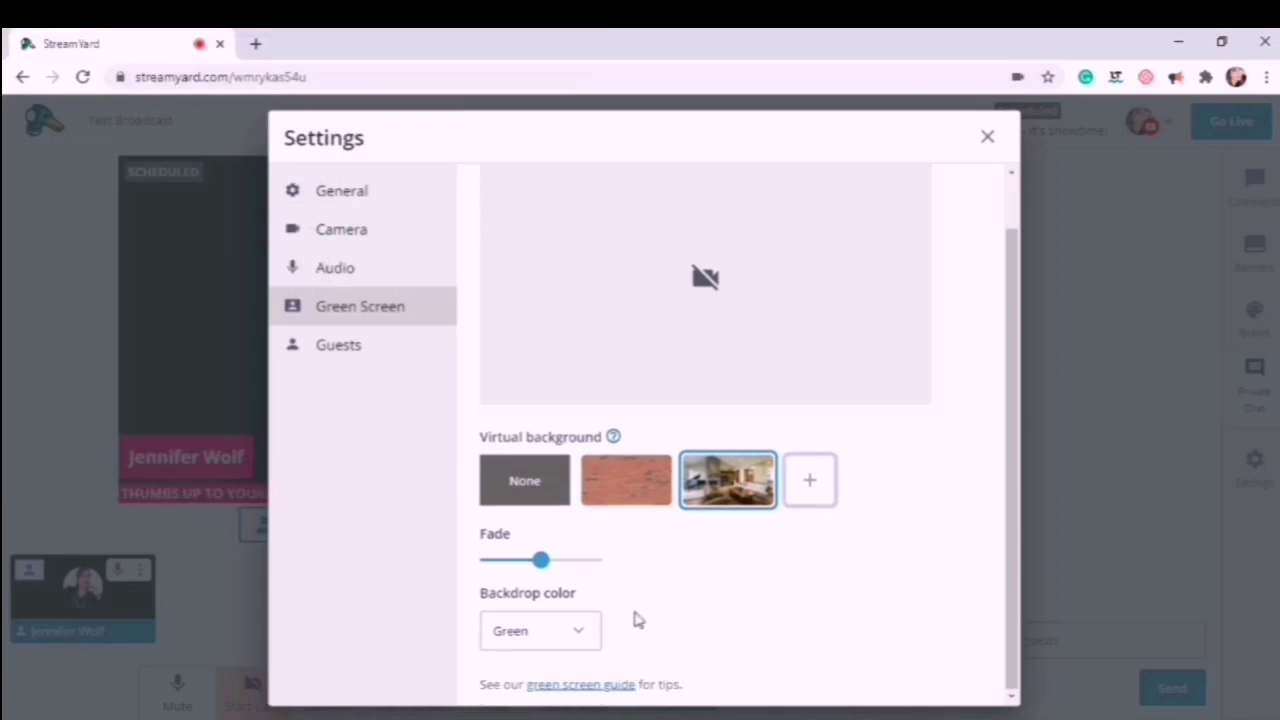
pyautogui.click(583, 638)
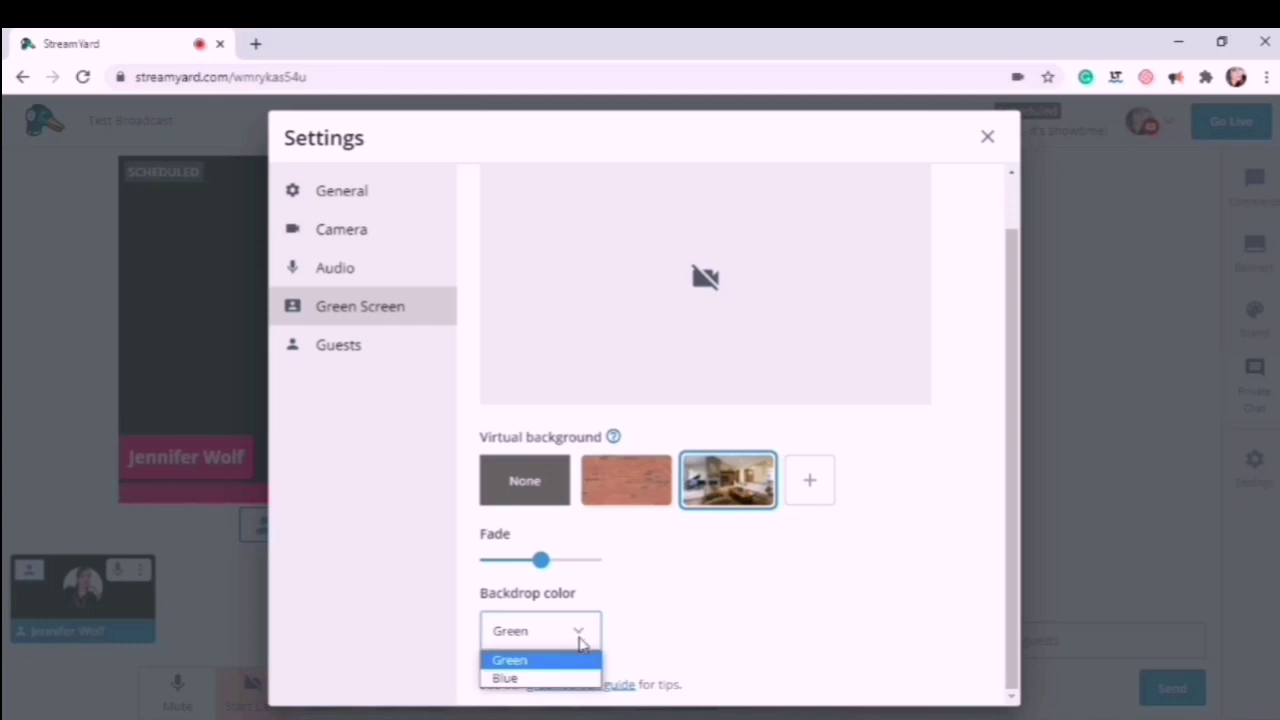
pyautogui.click(583, 638)
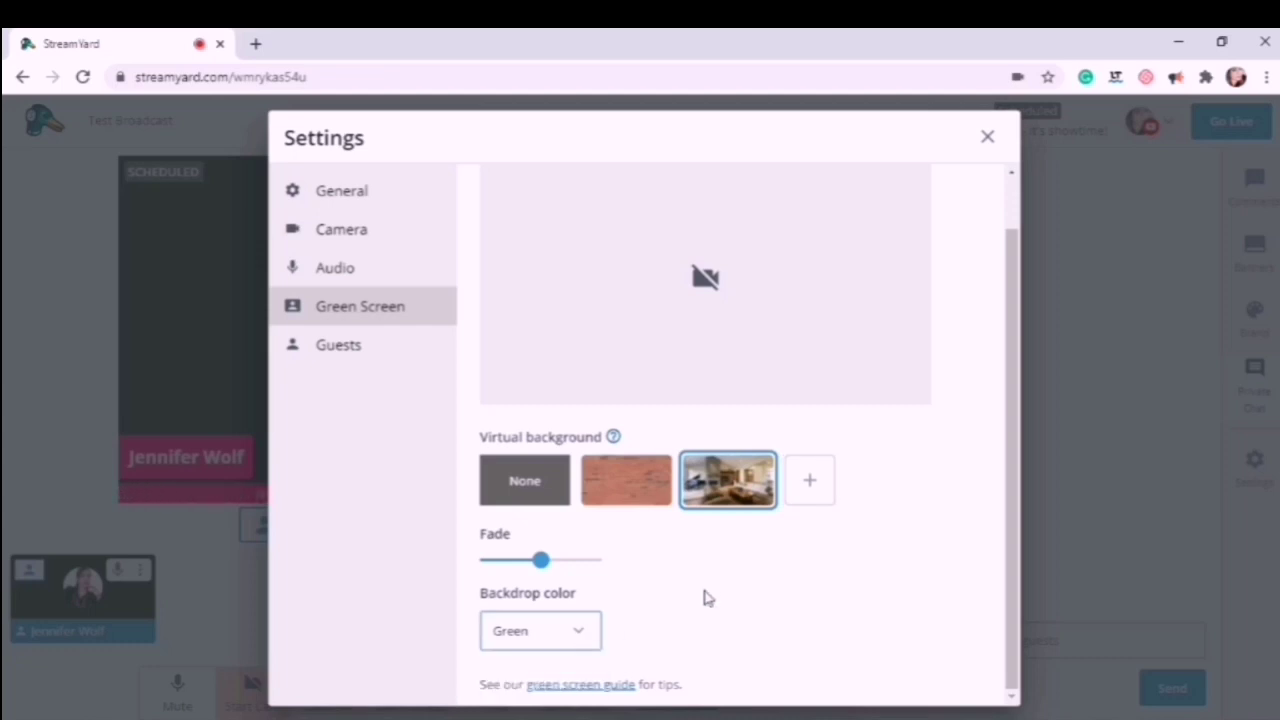
# - Reset the virtual background to None, review the guest settings and close the settings
pyautogui.scroll(1, 742, 591)
pyautogui.click(514, 538)
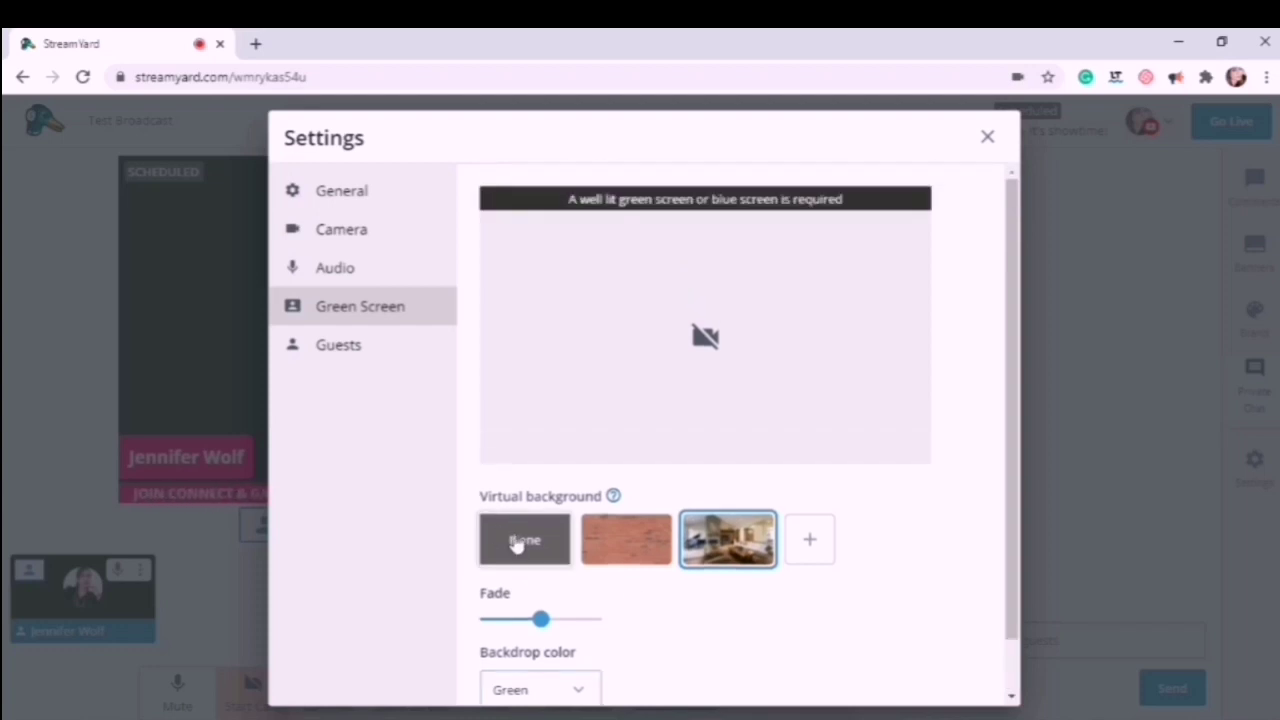
pyautogui.click(343, 358)
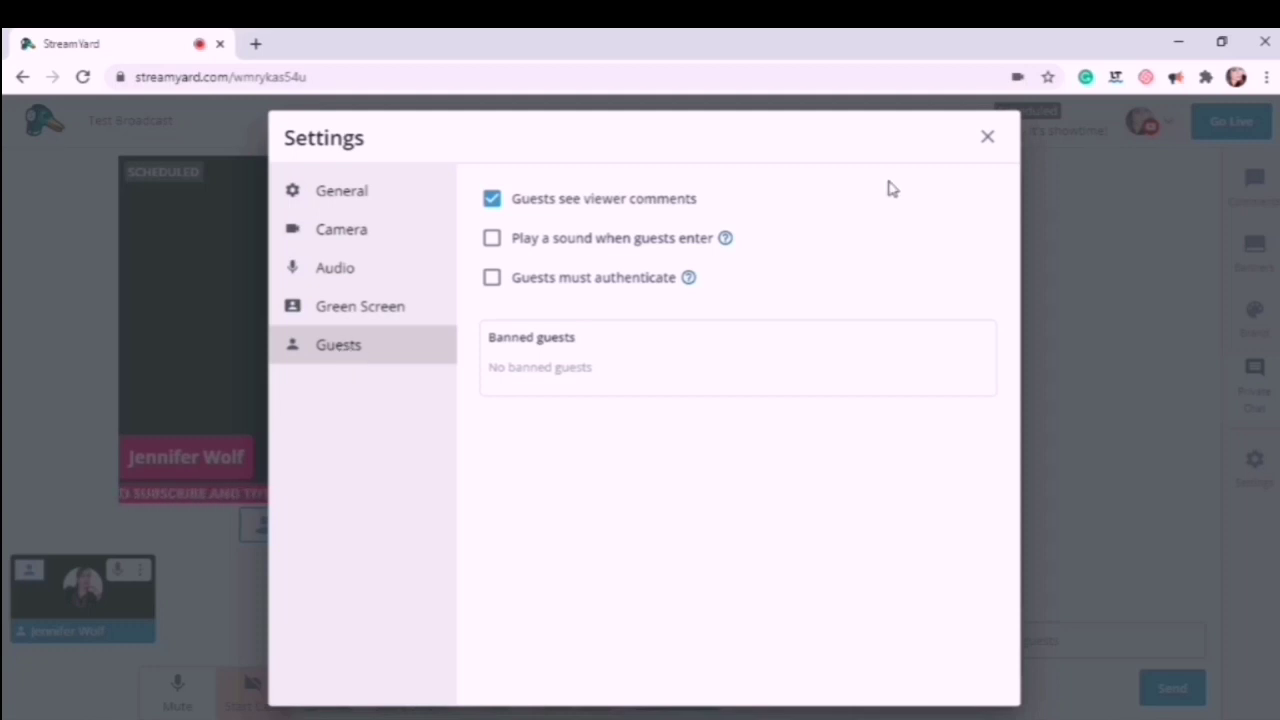
pyautogui.click(989, 138)
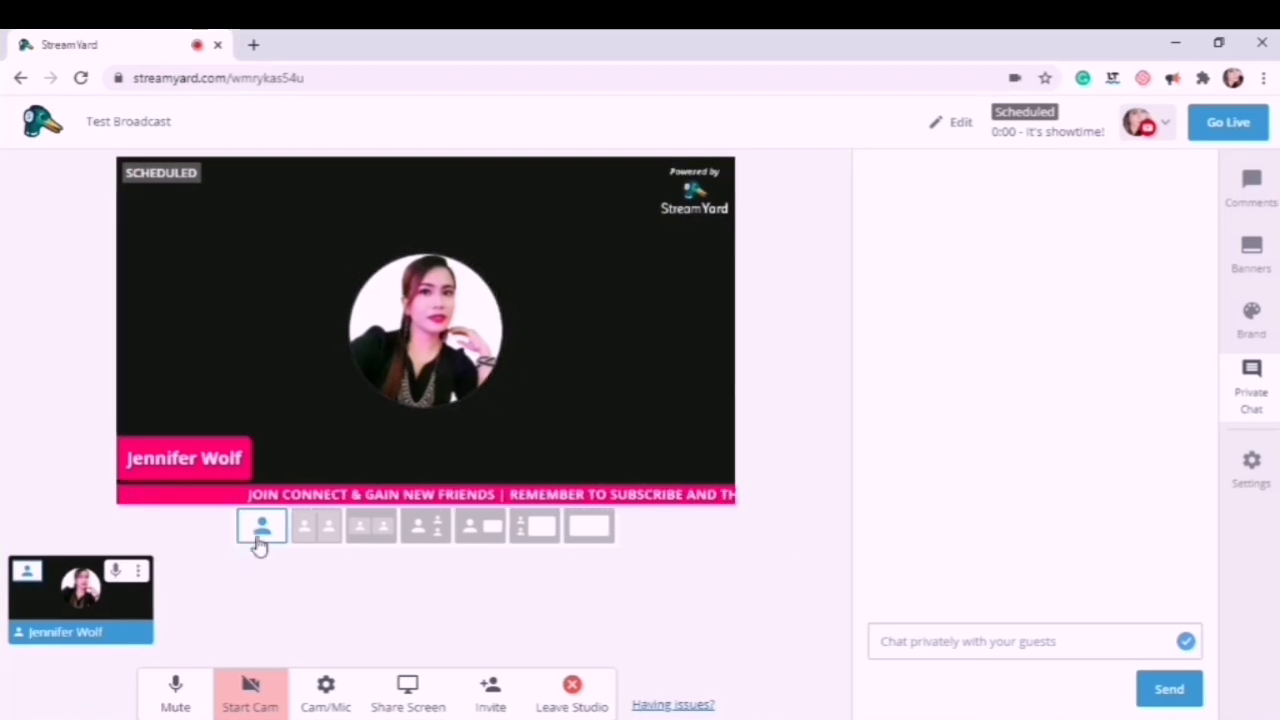
# - Try the different on-stage layouts for guests and shared screens, and select the full-screen layout
pyautogui.click(314, 527)
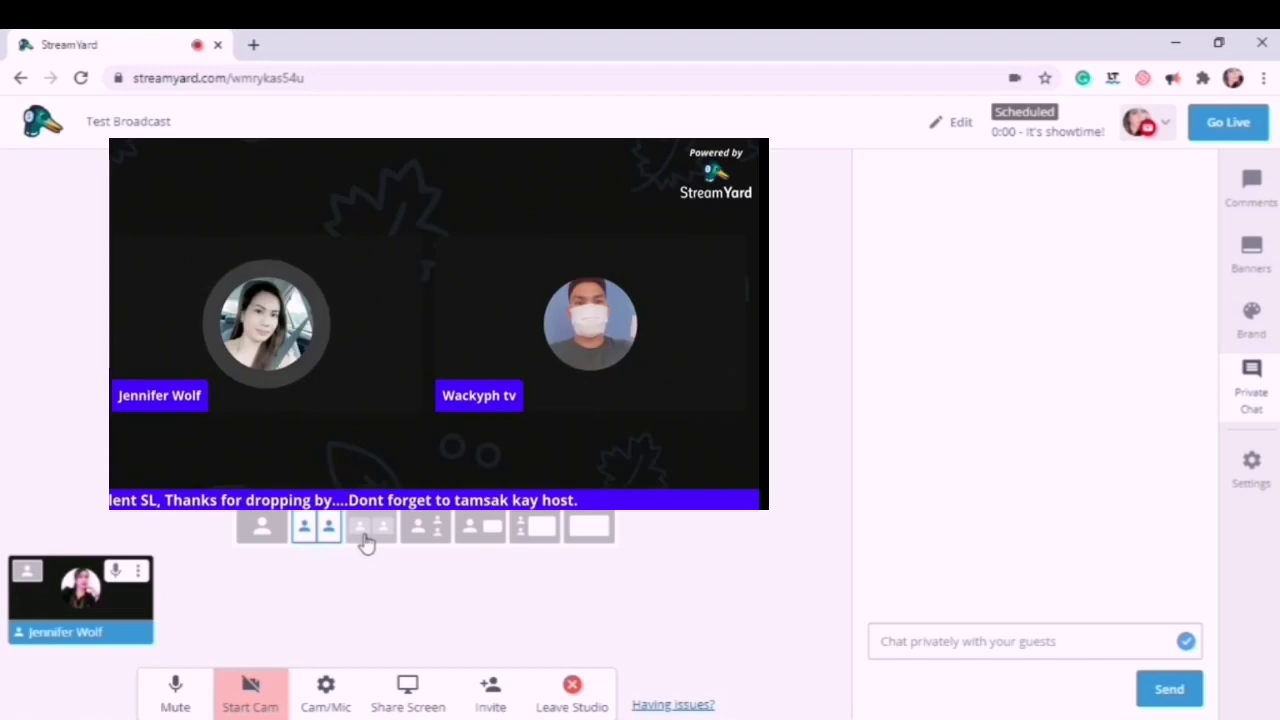
pyautogui.click(368, 528)
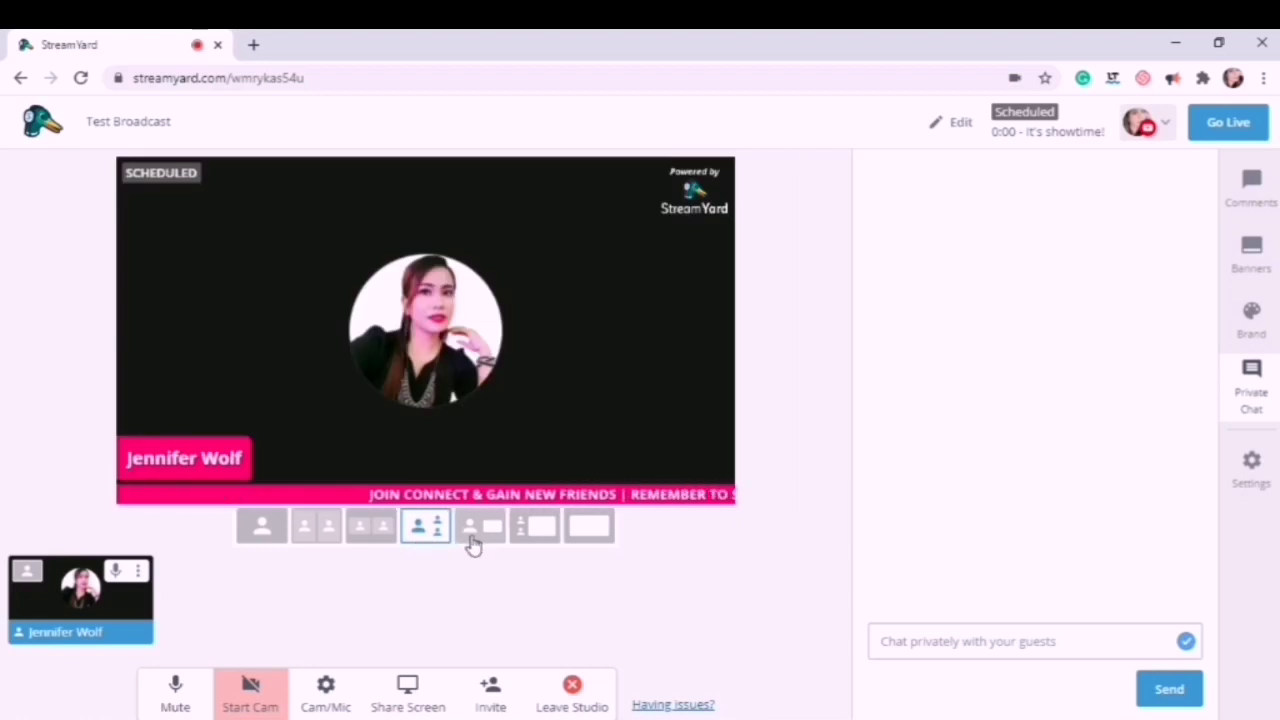
pyautogui.click(472, 538)
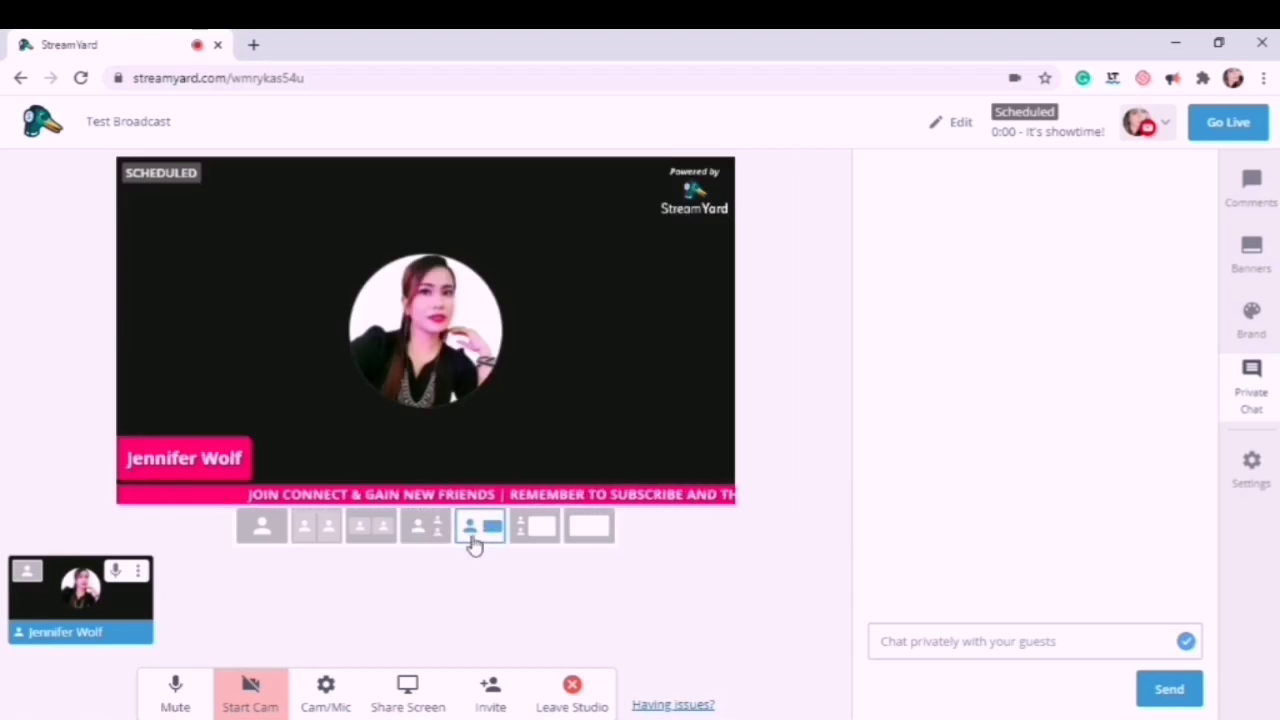
pyautogui.click(527, 540)
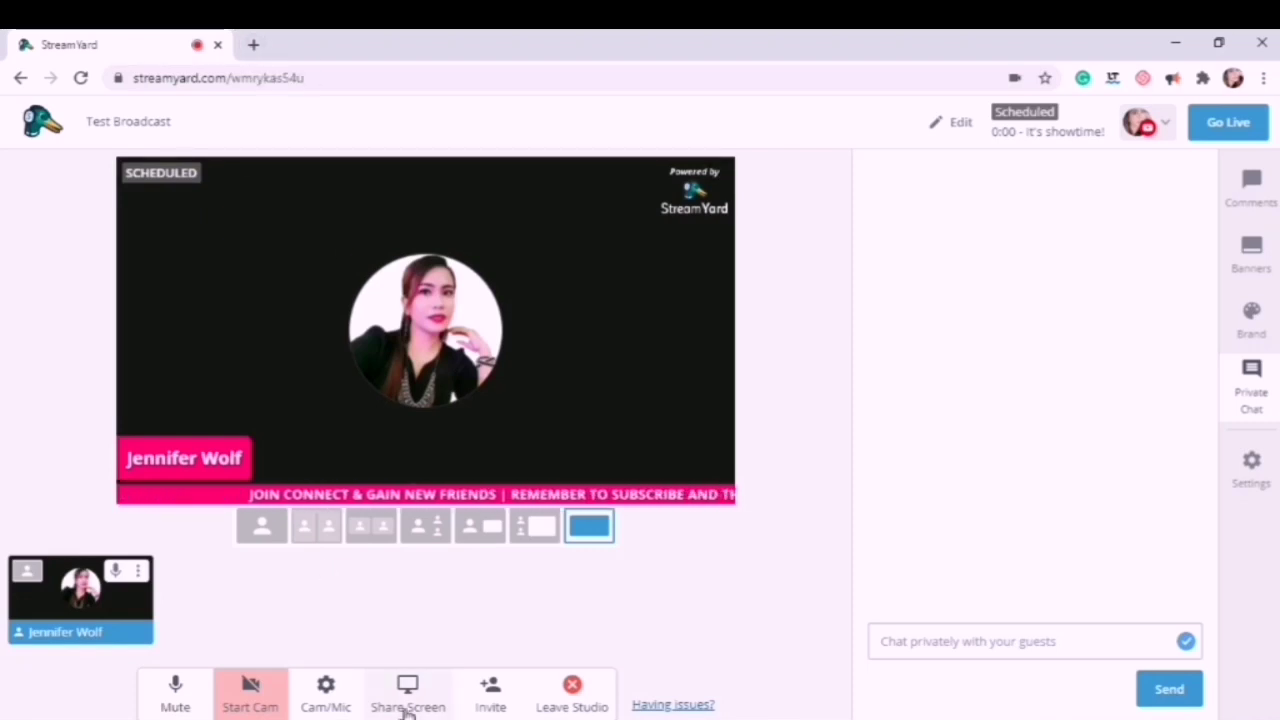
# - Open the Live YouTube Subscriber Count site in a new browser tab and show its PewDiePie vs Cocomelon comparison
pyautogui.click(253, 44)
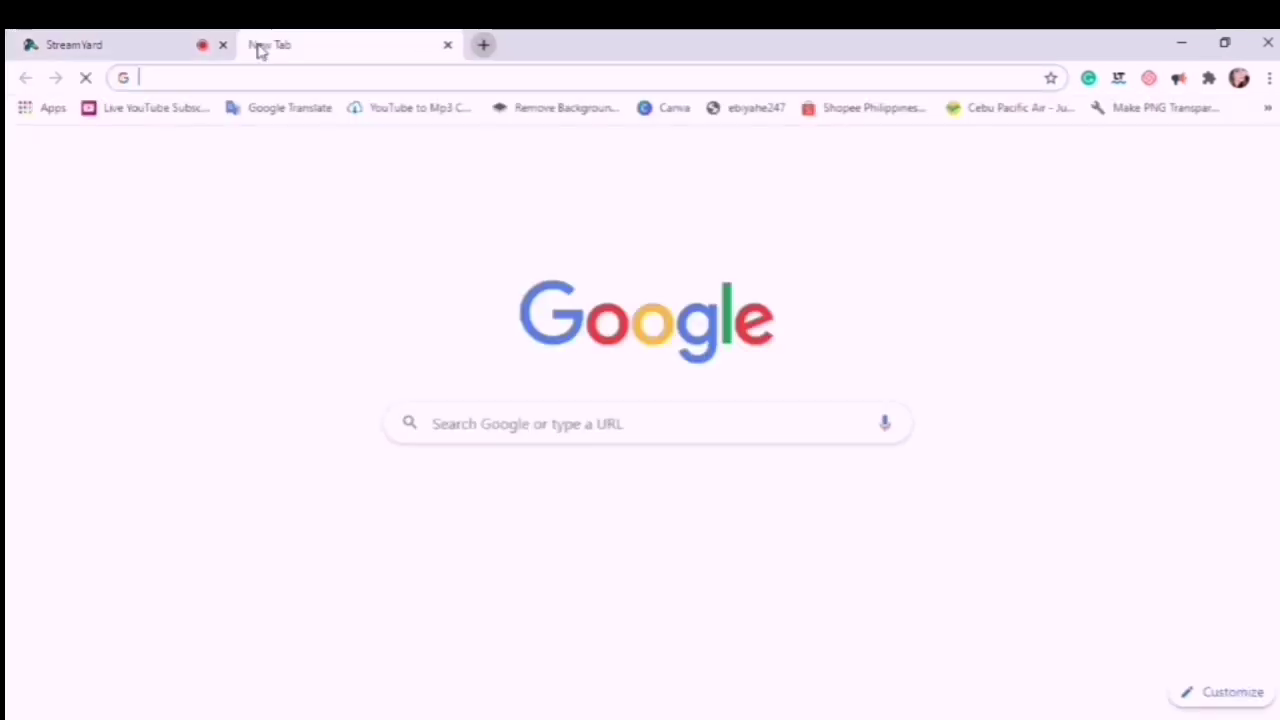
pyautogui.click(253, 74)
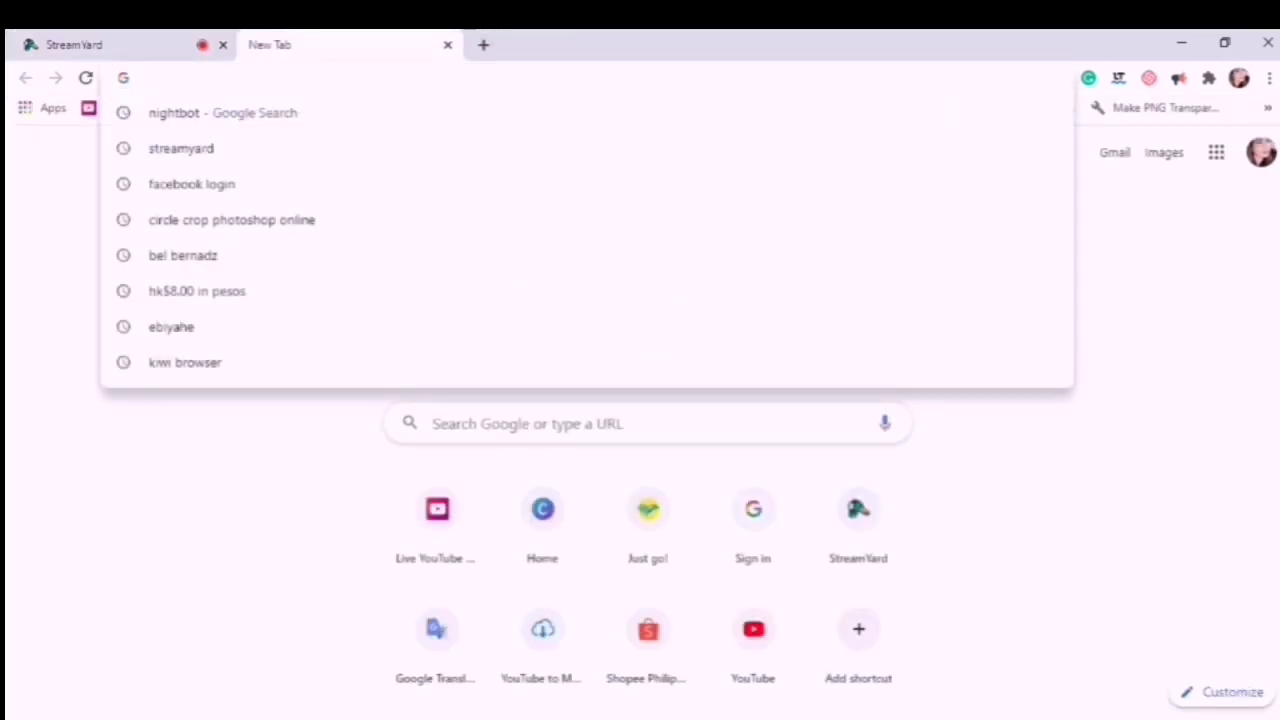
pyautogui.click(89, 112)
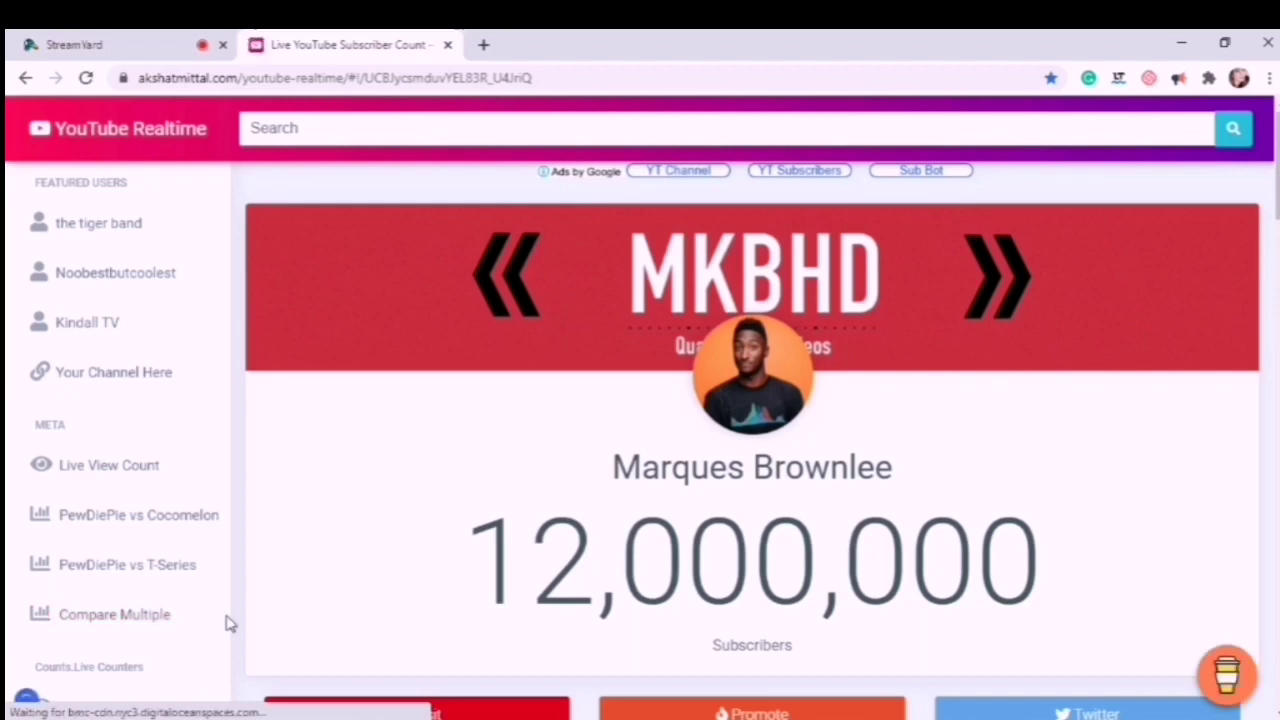
pyautogui.click(186, 530)
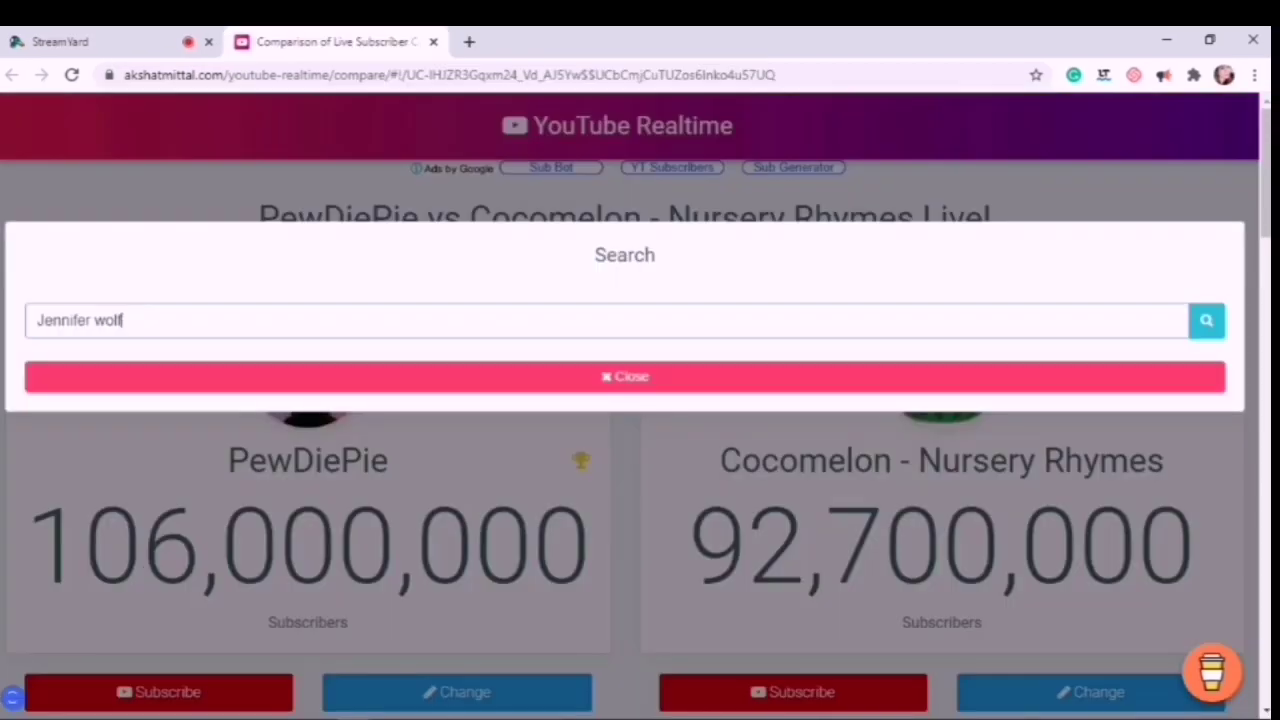
# - Replace PewDiePie with the host's channel and Cocomelon with the pots n pans channel in the subscriber comparison
pyautogui.press('Return')
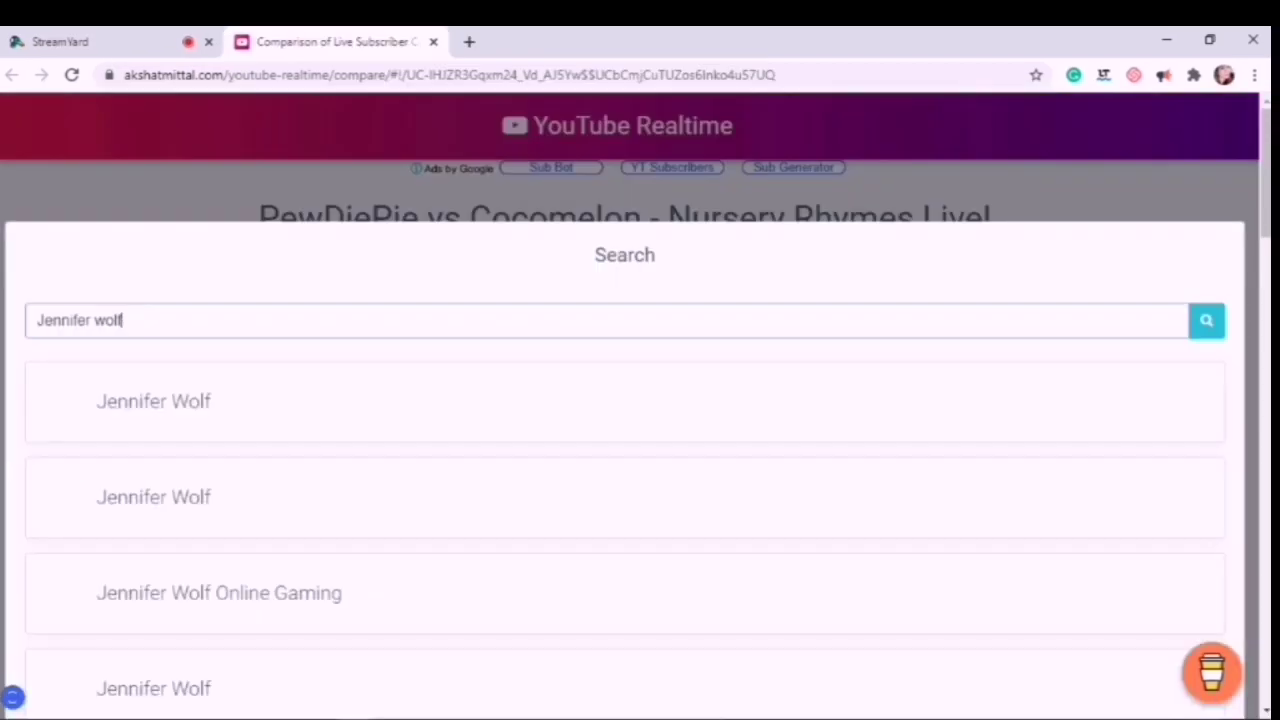
pyautogui.click(210, 427)
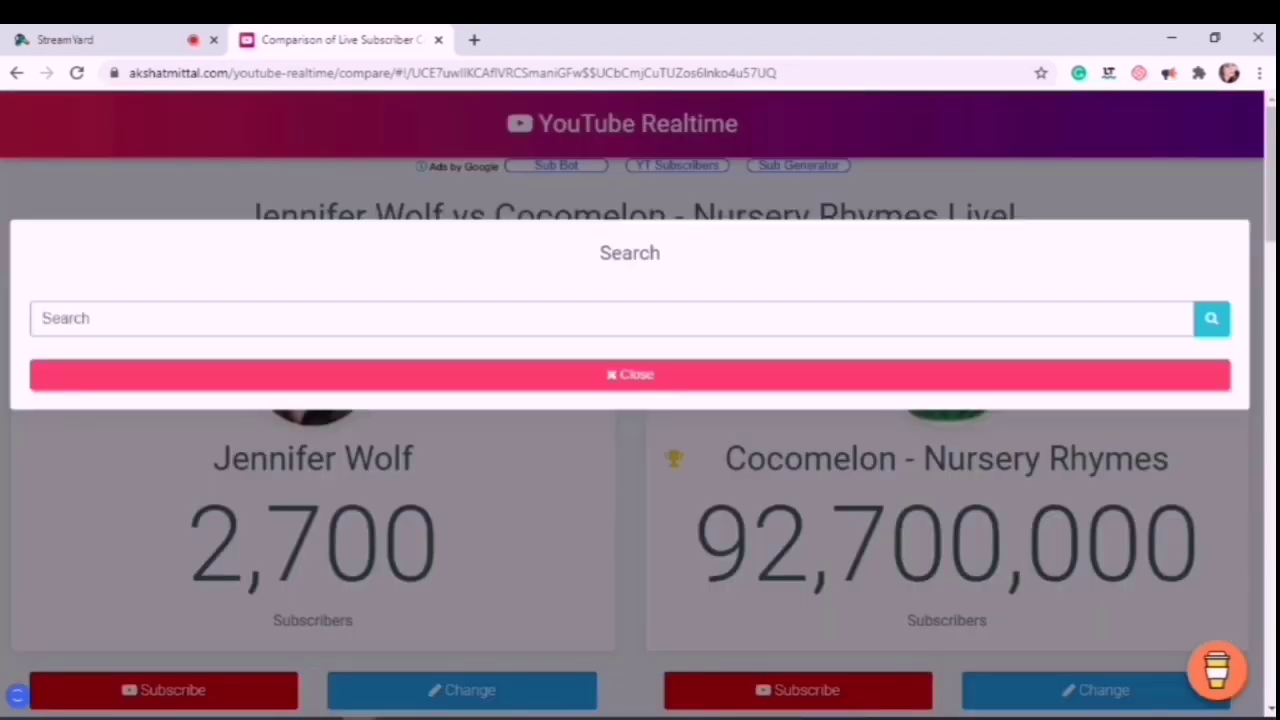
pyautogui.write('vinny pots n pans')
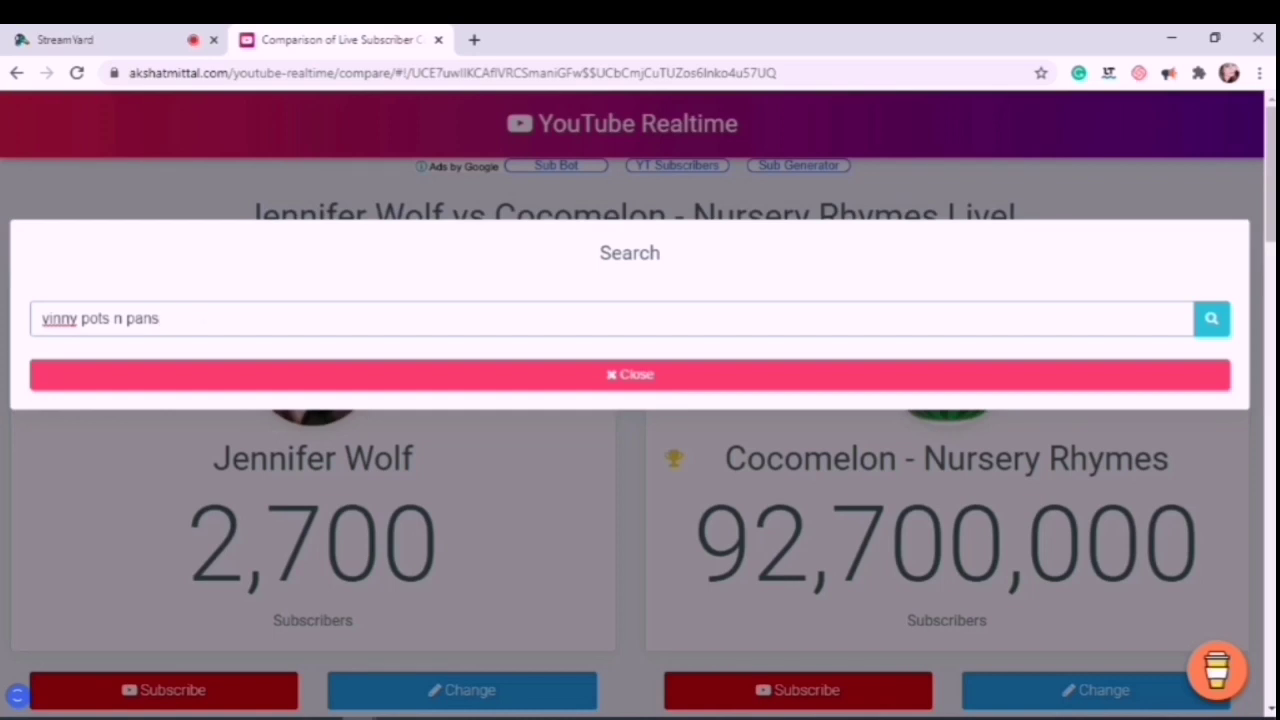
pyautogui.press('BackSpace')
pyautogui.press('Return')
pyautogui.click(203, 403)
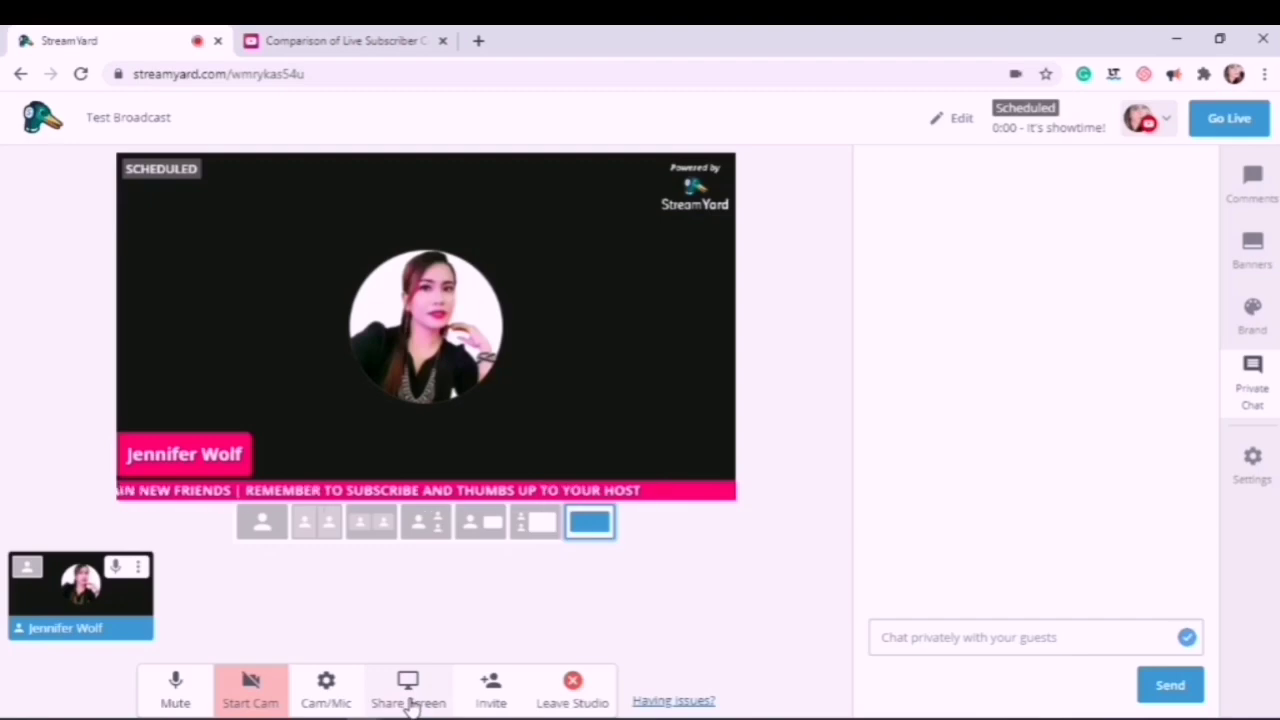
# - Return to the StreamYard studio and start sharing a screen
pyautogui.click(410, 703)
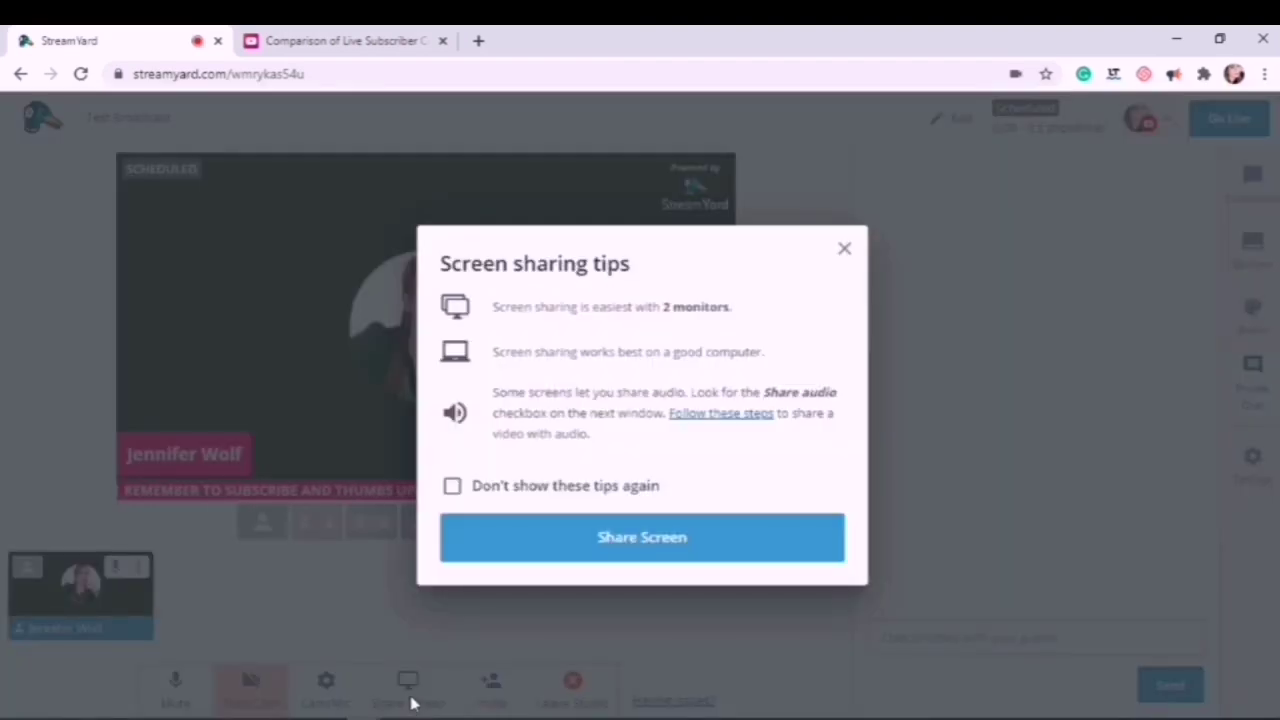